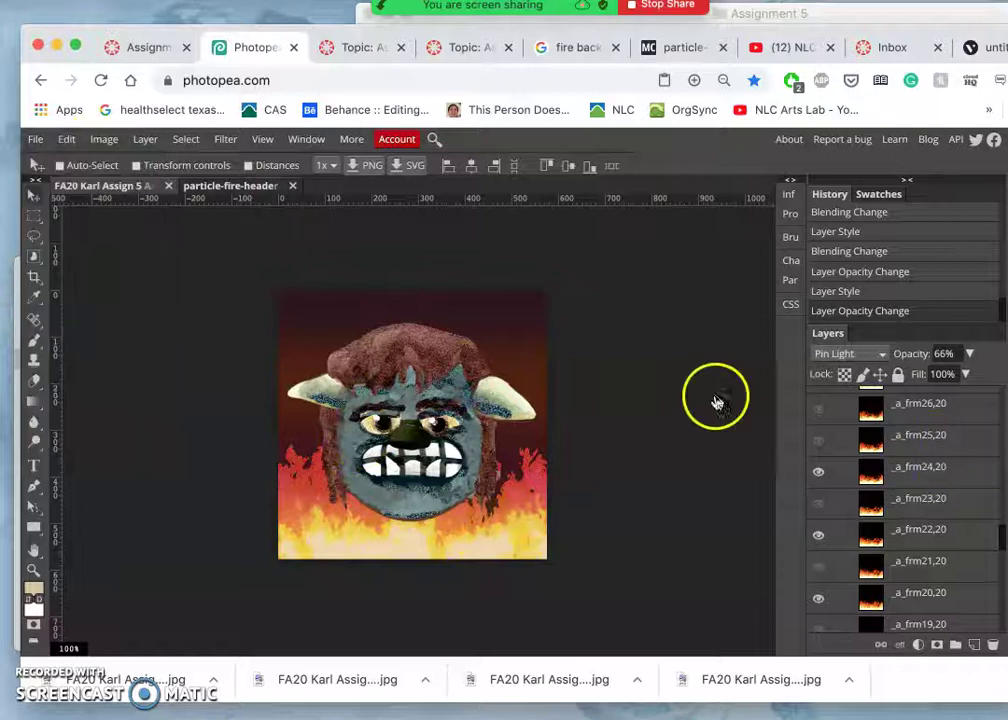
Save the monster-over-flames animation as a PSD file into Downloads
scroll(885, 475, down, 2)
scroll(891, 477, up, 10)
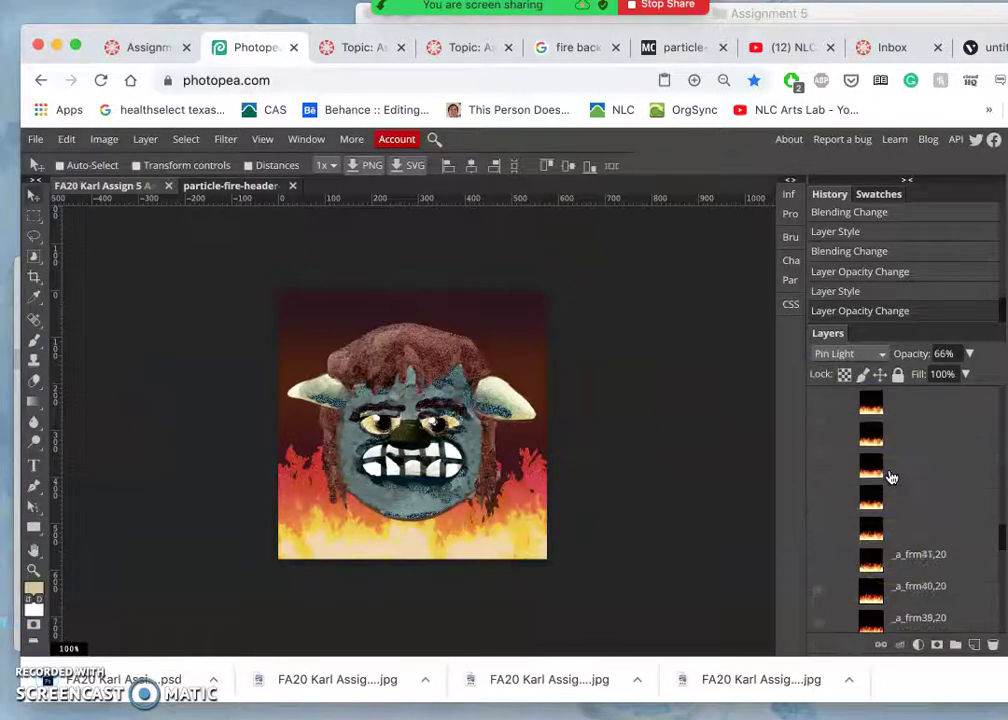
drag(863, 417, 27, 628)
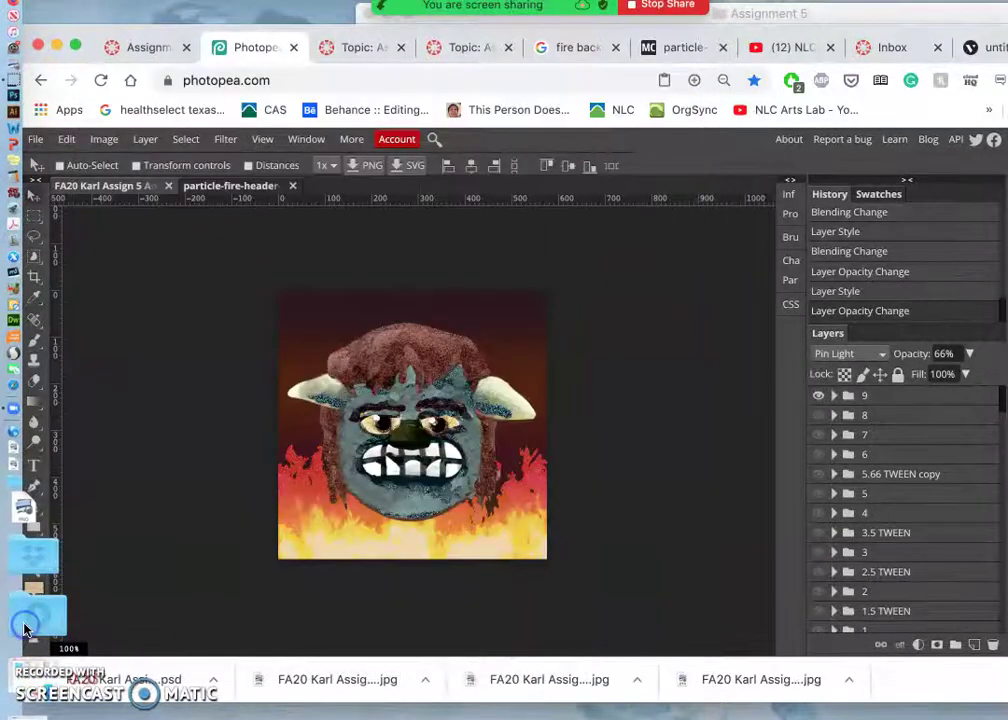
Open the Downloads folder in a Finder window from the Dock
click(26, 628)
scroll(350, 565, down, 15)
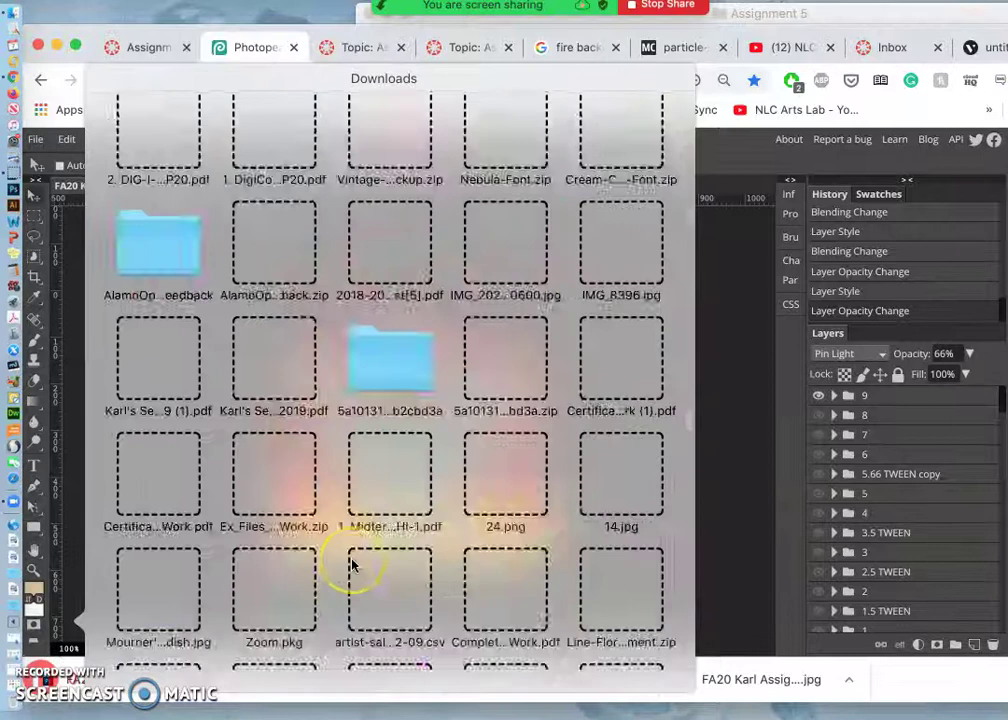
scroll(352, 566, down, 5)
click(623, 600)
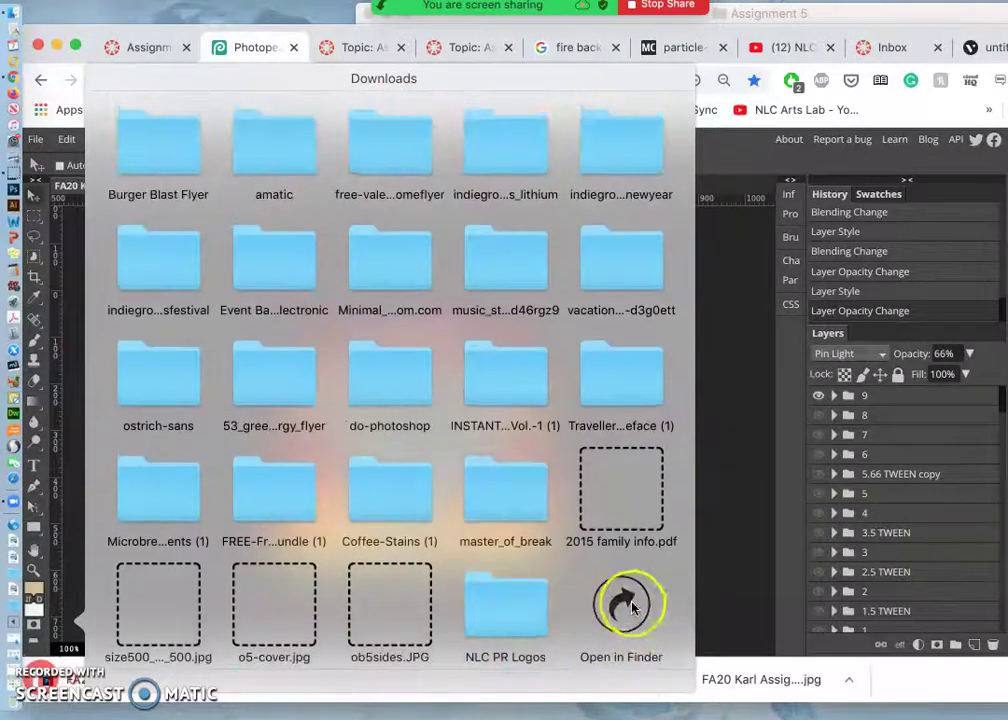
Create a new folder named 'Final Frames' inside Assignment 5
click(823, 12)
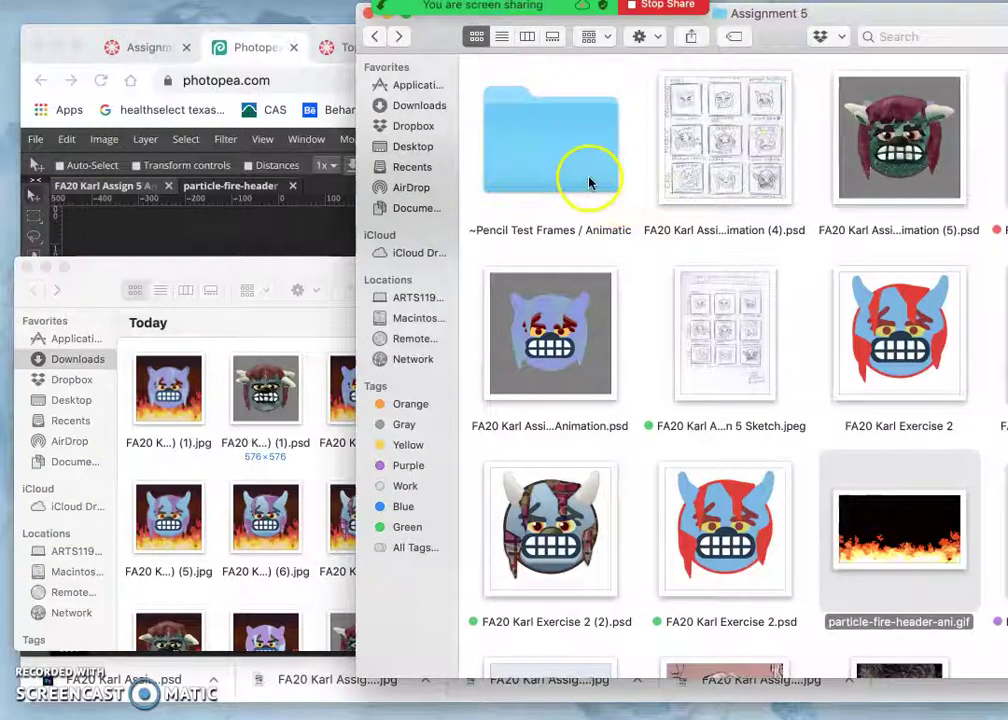
right_click(623, 258)
click(654, 260)
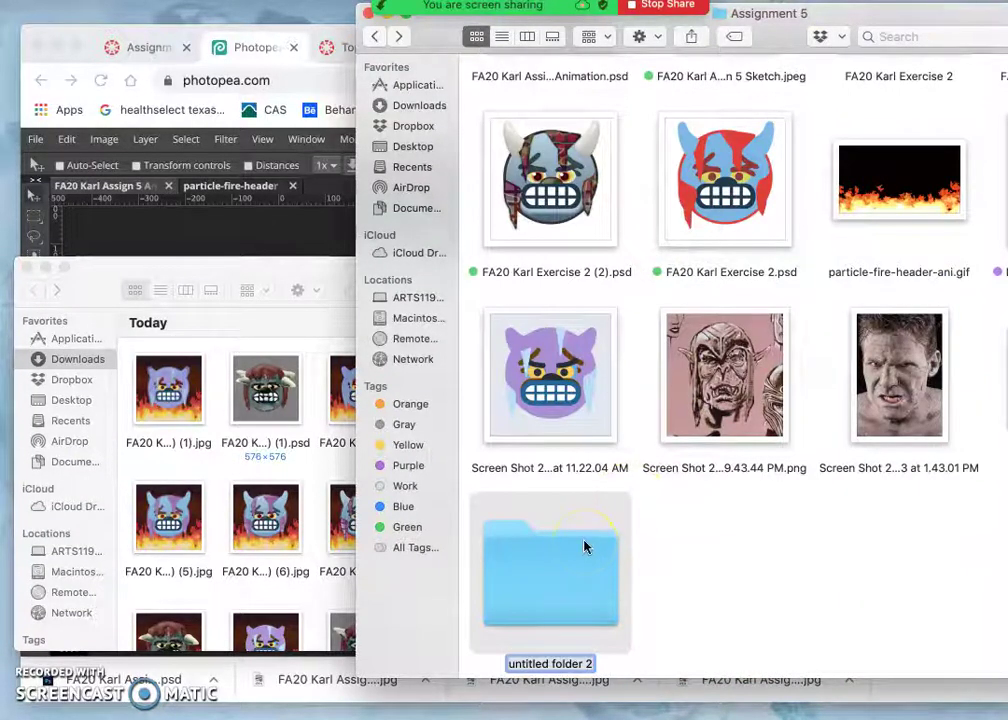
text(Final Frames)
key(Return)
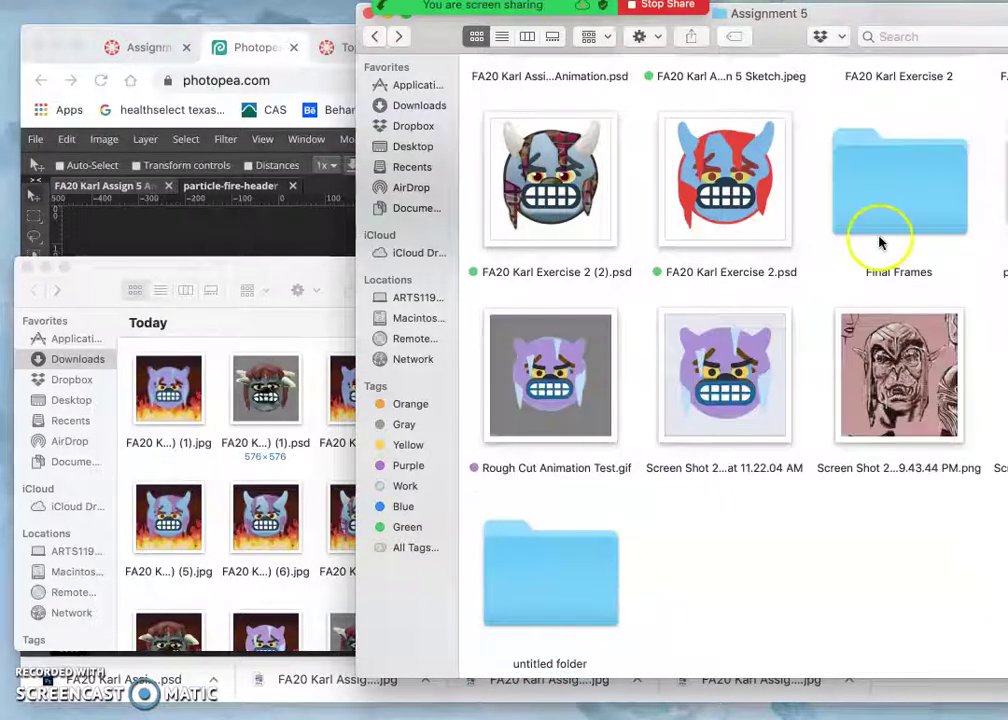
Bring the Downloads window back to the front and review its files
click(224, 452)
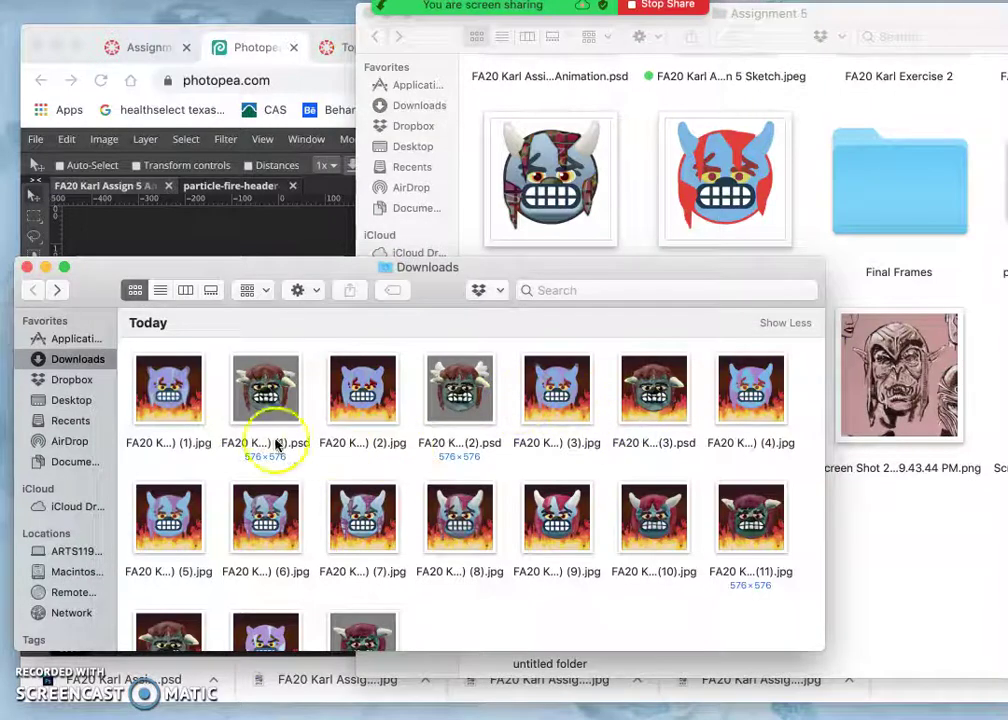
scroll(466, 530, down, 2)
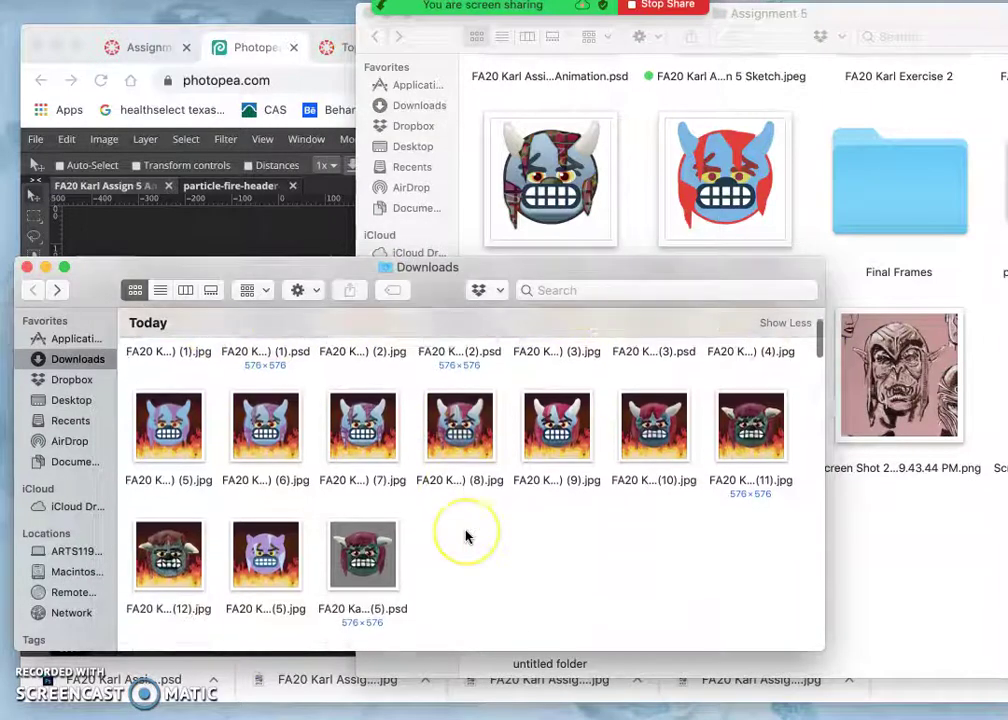
scroll(466, 535, up, 2)
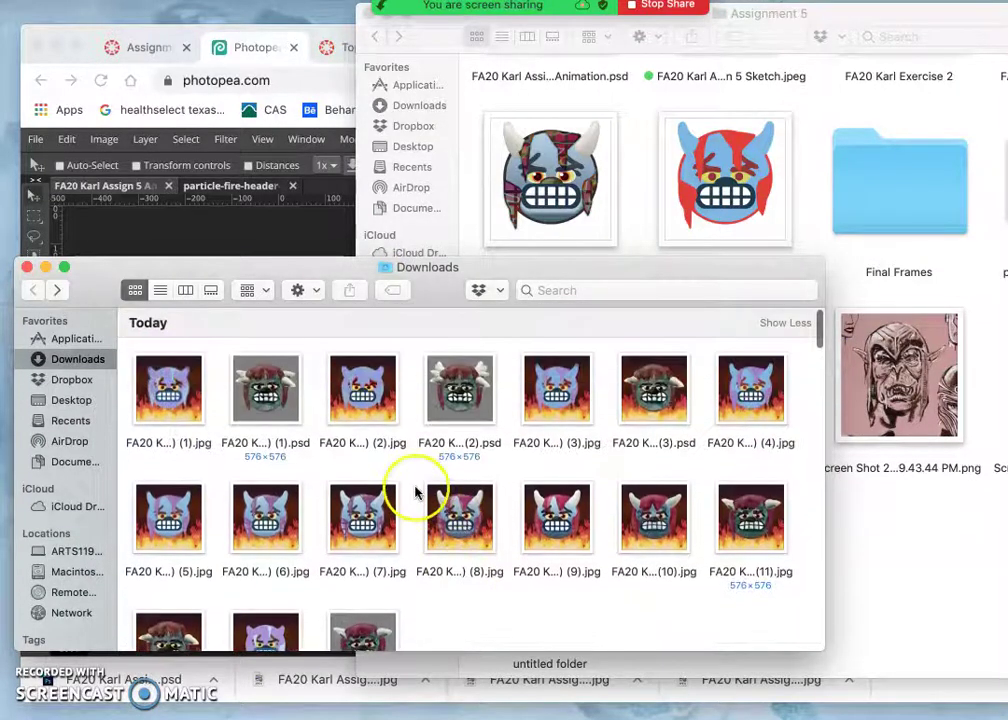
Sort Downloads by name in list view and rename the unnumbered JPEG to end in '(5) 0.jpg'
click(162, 291)
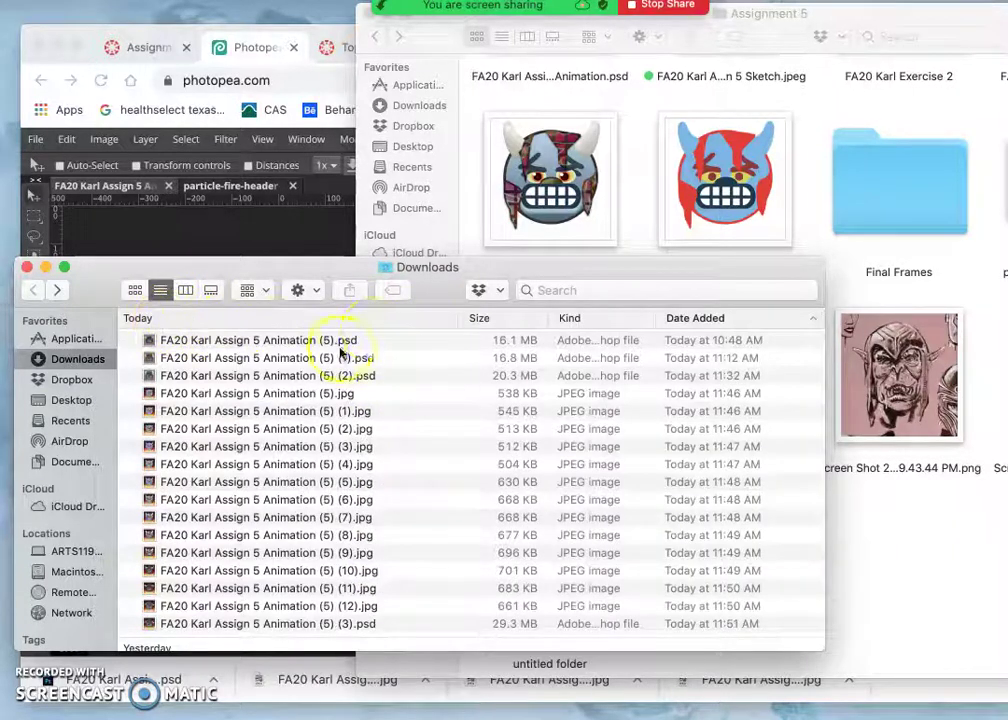
click(291, 320)
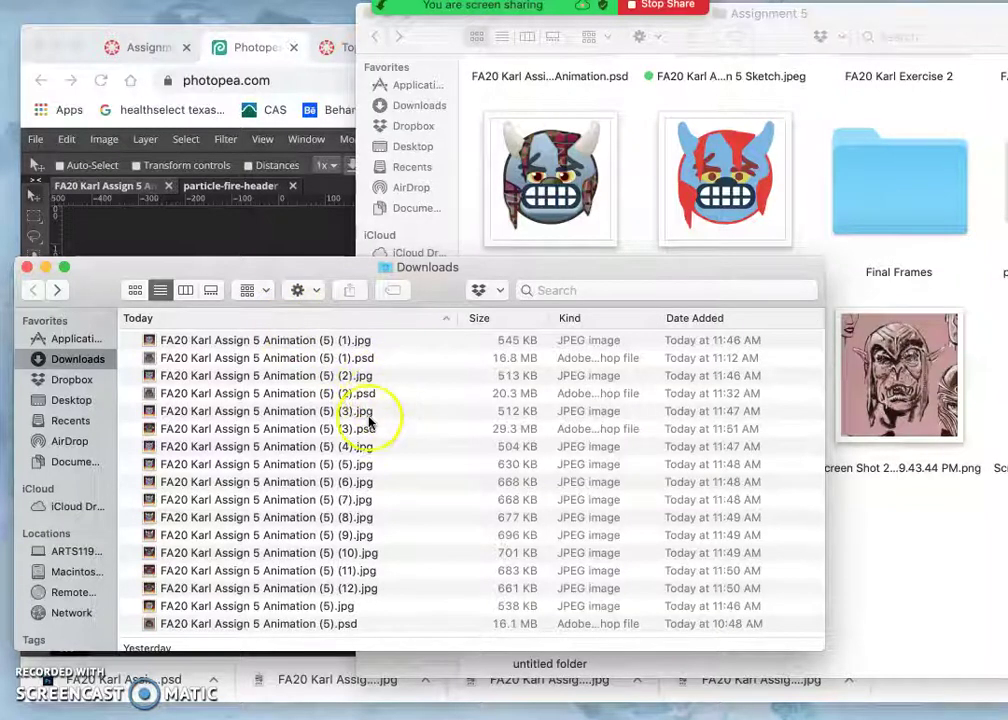
click(322, 606)
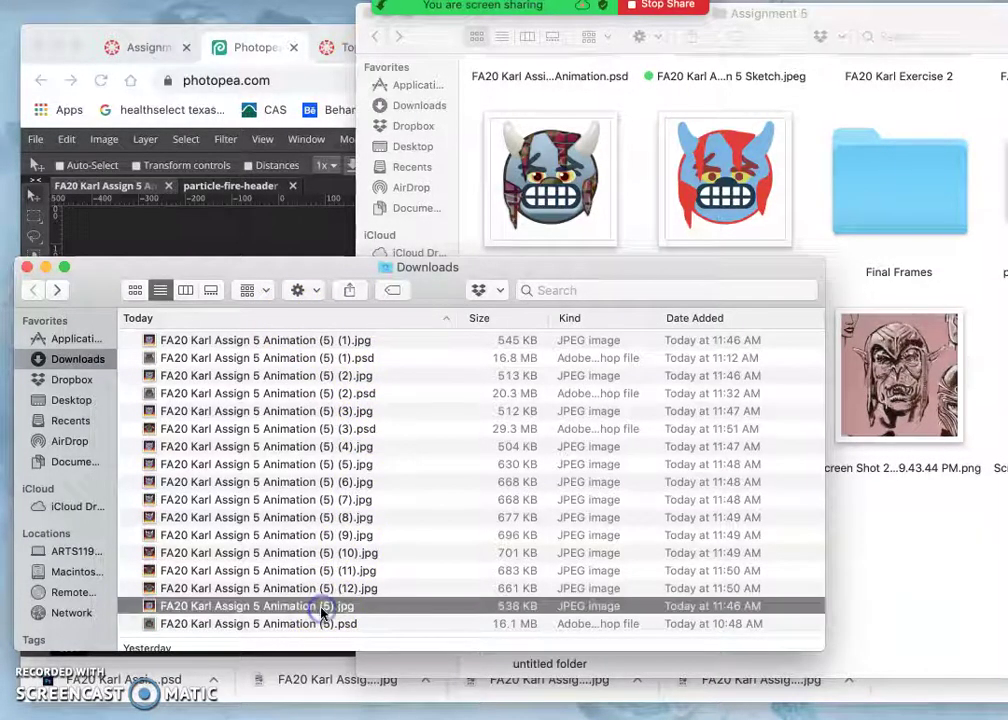
click(325, 607)
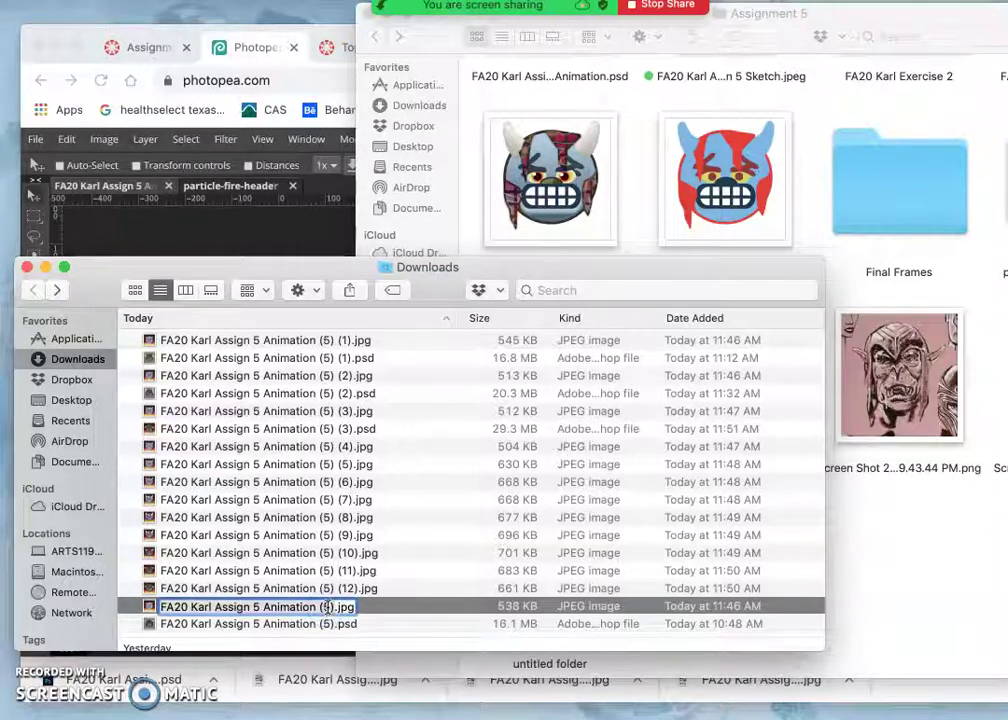
click(328, 606)
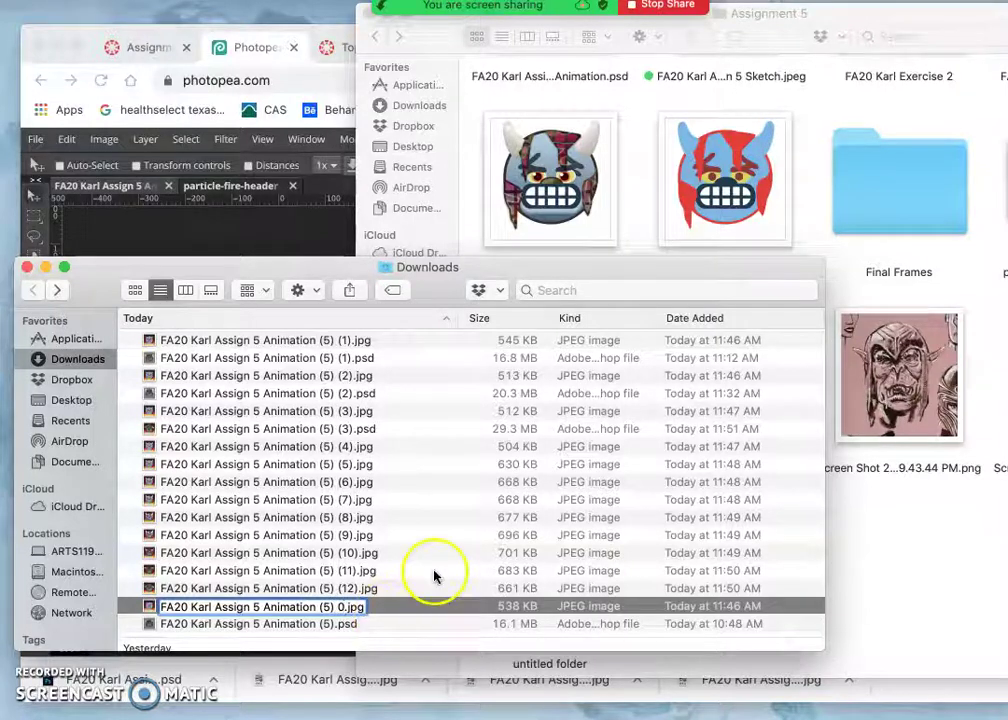
click(434, 572)
click(349, 608)
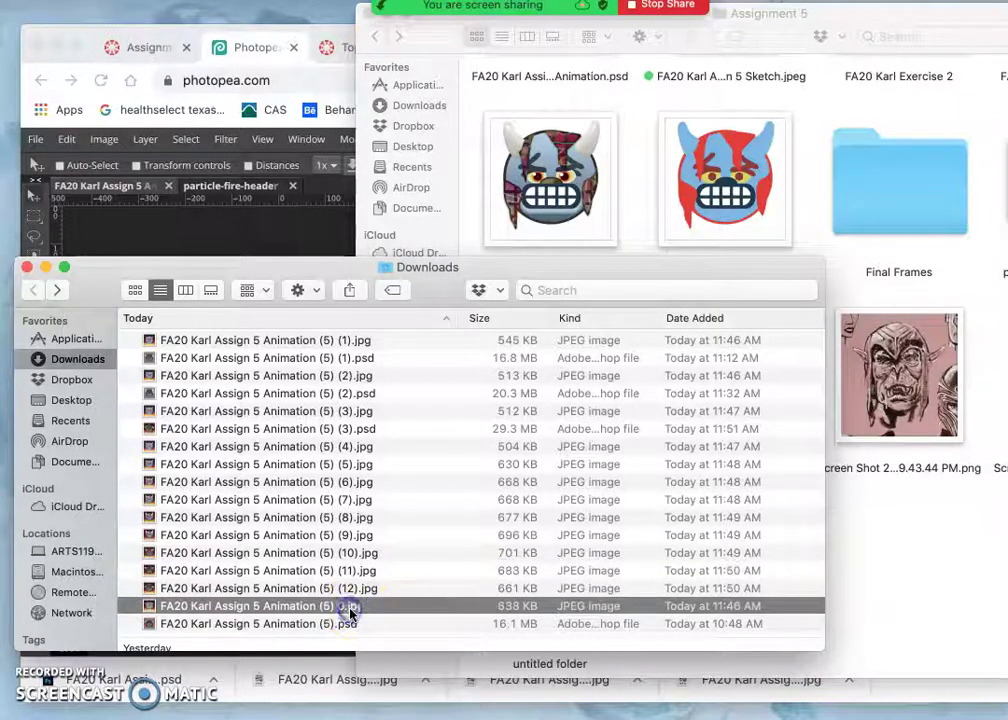
Move the 0.jpg frame and frames (1)–(12) into the Final Frames folder
drag(349, 608, 918, 201)
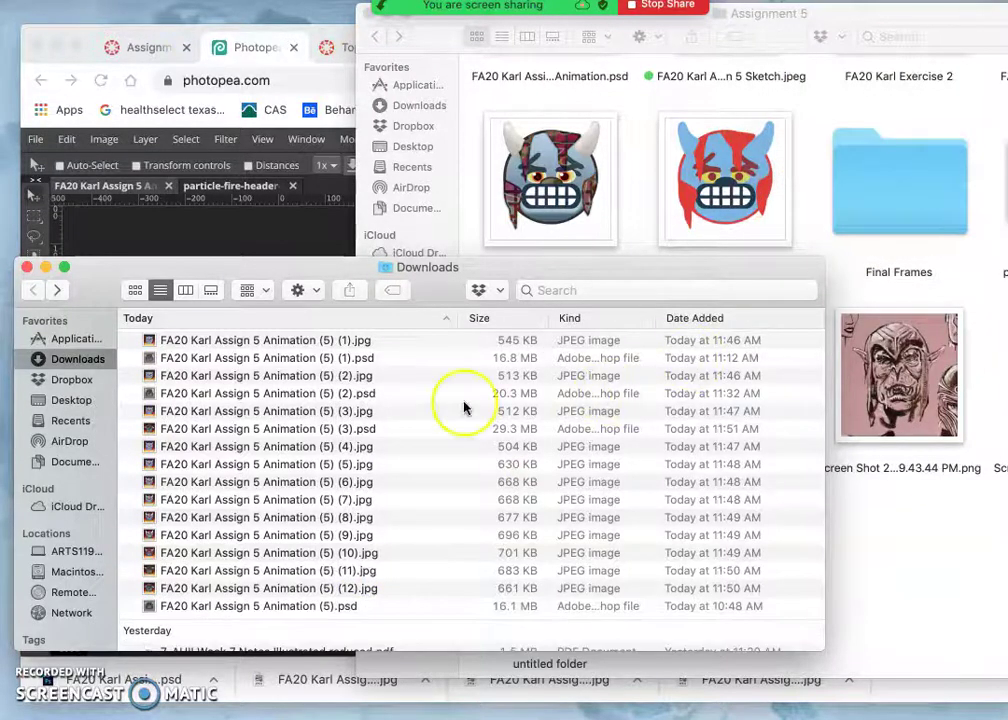
click(355, 344)
super+click(357, 377)
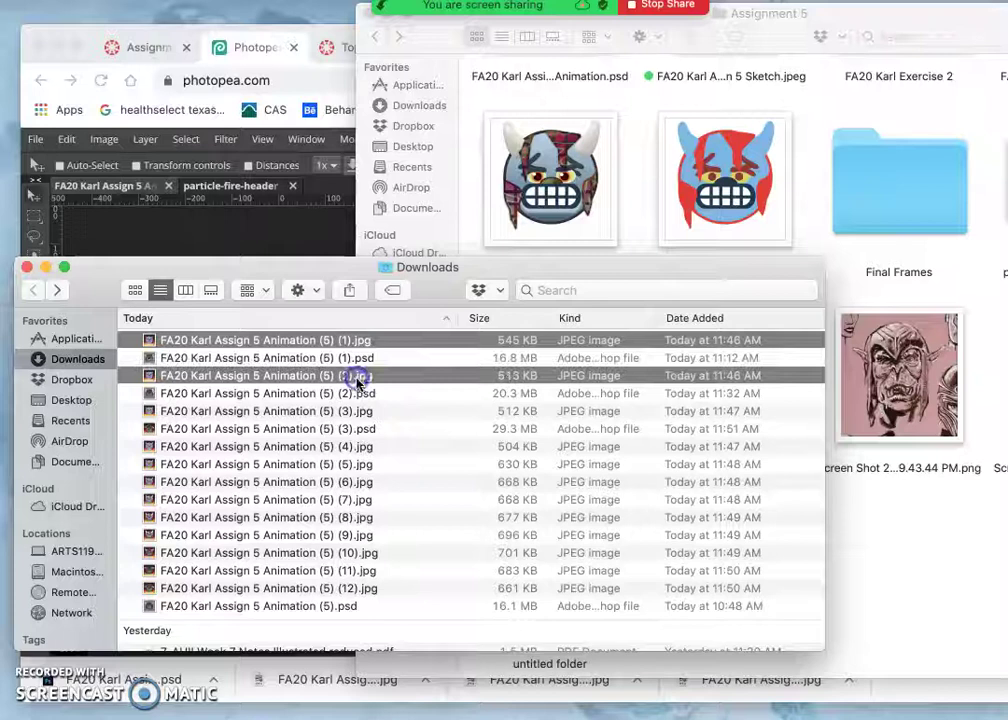
super+click(361, 413)
super+click(363, 447)
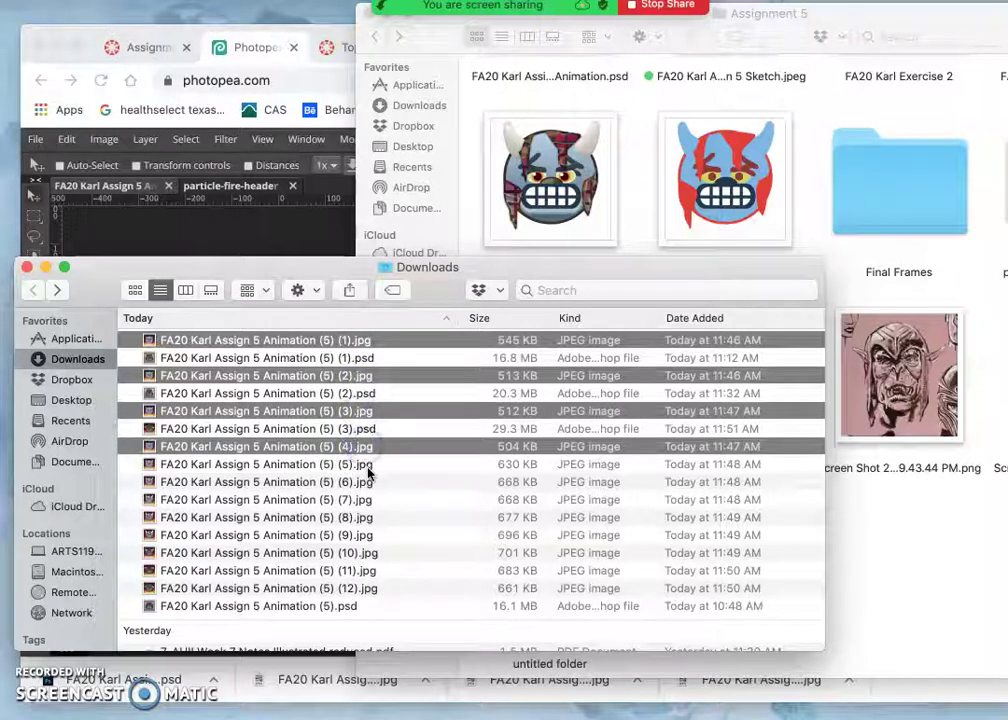
super+click(363, 466)
super+click(361, 484)
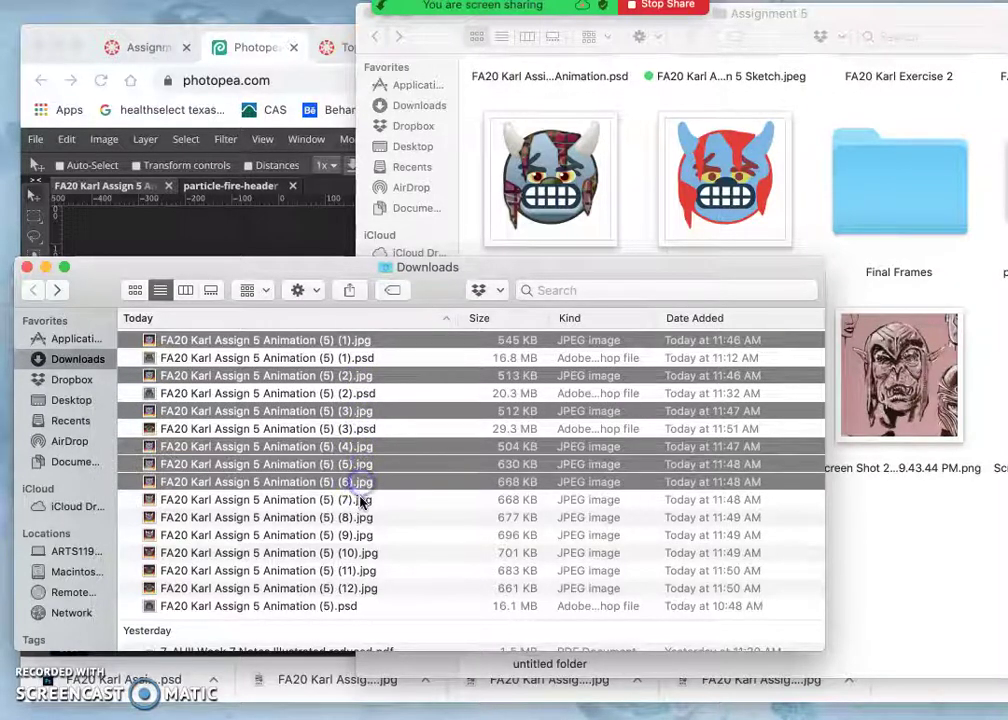
super+click(360, 499)
super+click(359, 518)
super+click(360, 535)
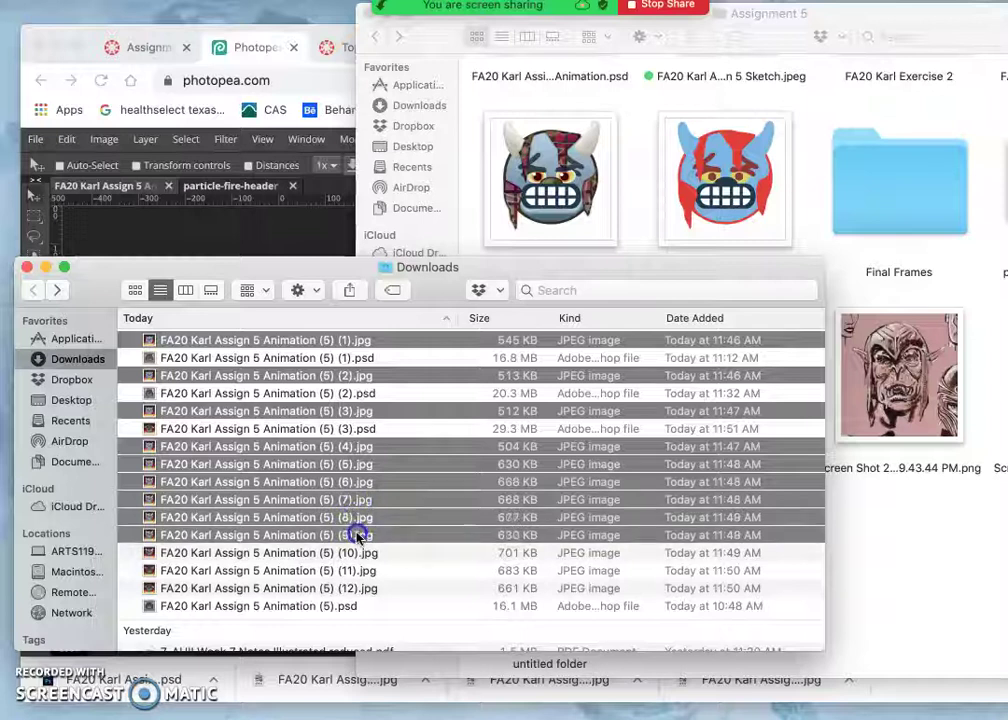
super+click(360, 552)
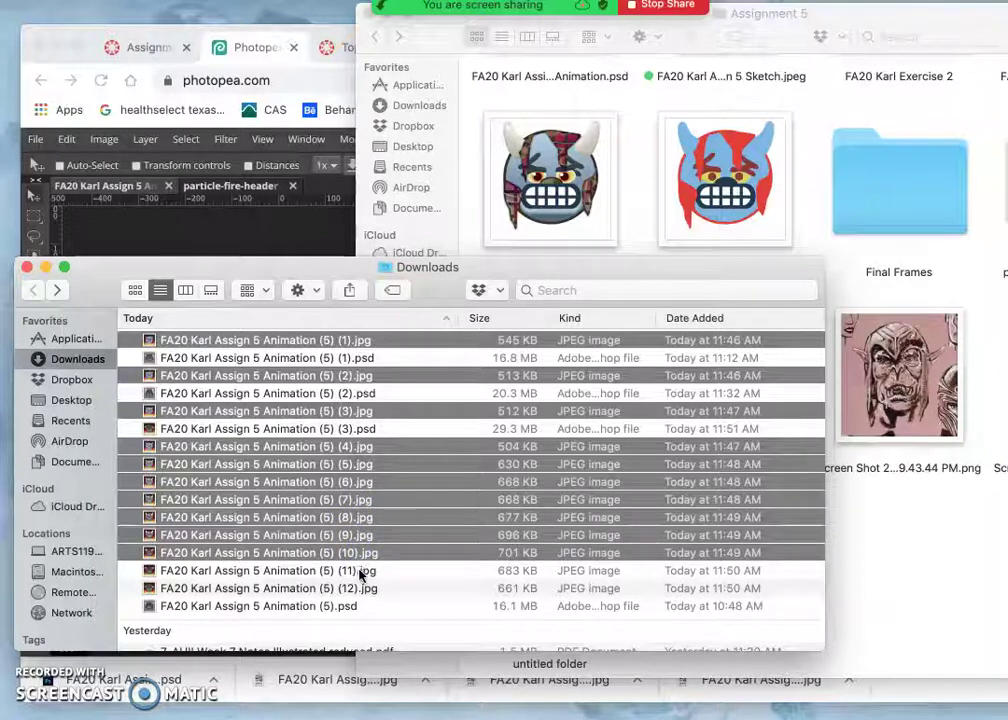
super+click(362, 571)
super+click(360, 588)
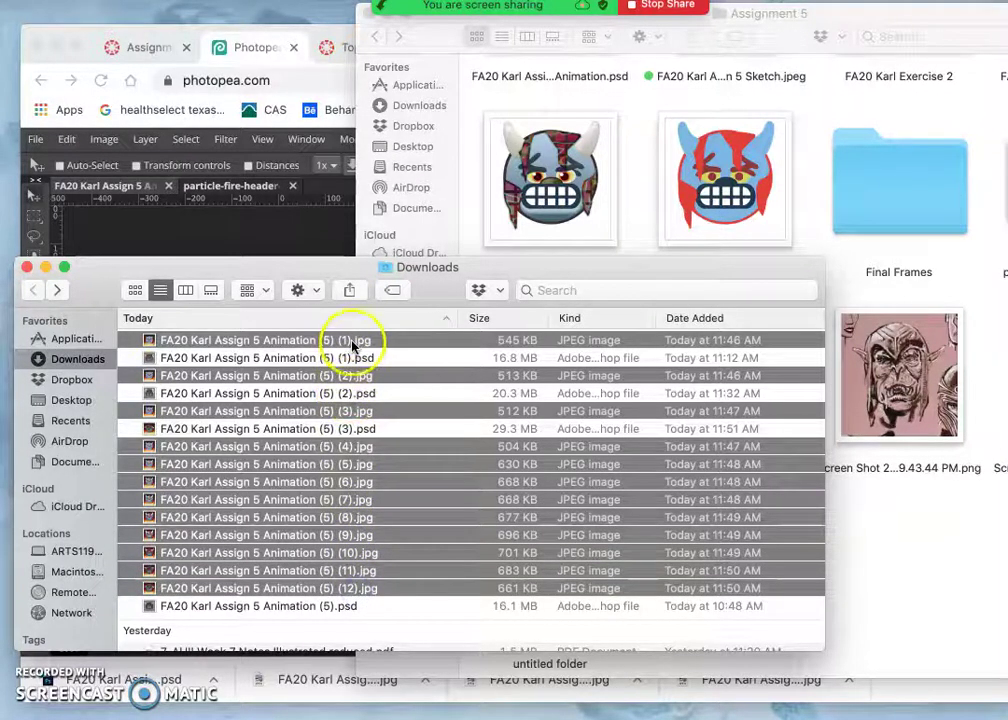
drag(352, 345, 899, 198)
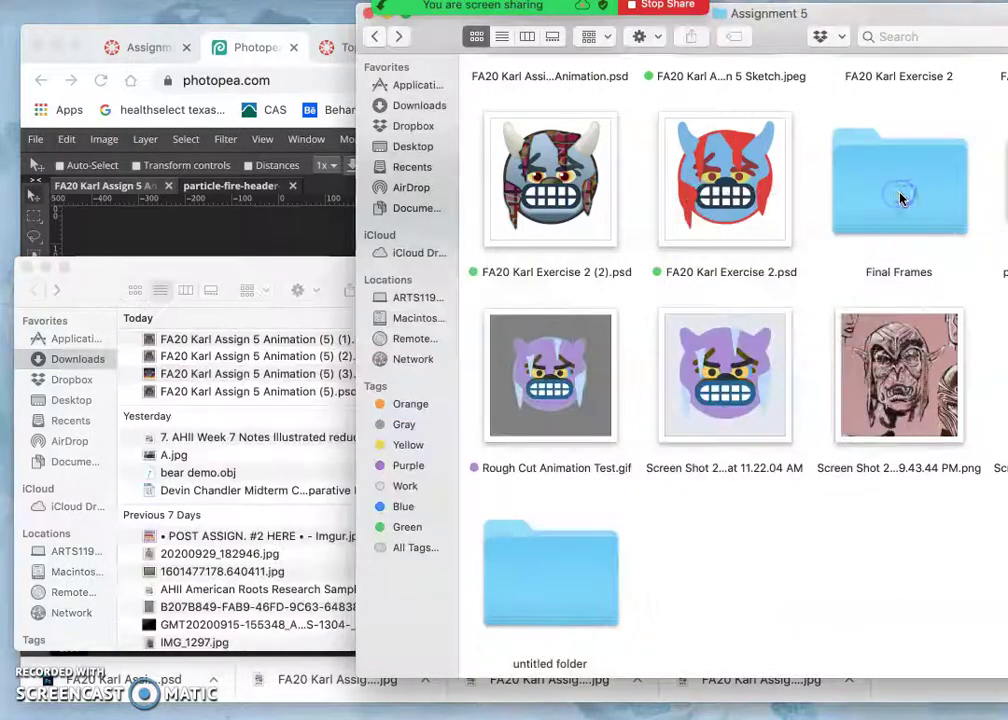
Move the (3).psd file into Assignment 5 and give it a green tag
click(282, 341)
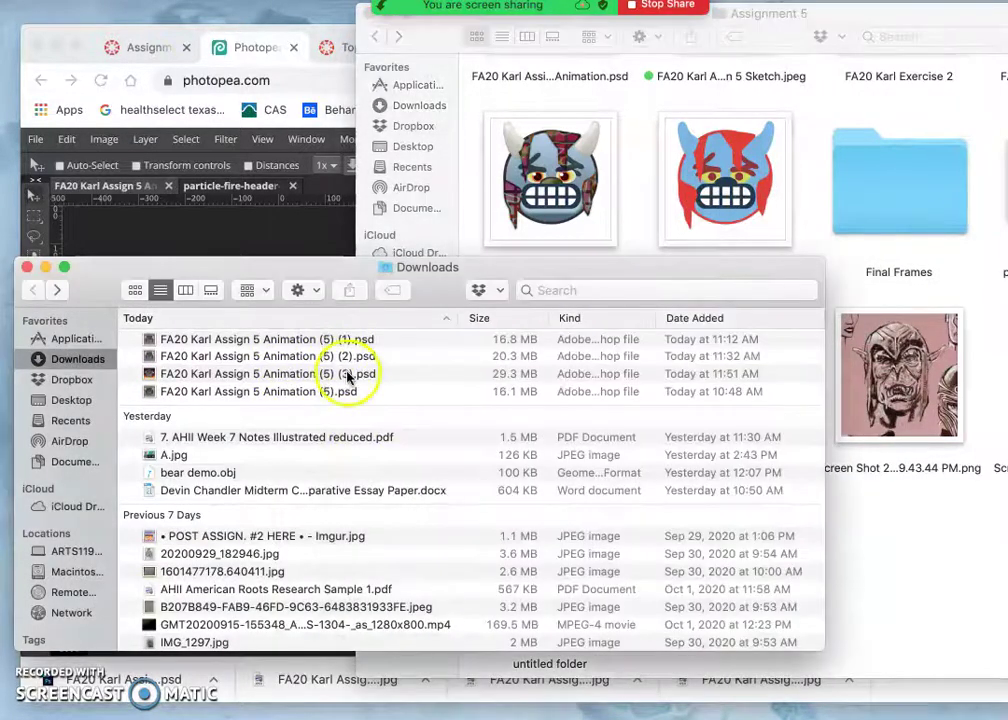
drag(338, 374, 930, 557)
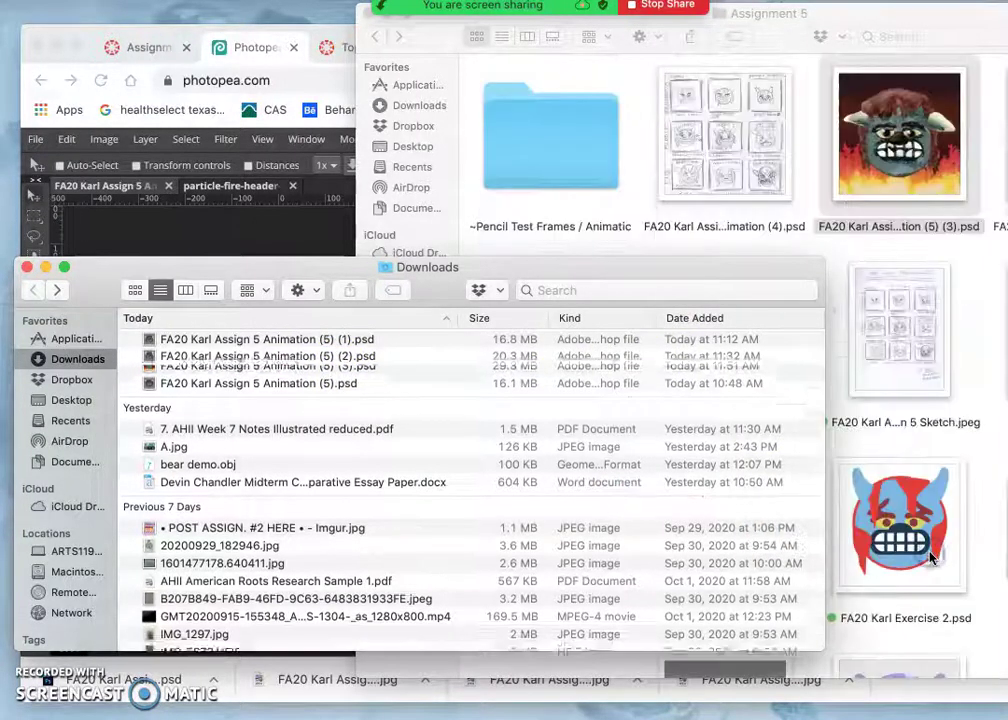
right_click(906, 184)
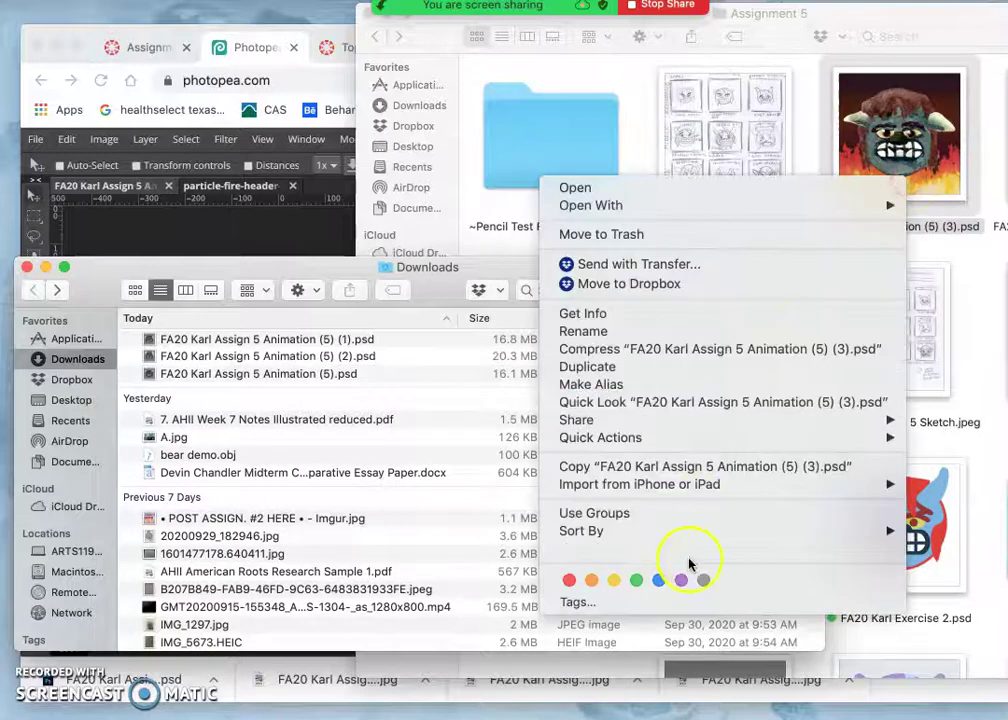
click(636, 580)
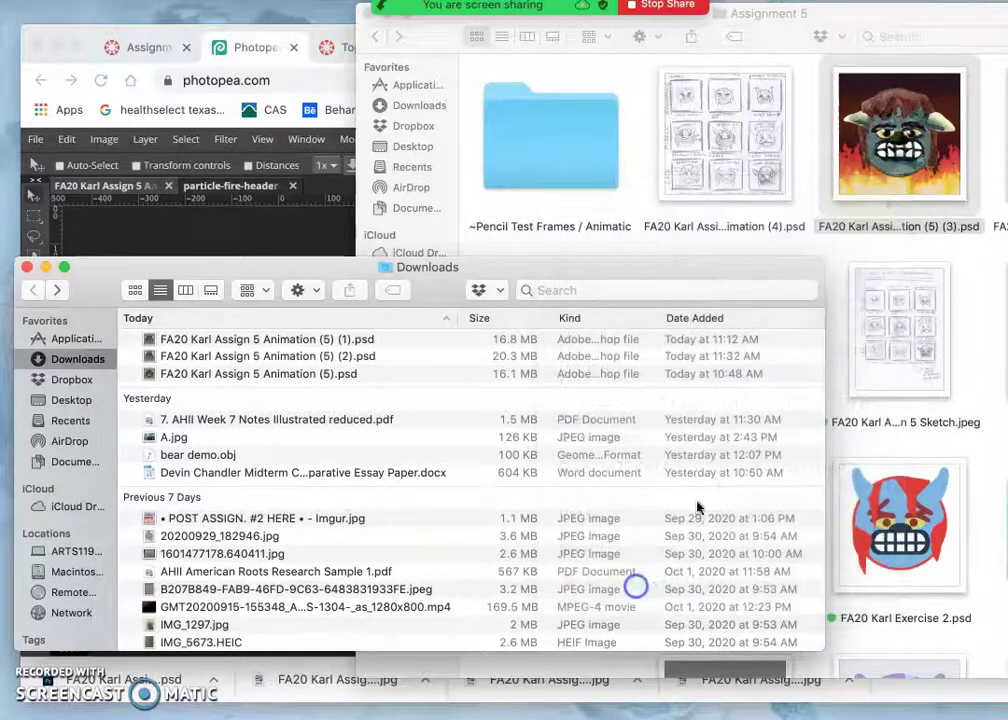
Open Final Frames to verify the moved frames, then return to Photopea
click(849, 249)
scroll(830, 330, down, 5)
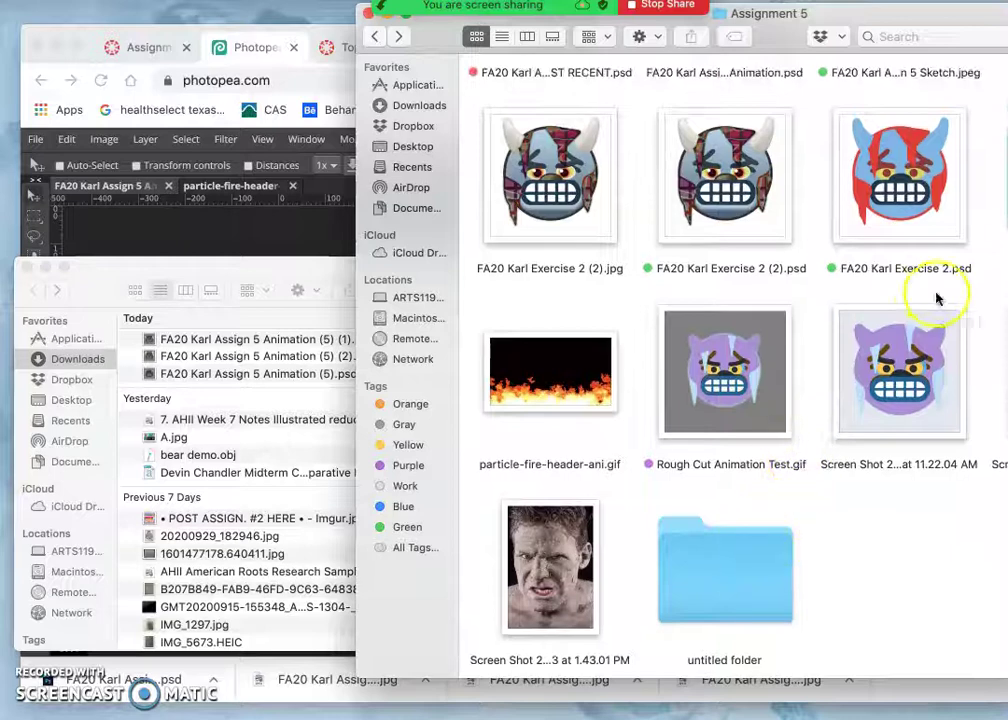
drag(930, 17, 713, 219)
click(840, 403)
double_click(840, 403)
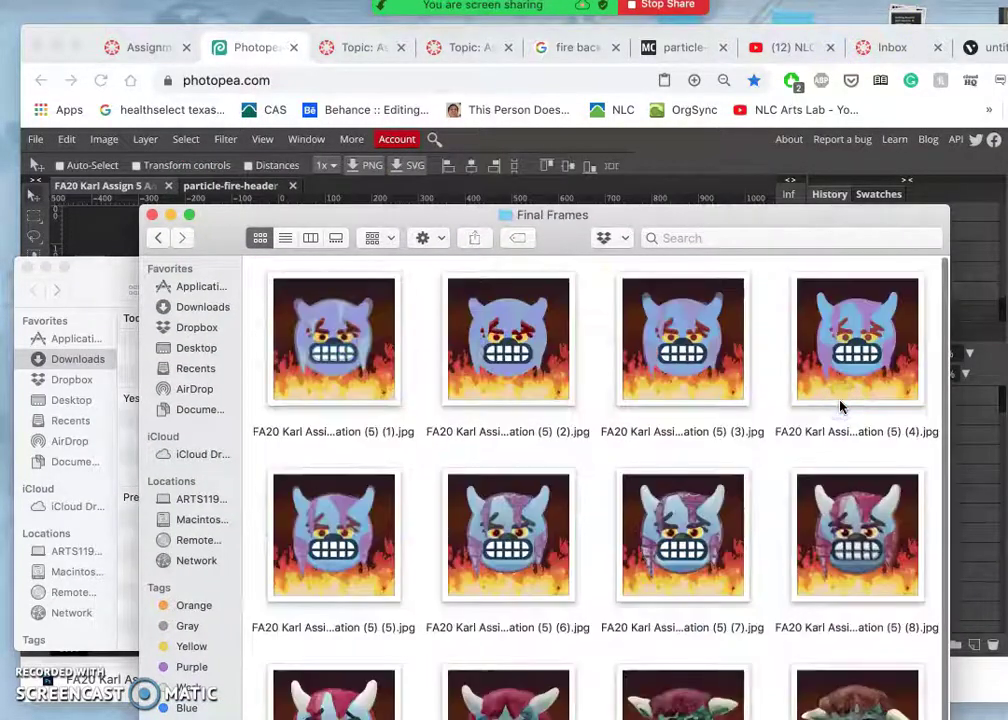
click(272, 47)
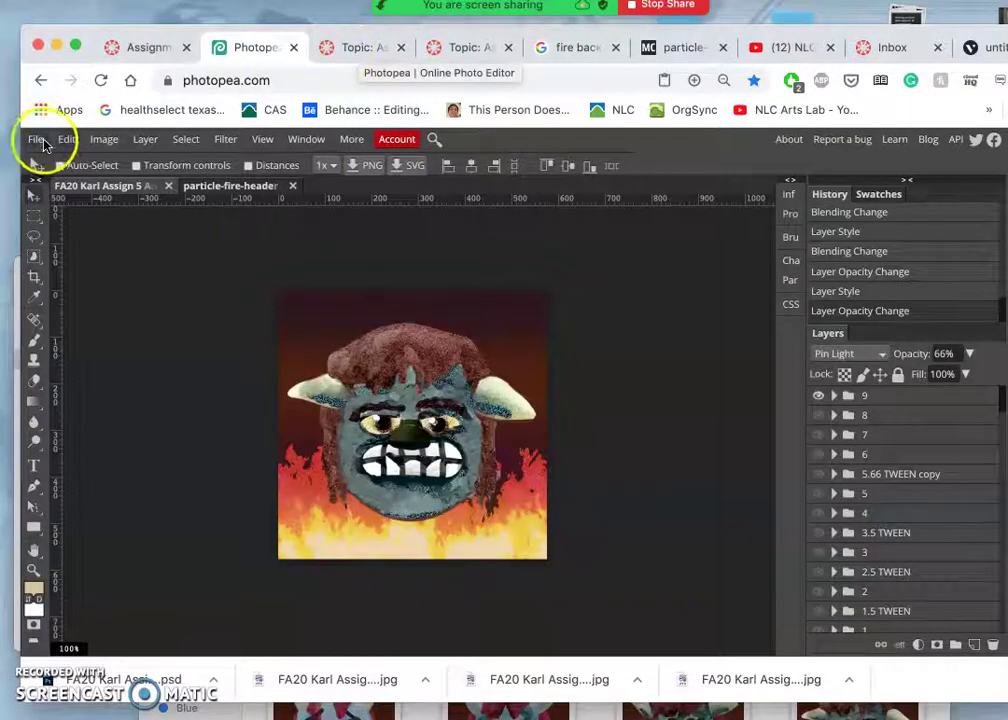
Close the Photopea tab, open a new tab, and follow the assignment's gifmaker.me link
click(293, 48)
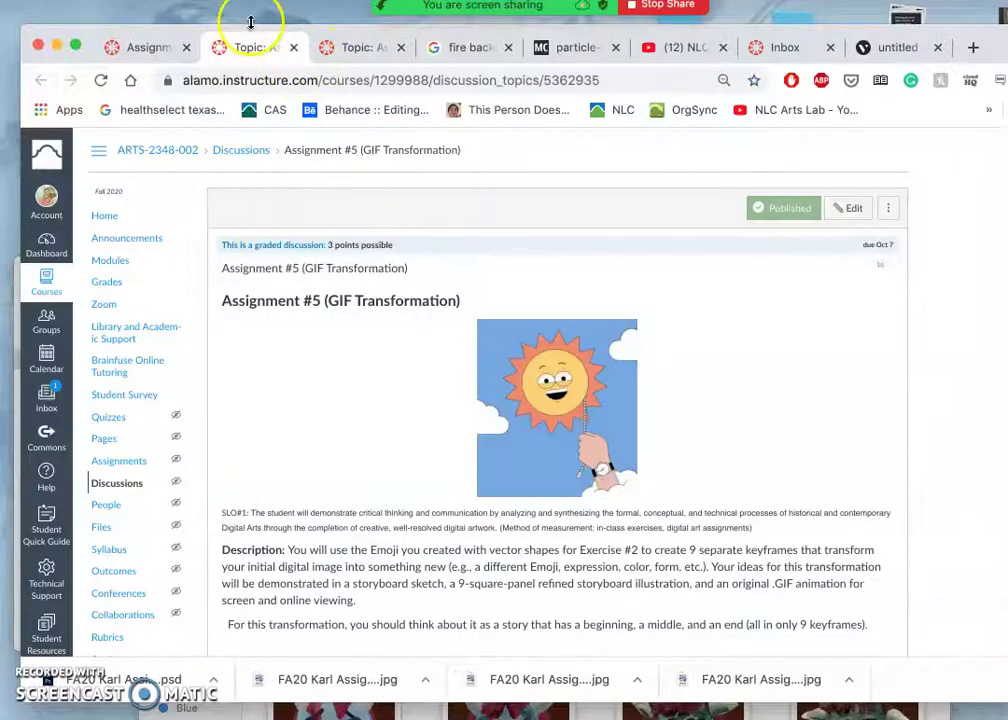
click(135, 0)
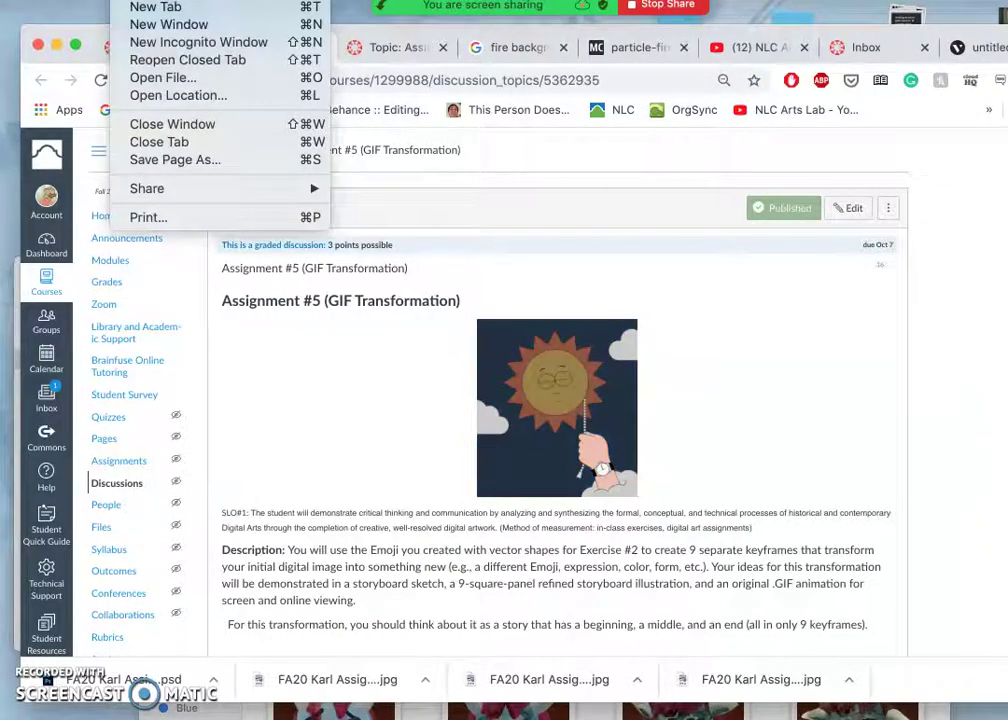
click(140, 6)
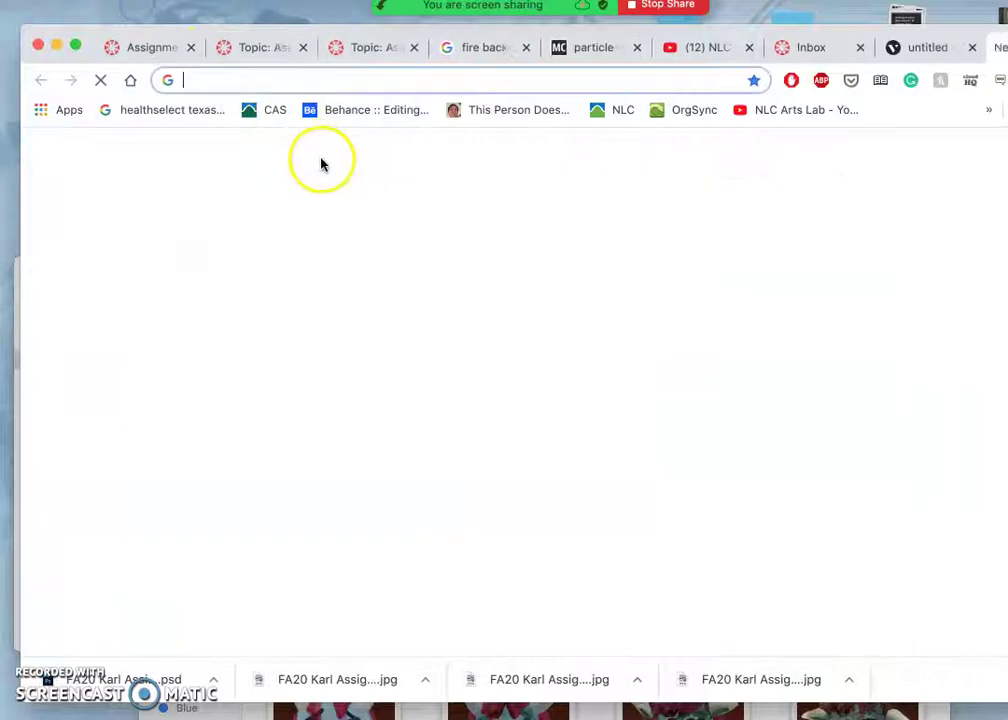
click(240, 50)
scroll(529, 428, down, 5)
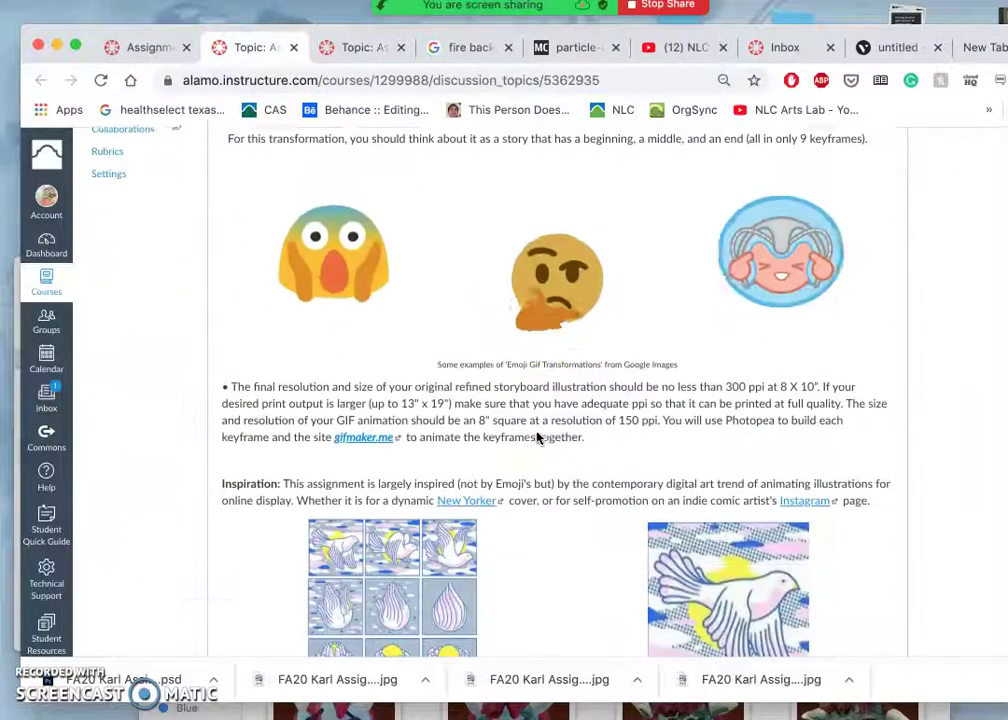
click(368, 419)
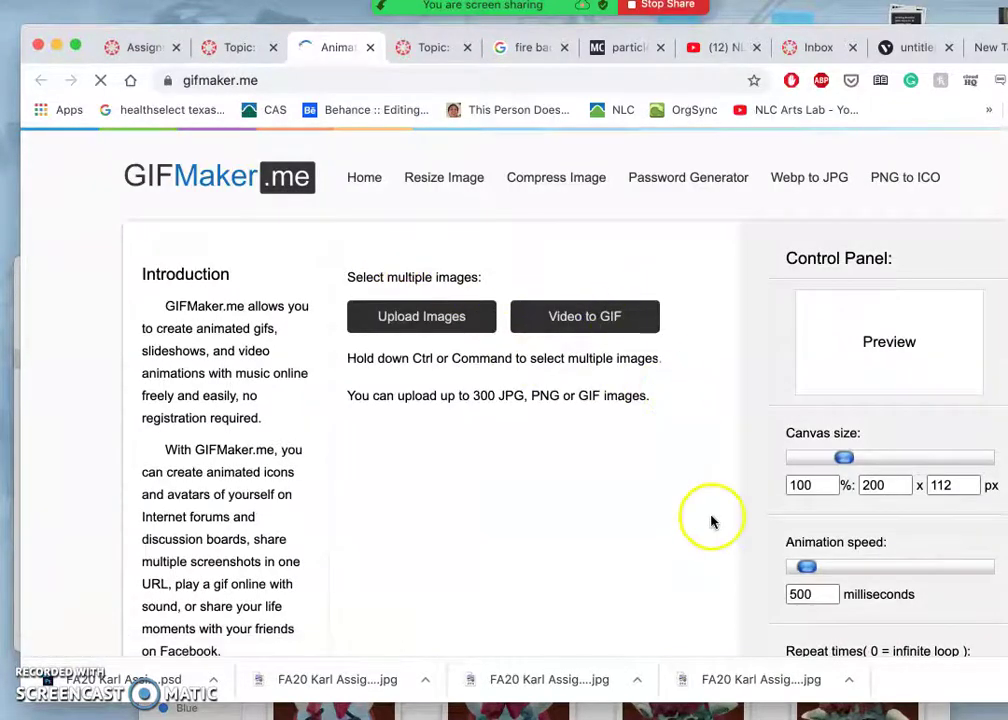
Upload the last frame file from Final Frames to GIFMaker.me
click(437, 326)
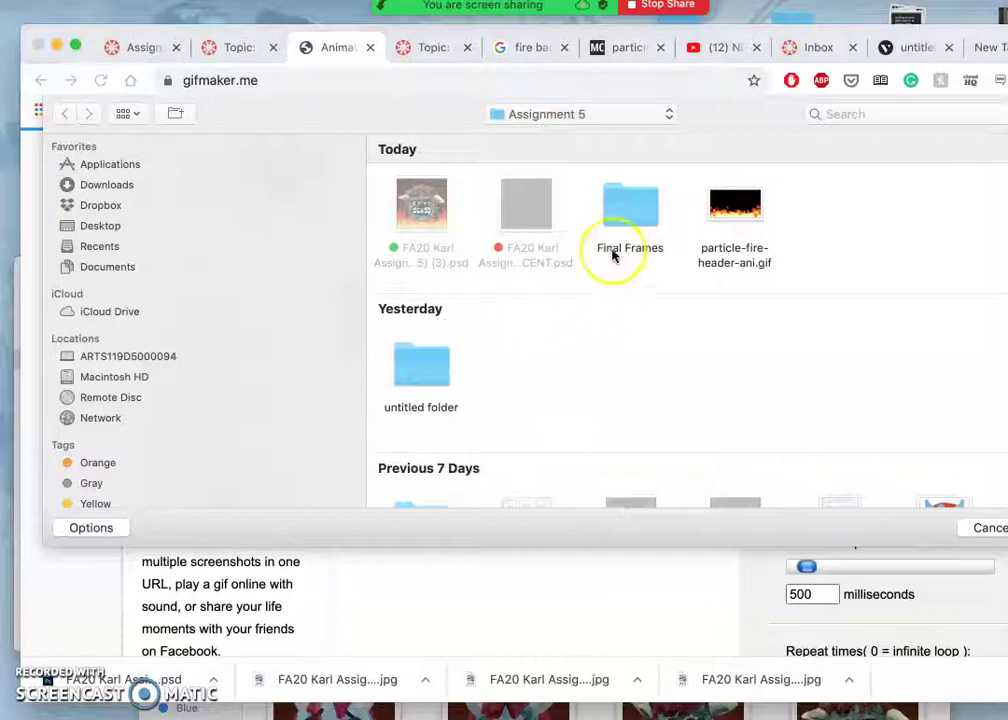
double_click(630, 208)
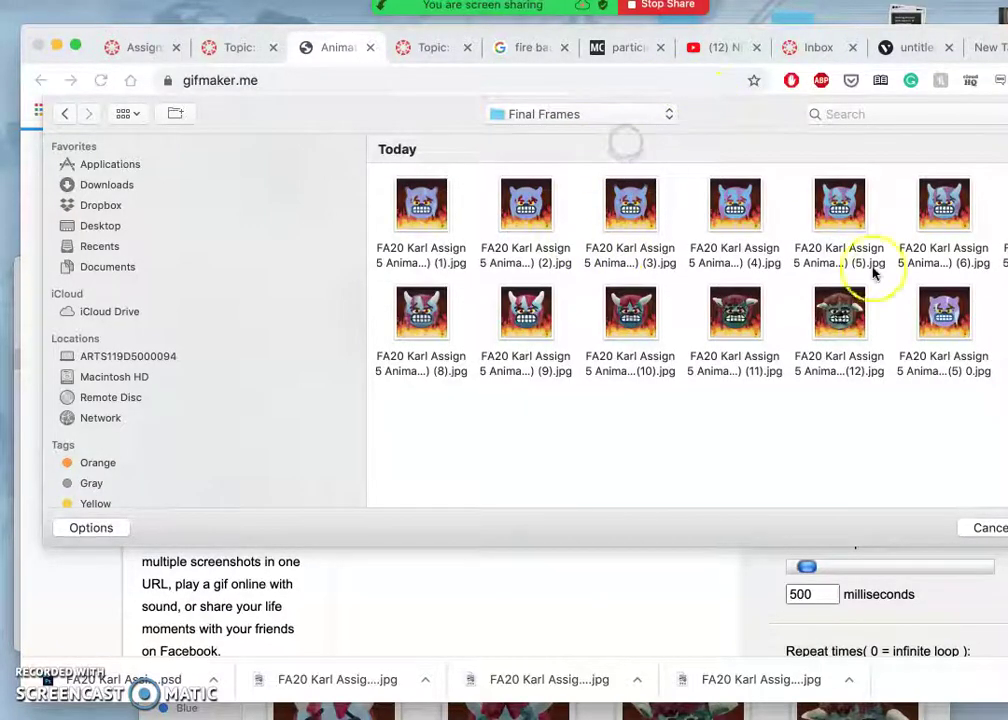
click(955, 316)
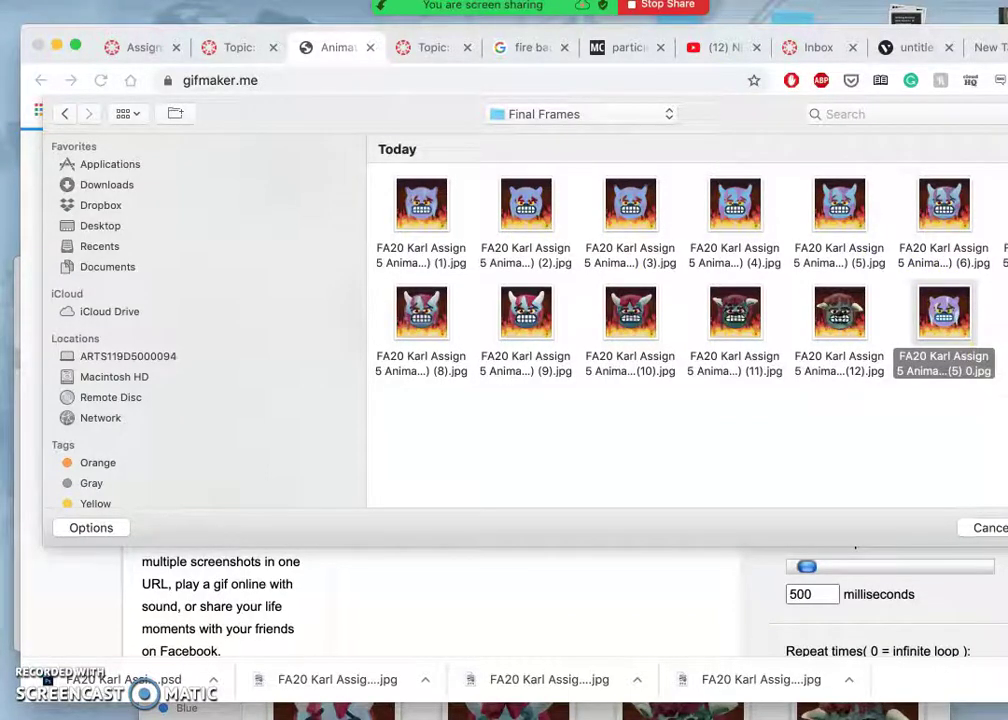
key(Return)
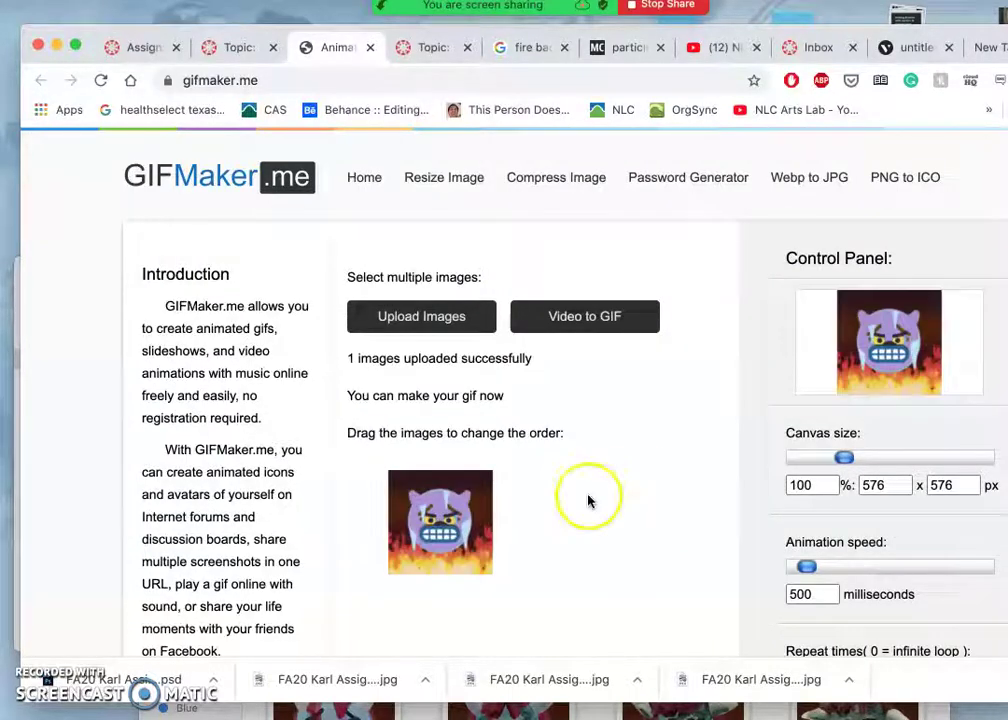
Upload frames (1)–(6) and (8)–(12) together, bringing the total to 13 images
click(443, 326)
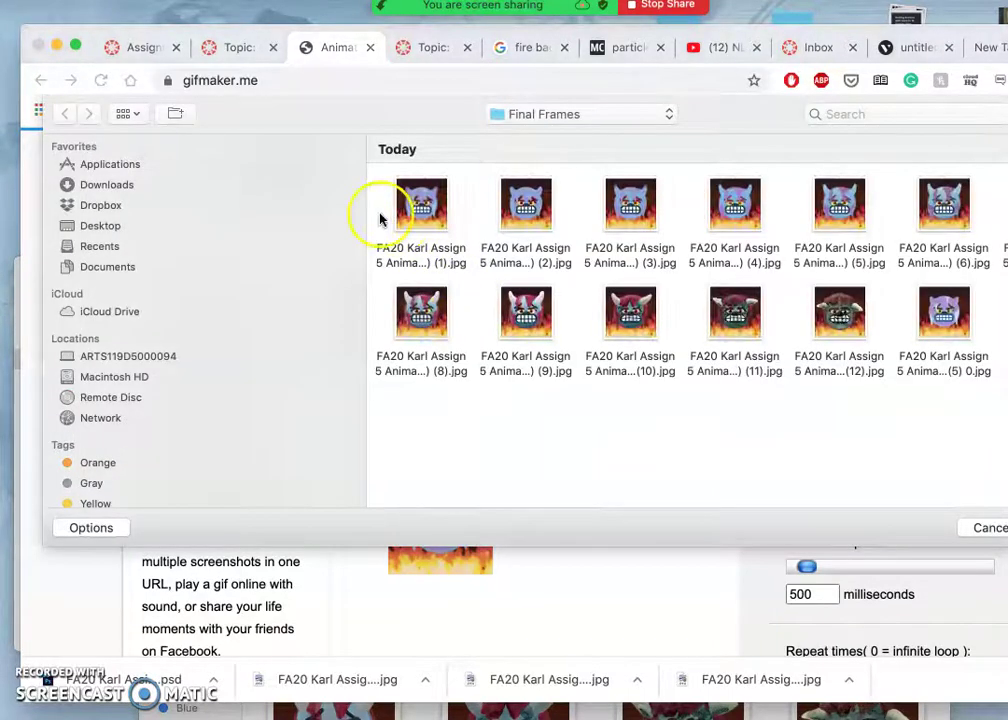
drag(380, 218, 927, 281)
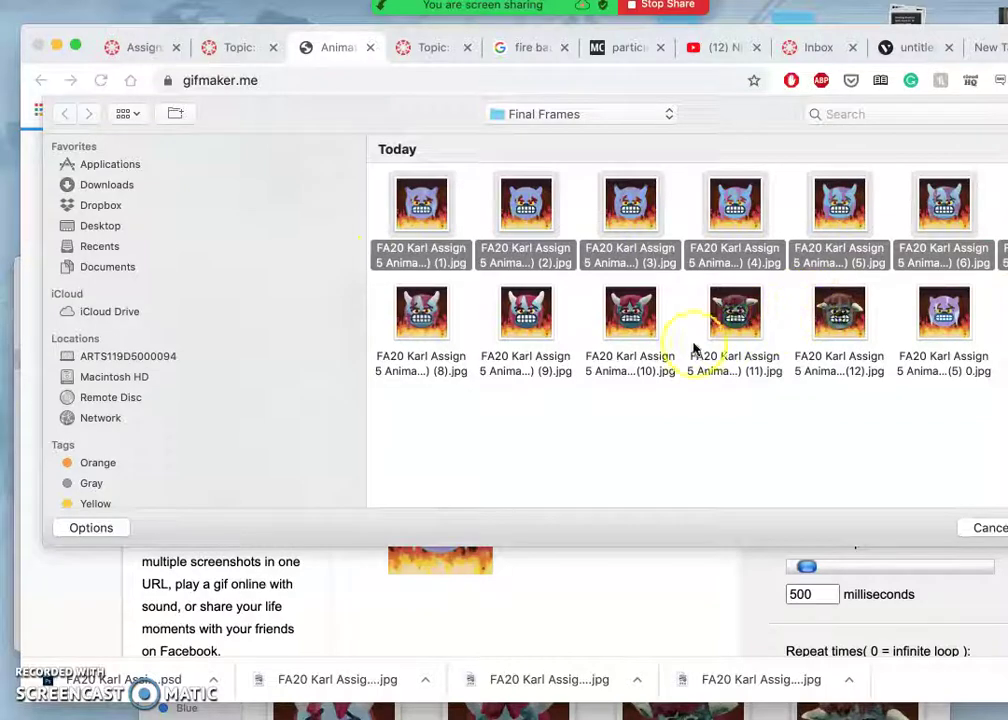
super+click(470, 330)
super+click(545, 322)
super+click(640, 322)
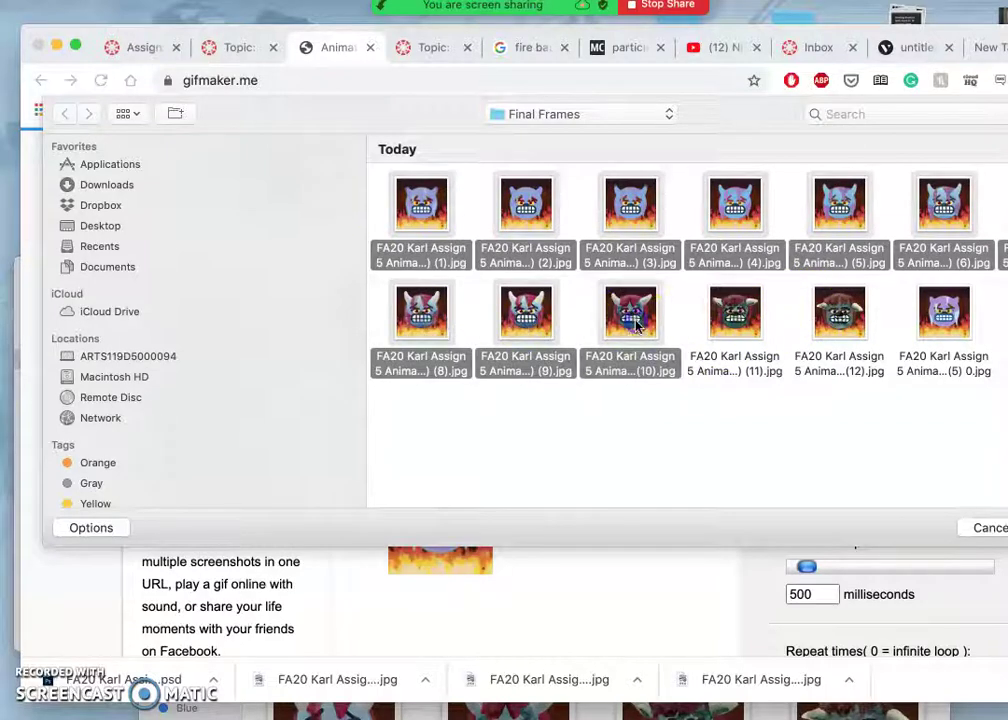
super+click(728, 327)
super+click(843, 331)
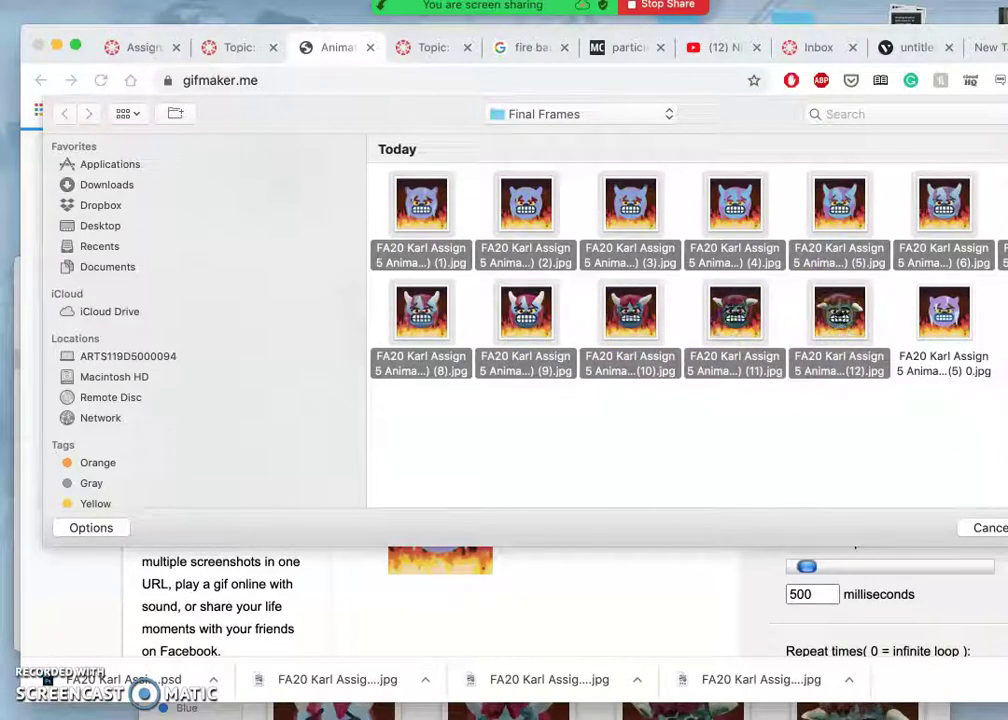
key(Return)
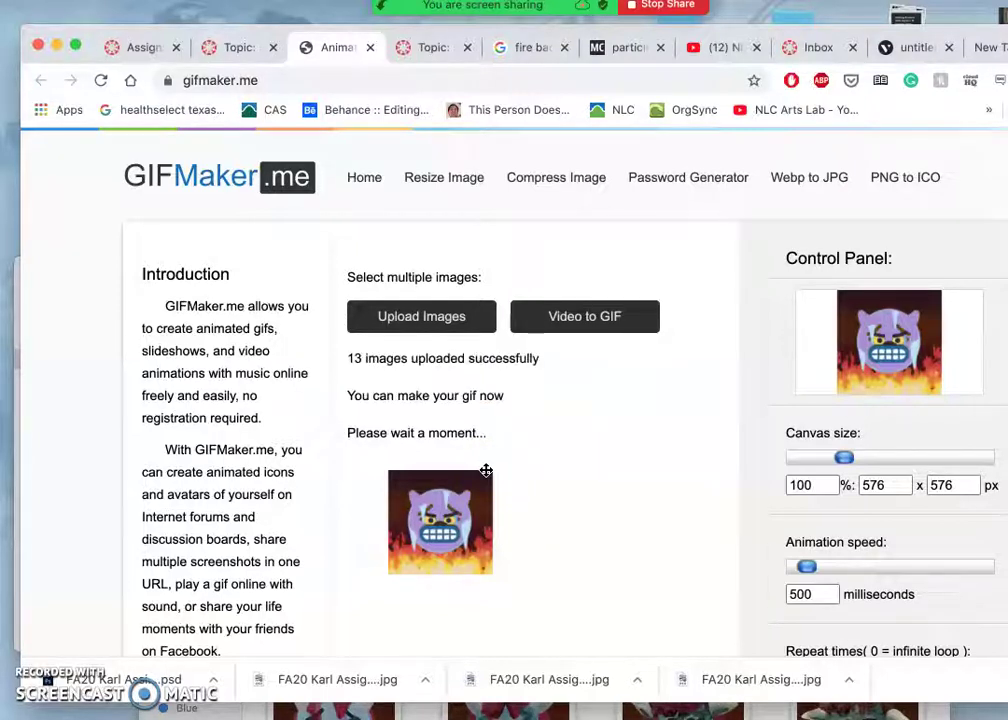
scroll(486, 470, down, 5)
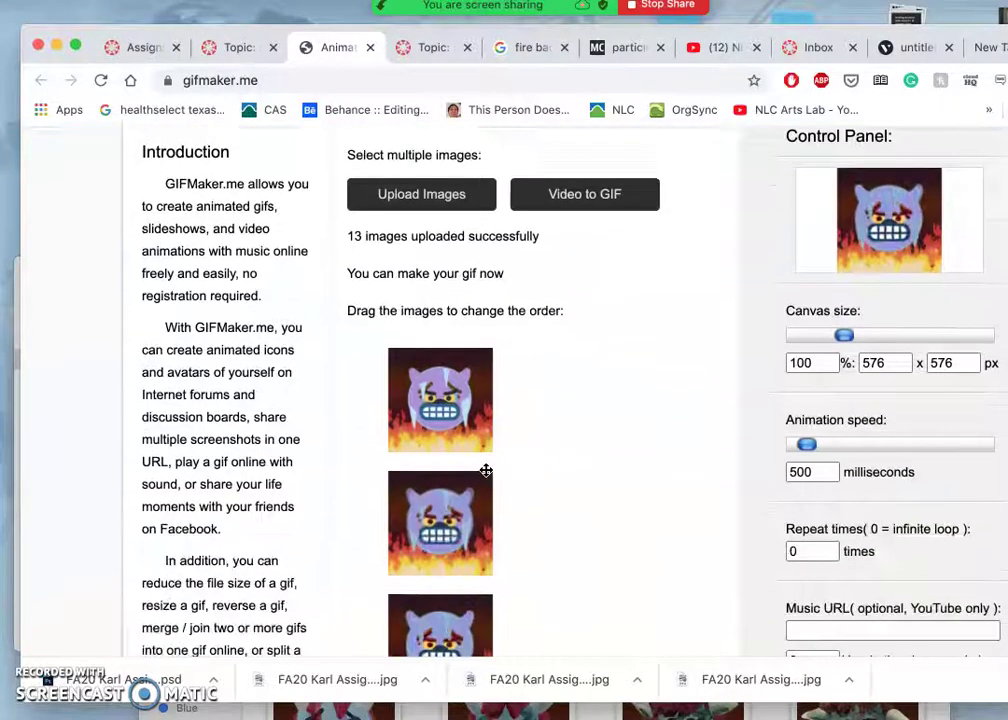
scroll(462, 488, down, 8)
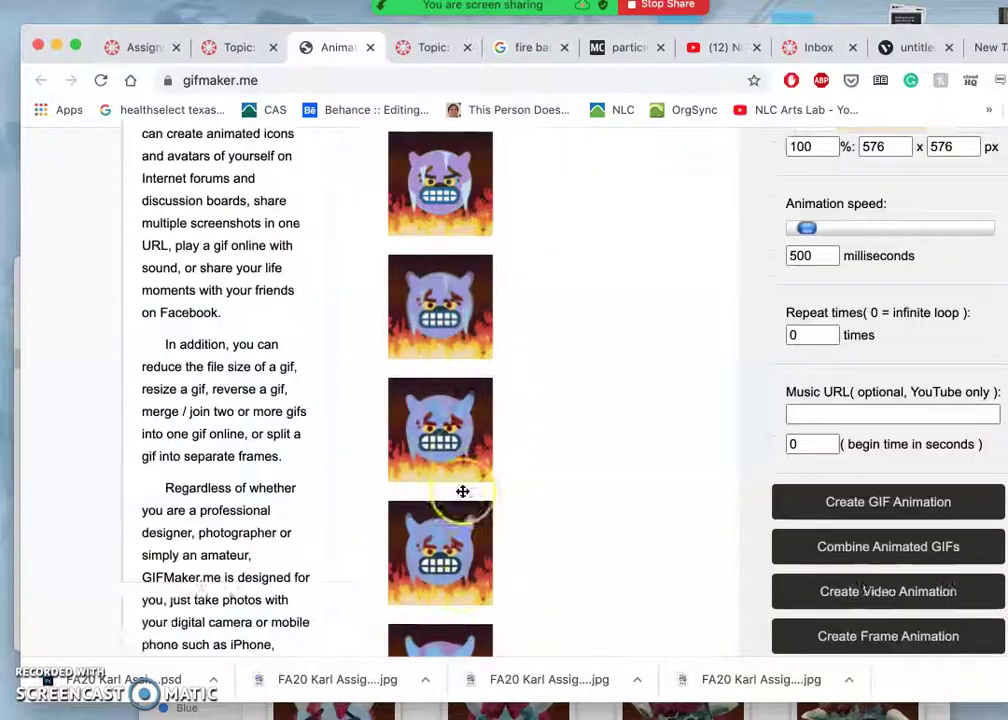
scroll(462, 491, down, 14)
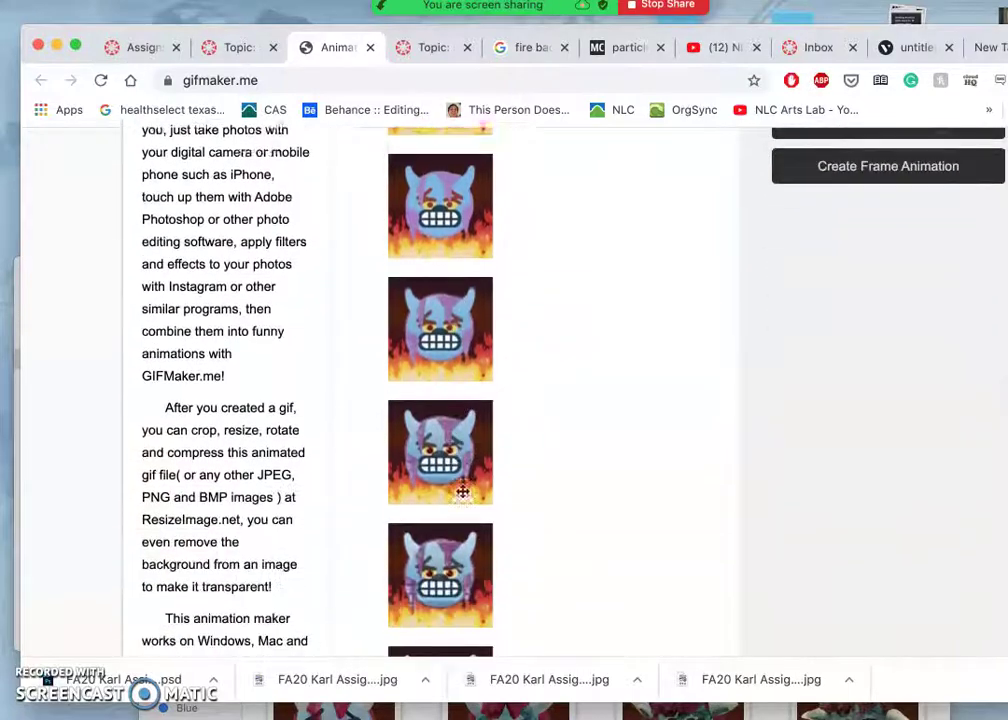
scroll(462, 491, down, 5)
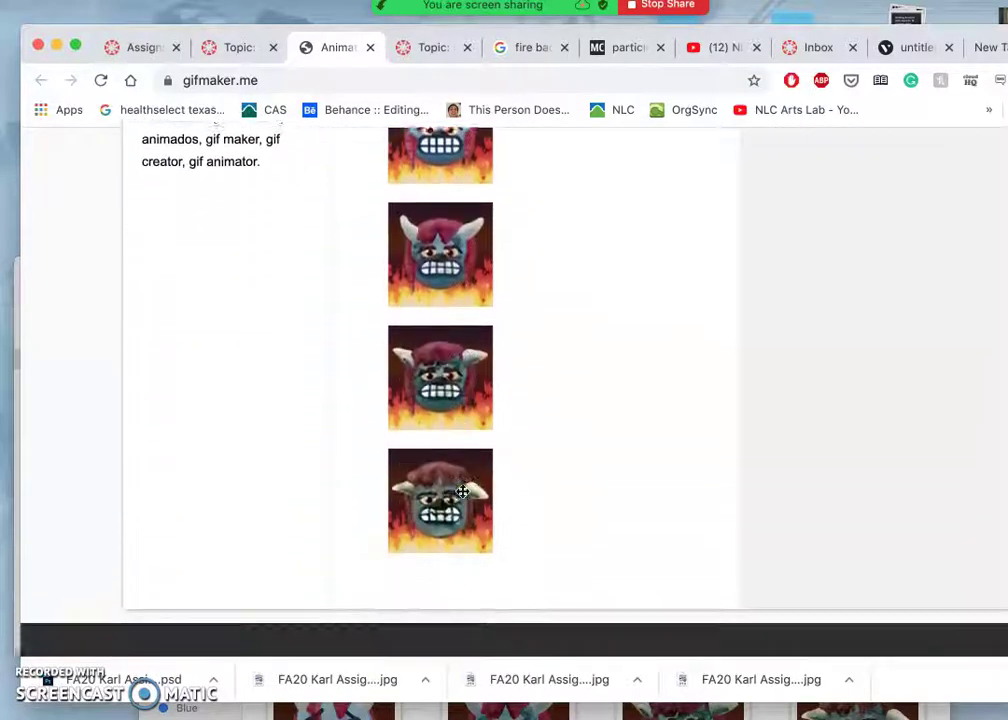
scroll(462, 491, up, 13)
scroll(462, 491, up, 20)
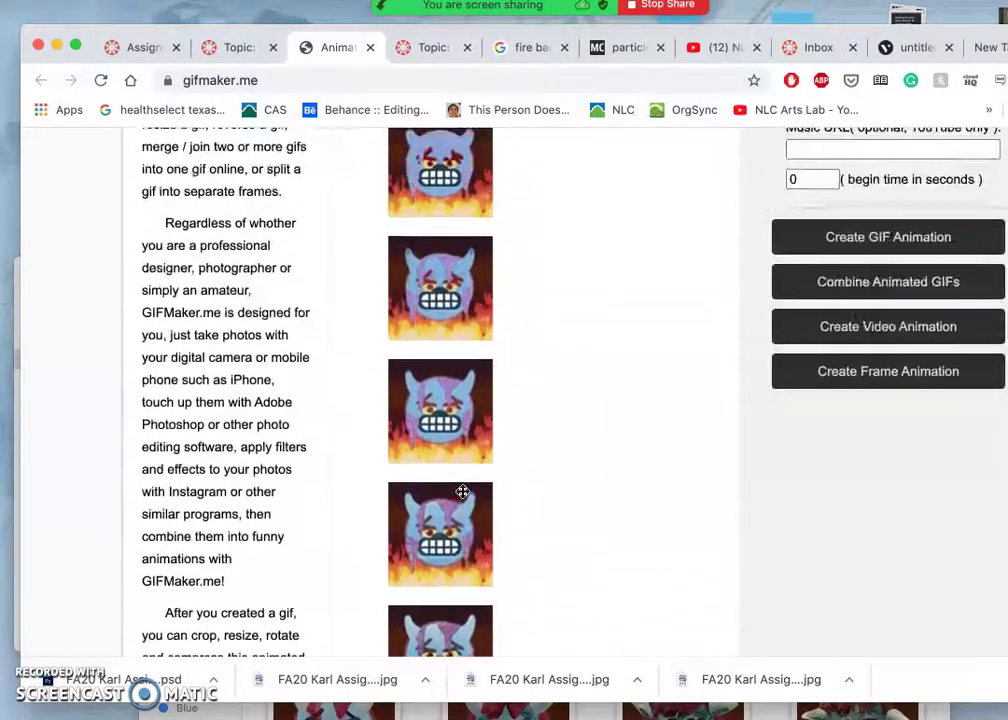
click(462, 430)
scroll(462, 430, down, 20)
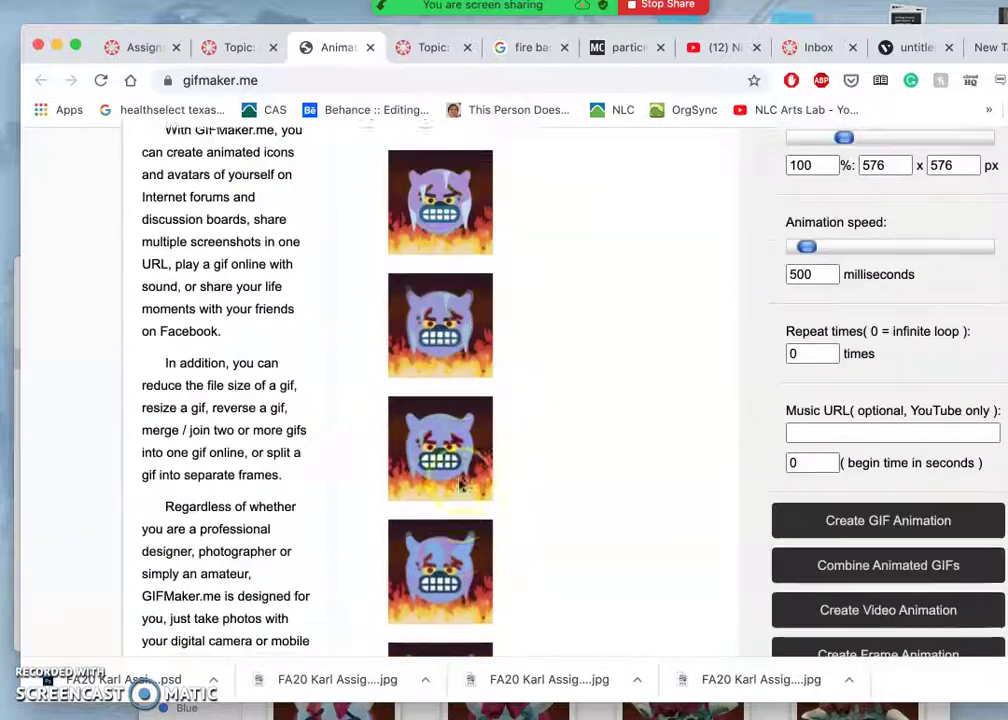
scroll(459, 484, down, 8)
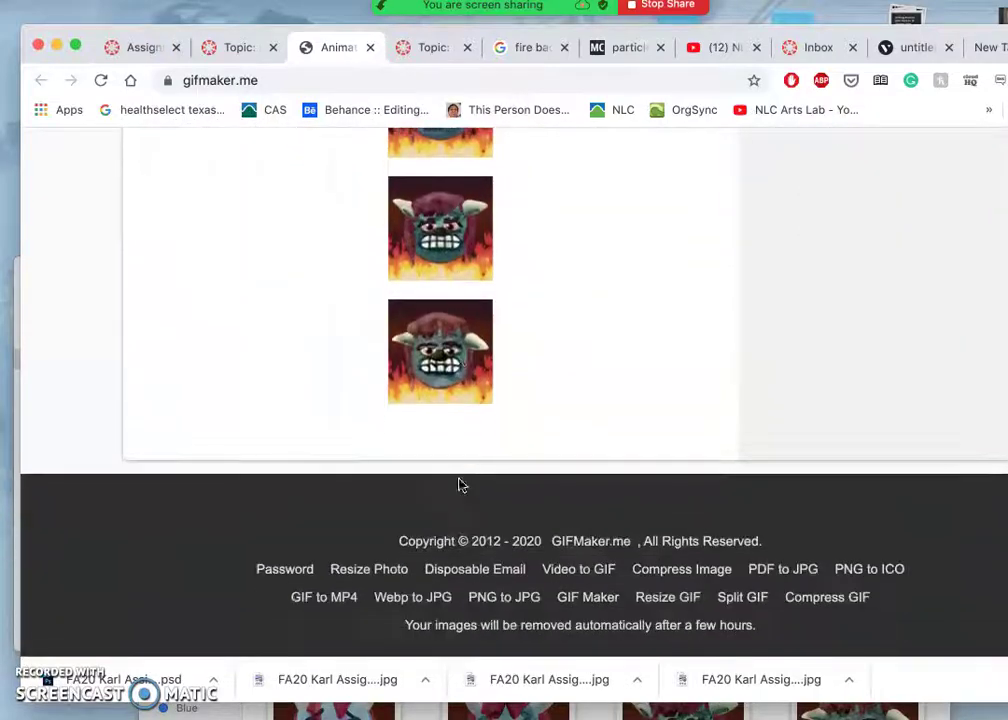
scroll(459, 484, up, 20)
scroll(460, 484, up, 12)
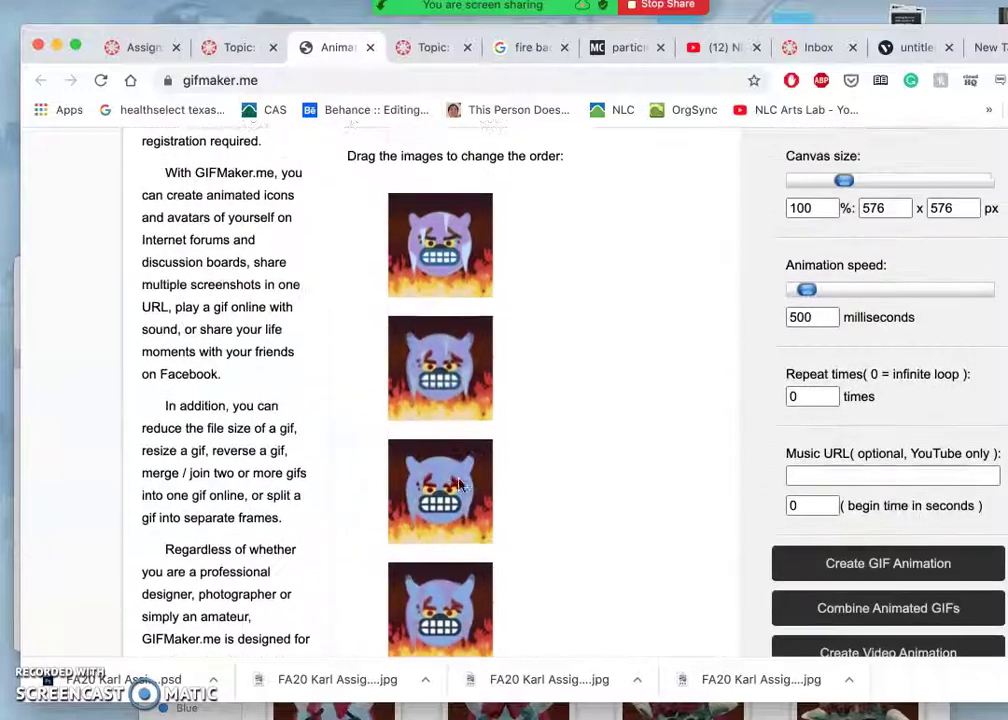
click(890, 363)
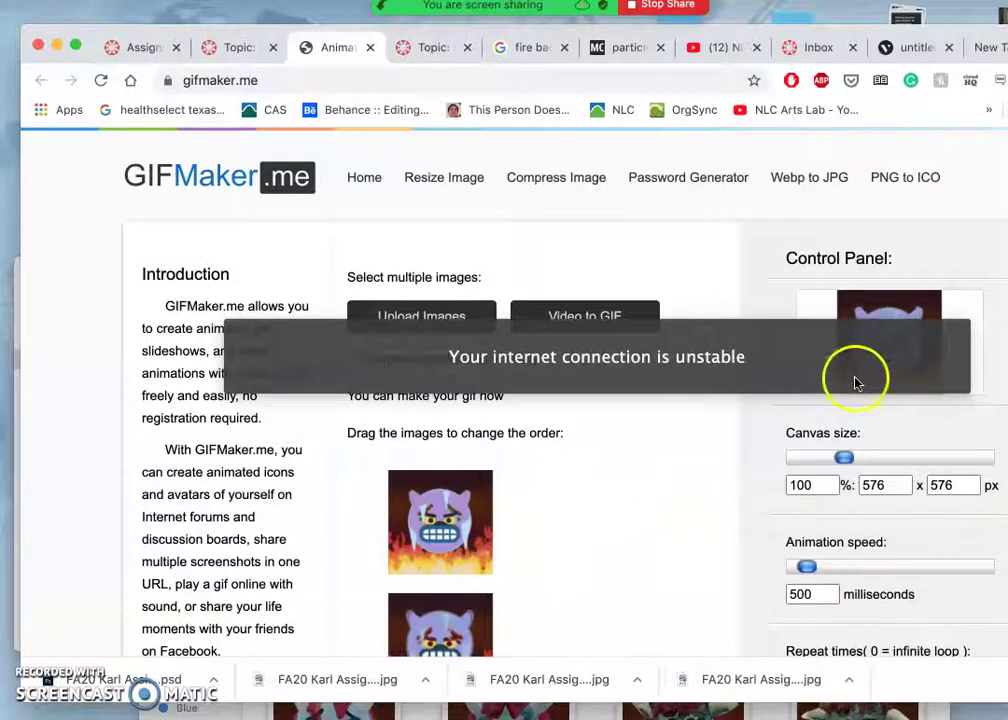
scroll(603, 563, down, 2)
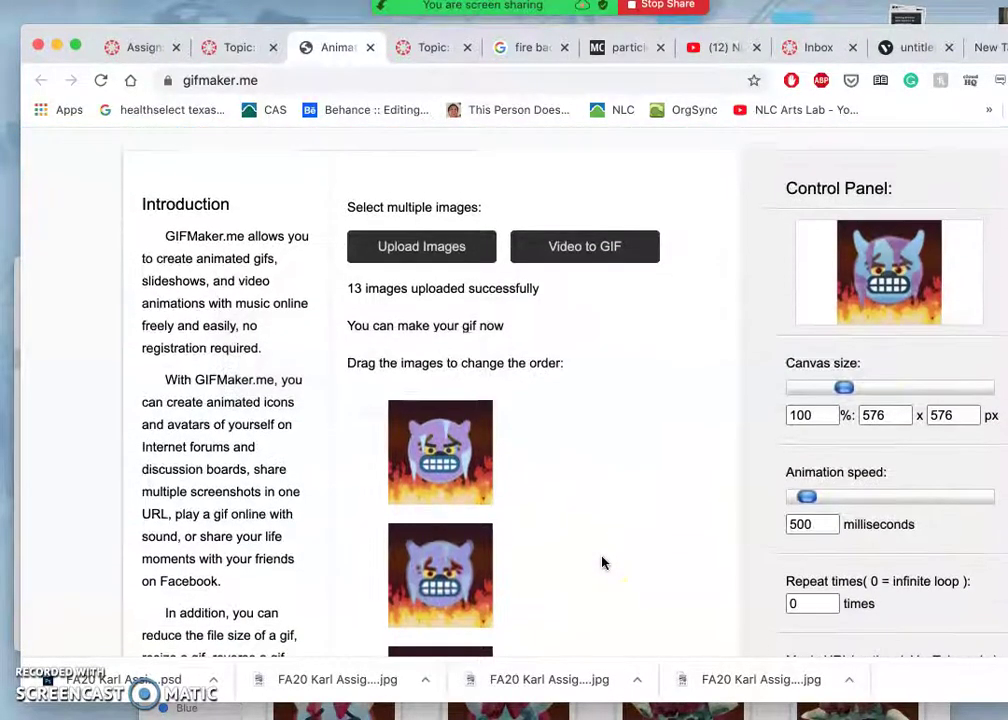
scroll(603, 563, up, 1)
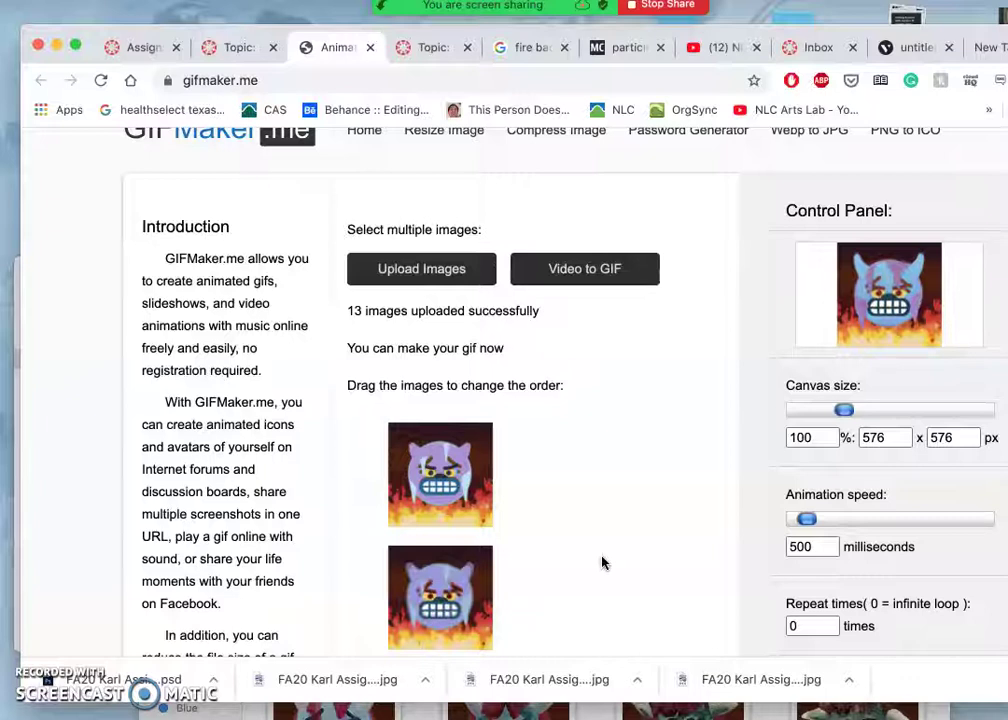
scroll(603, 563, down, 3)
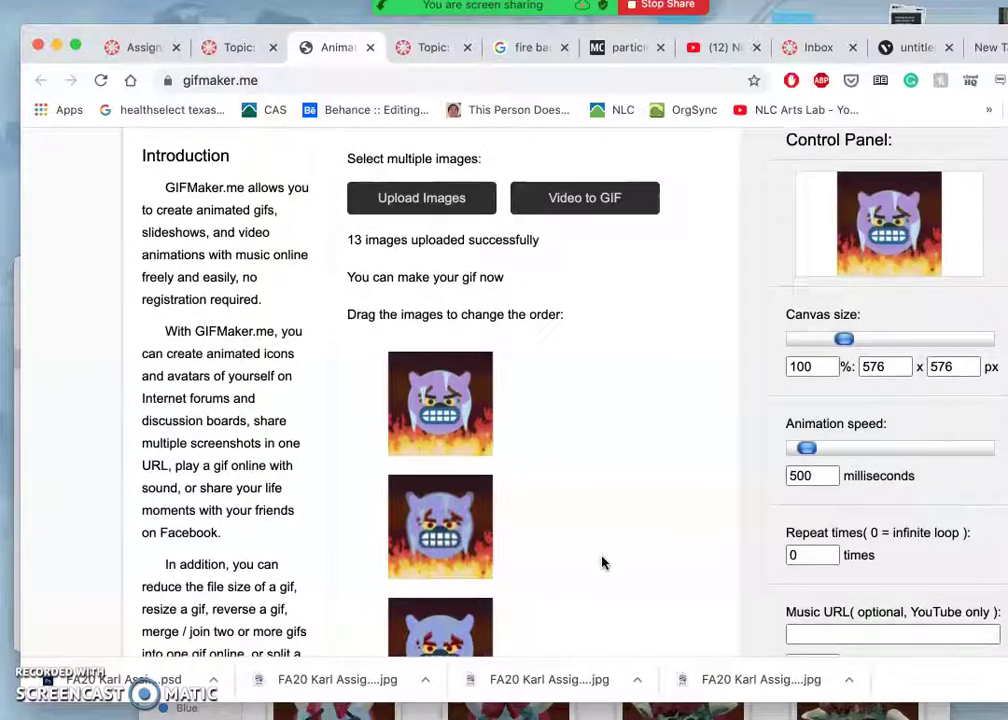
scroll(603, 563, up, 4)
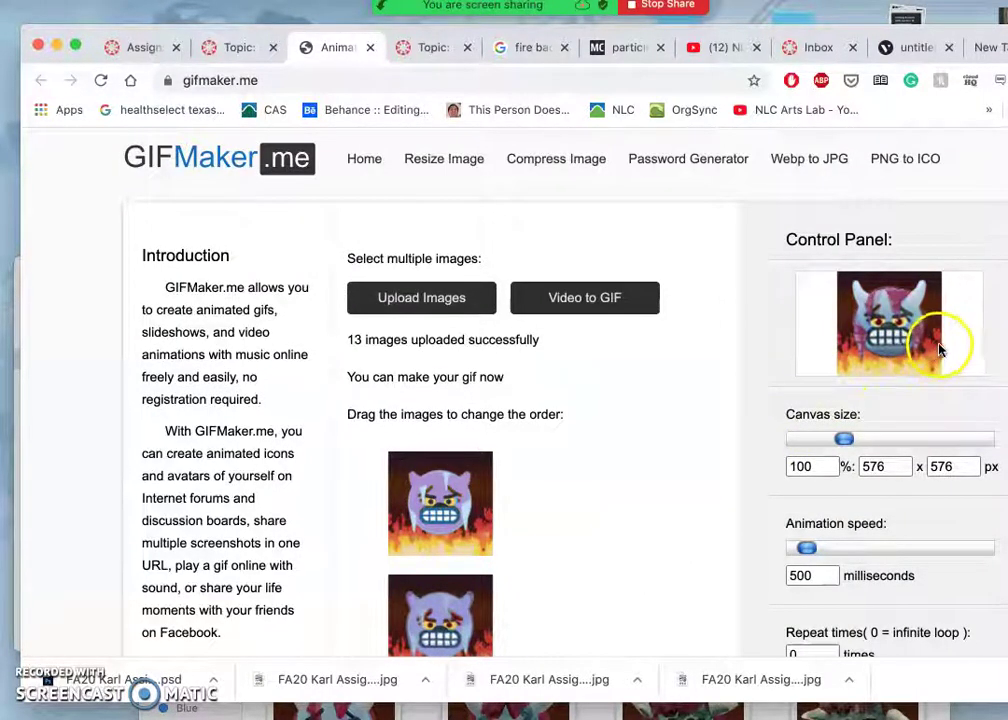
scroll(551, 549, down, 5)
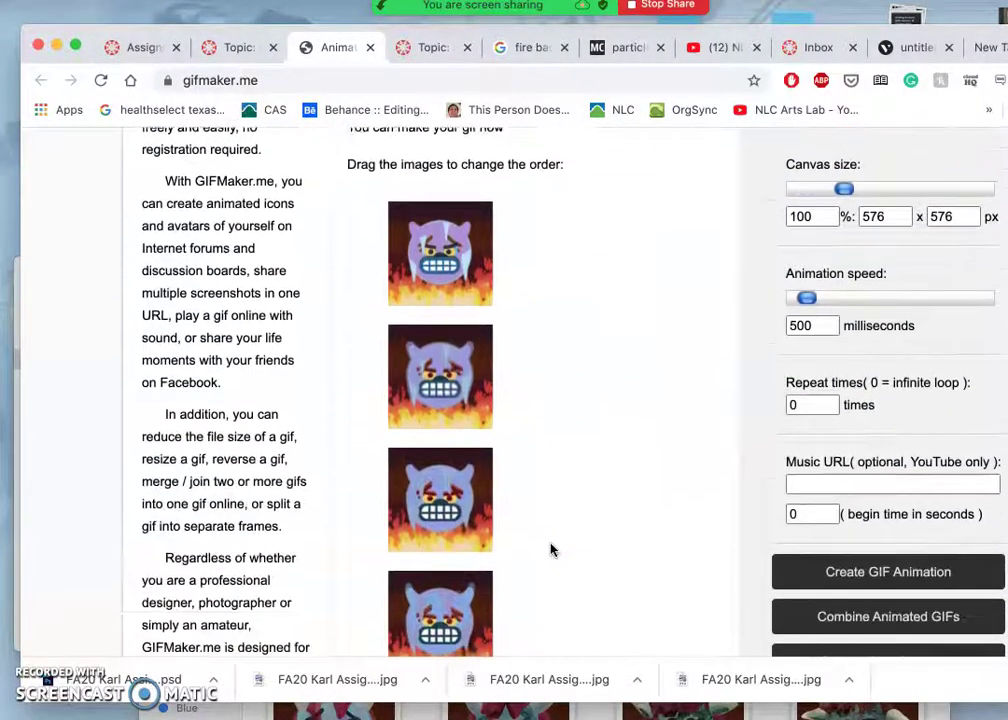
scroll(551, 549, down, 15)
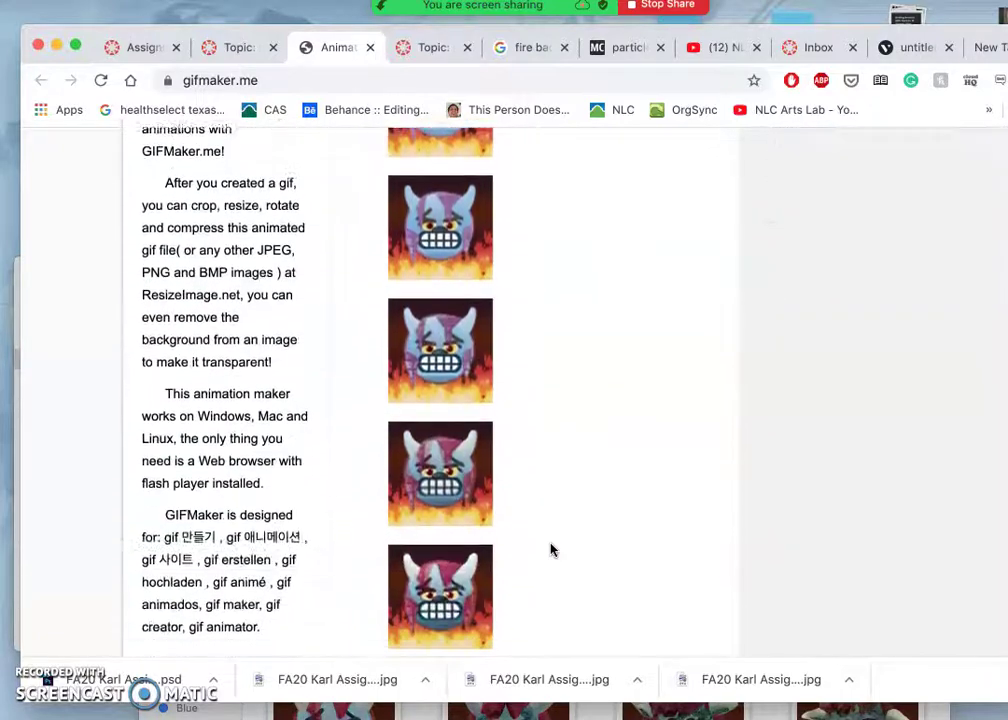
scroll(551, 549, down, 12)
scroll(551, 549, up, 7)
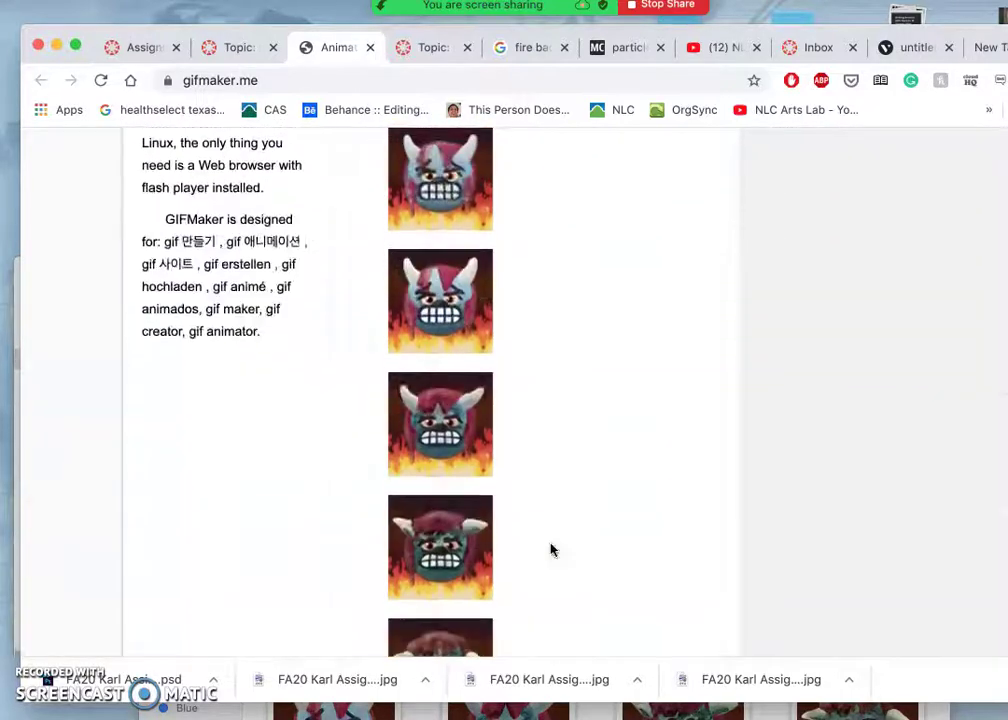
scroll(551, 549, up, 15)
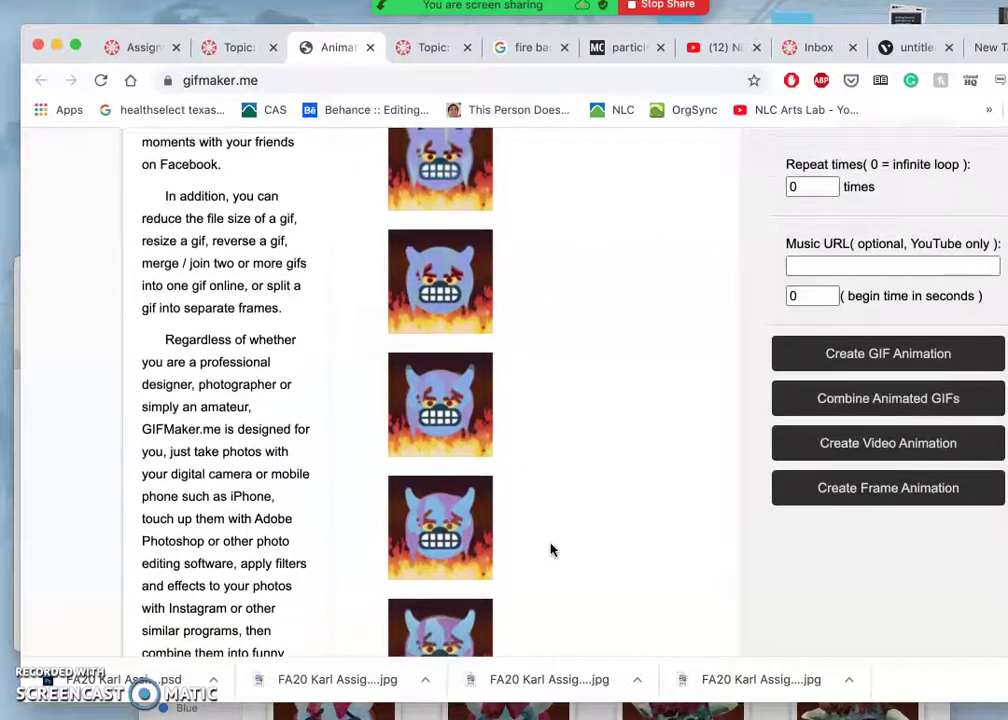
scroll(551, 549, up, 6)
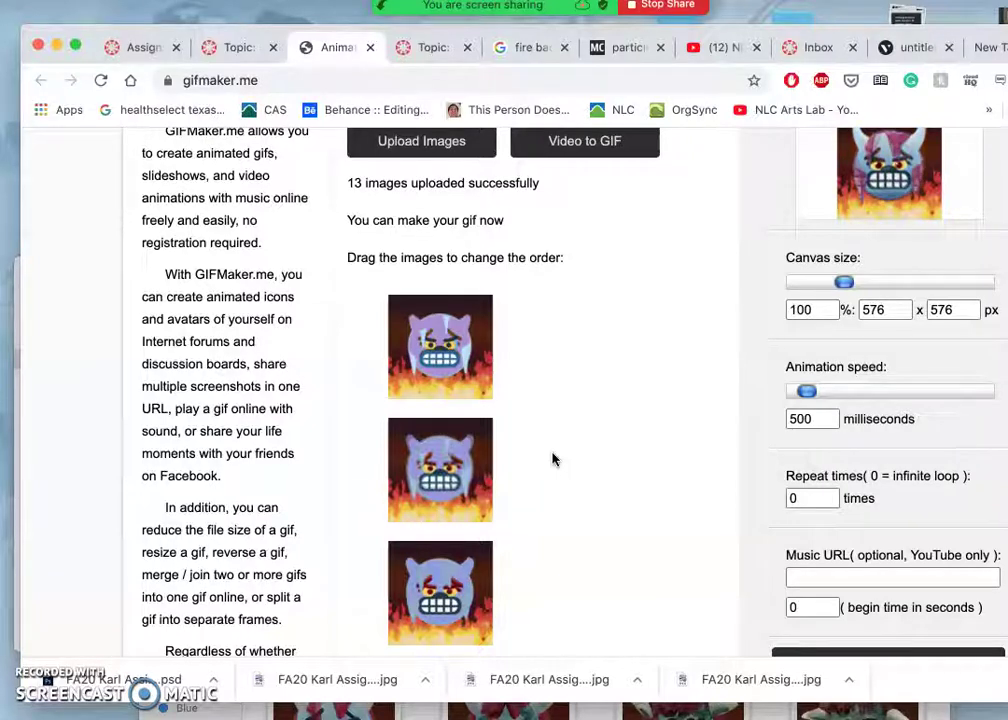
scroll(651, 323, up, 1)
scroll(651, 323, up, 3)
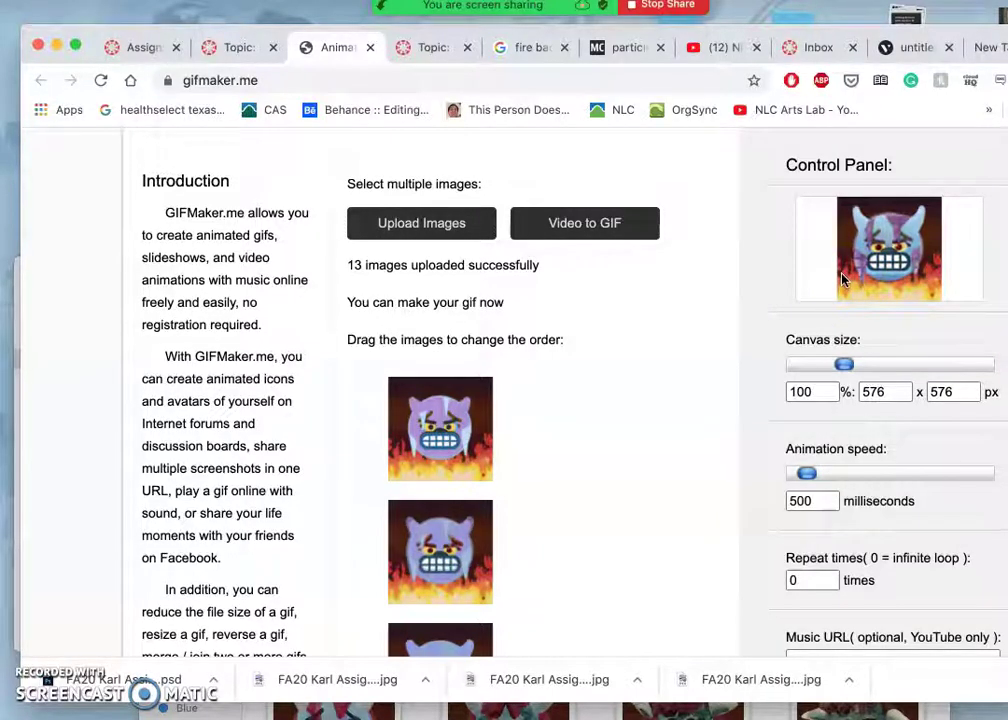
scroll(661, 407, down, 3)
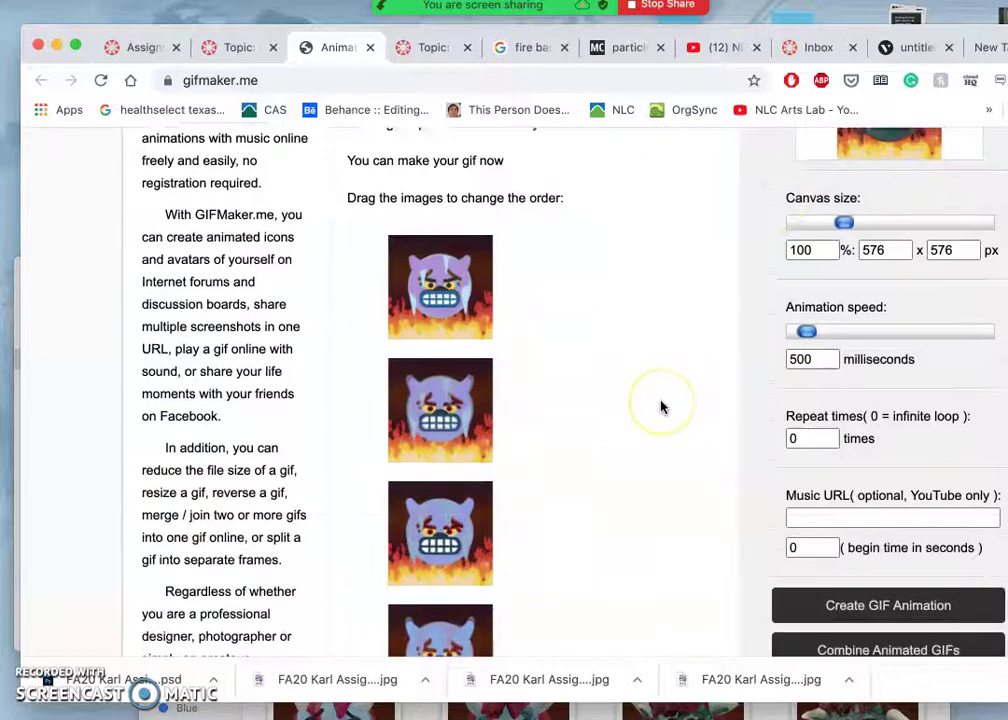
scroll(660, 407, up, 3)
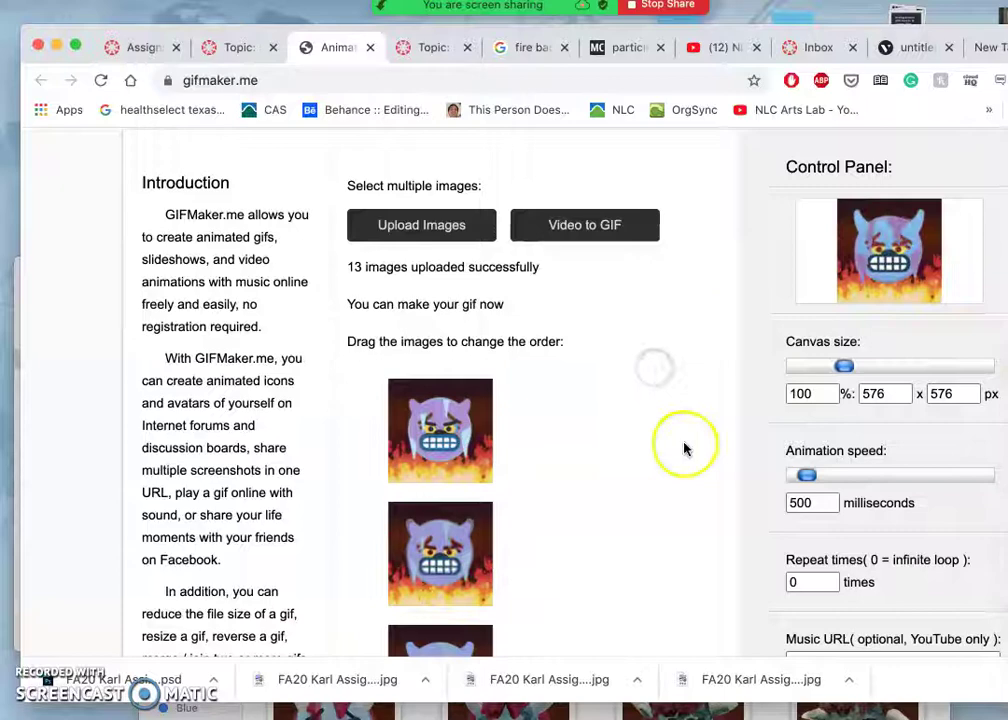
scroll(686, 450, down, 2)
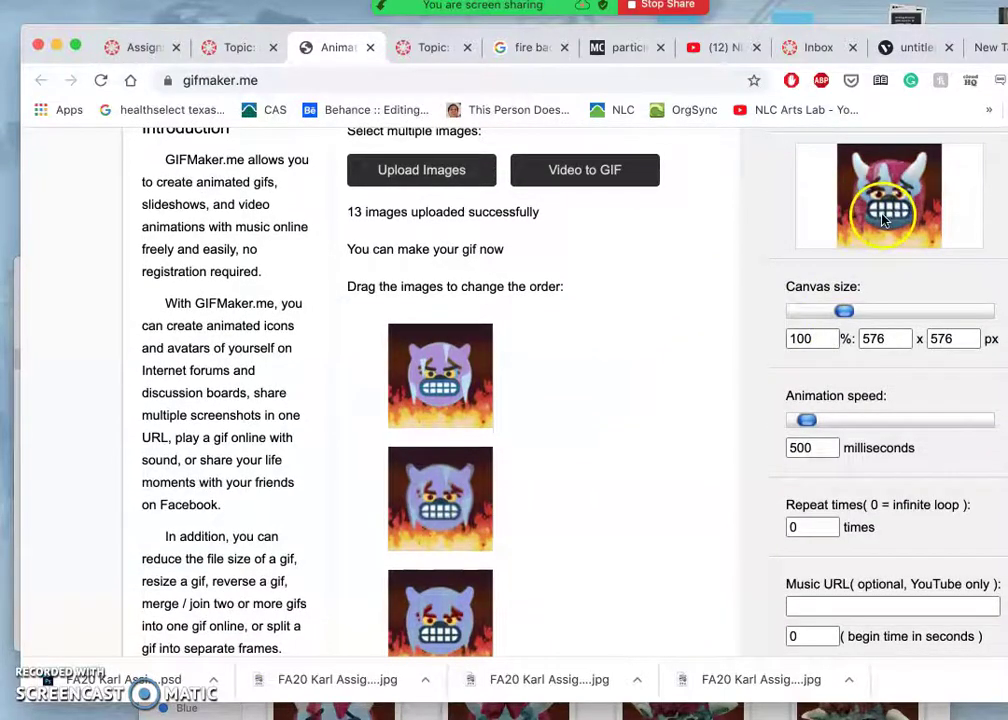
drag(455, 388, 530, 347)
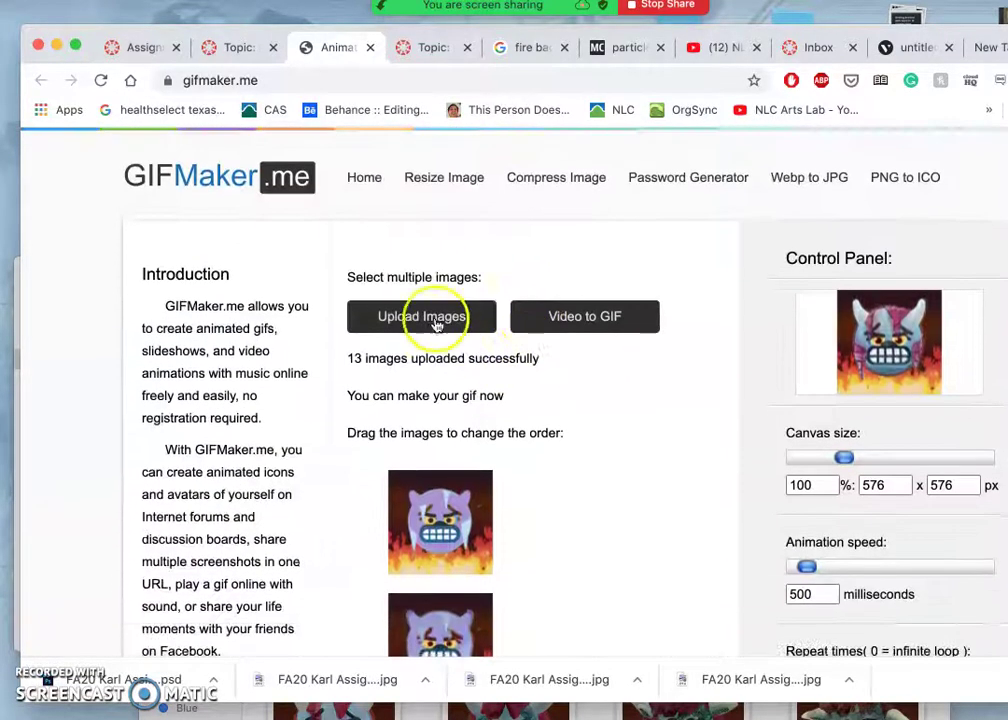
Select frames (1)–(6) and (8)–(12) in Final Frames and upload them again
click(431, 316)
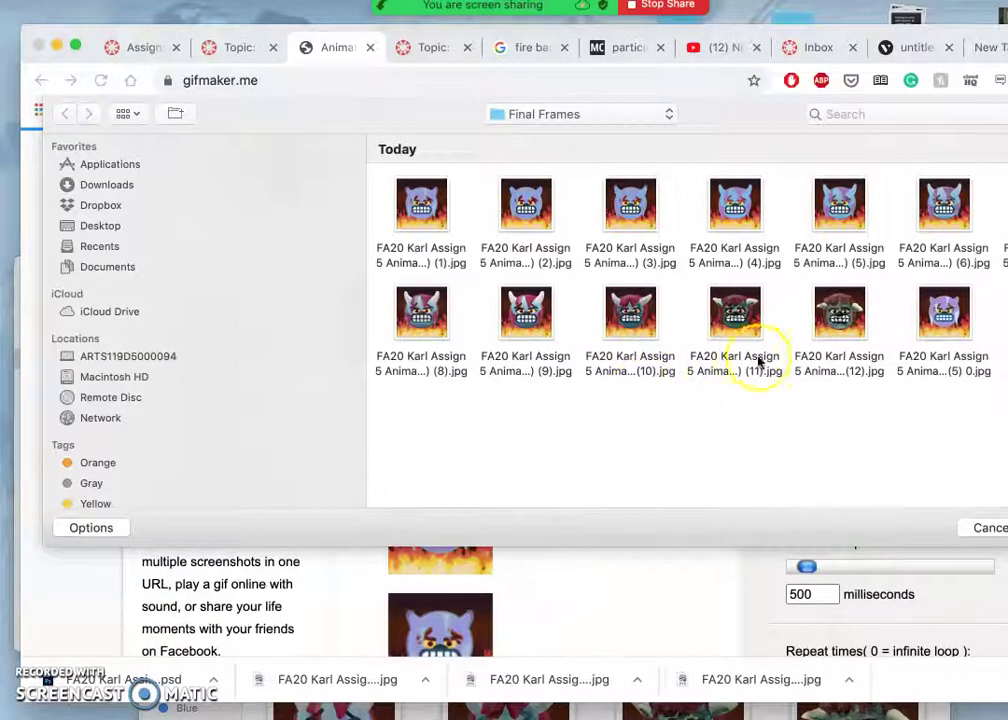
click(845, 328)
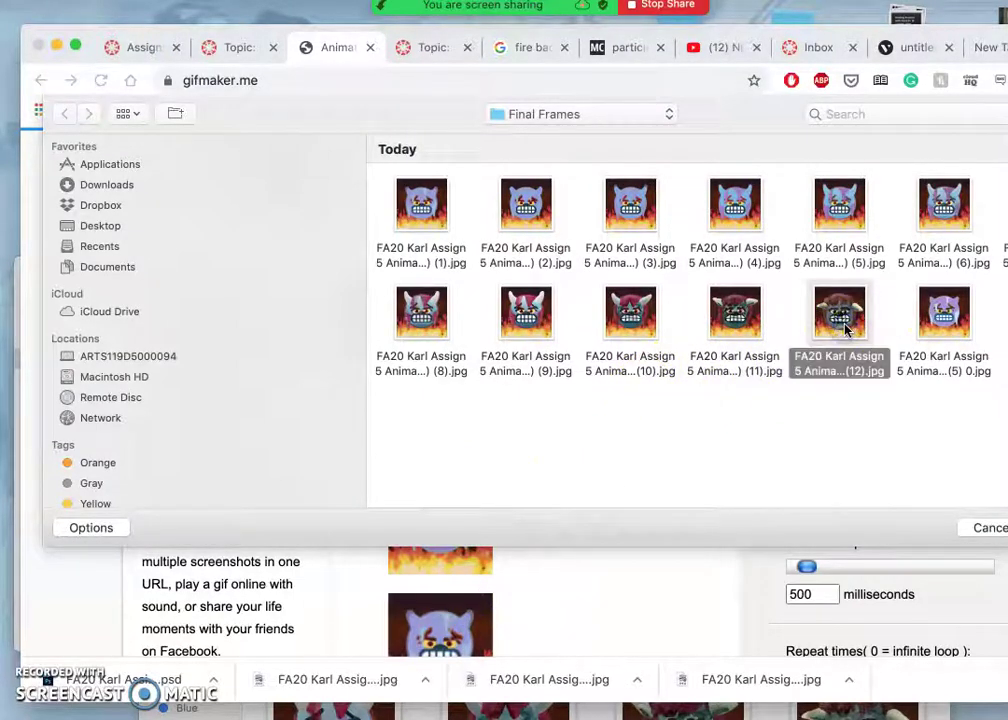
shift+click(748, 316)
shift+click(643, 316)
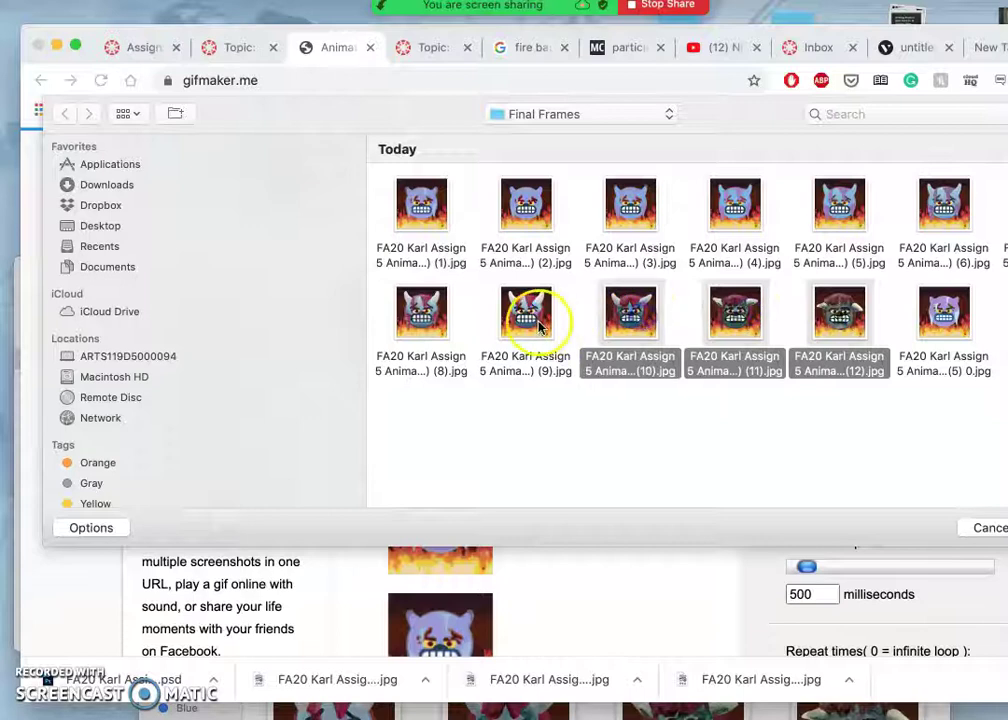
shift+click(530, 318)
shift+click(425, 330)
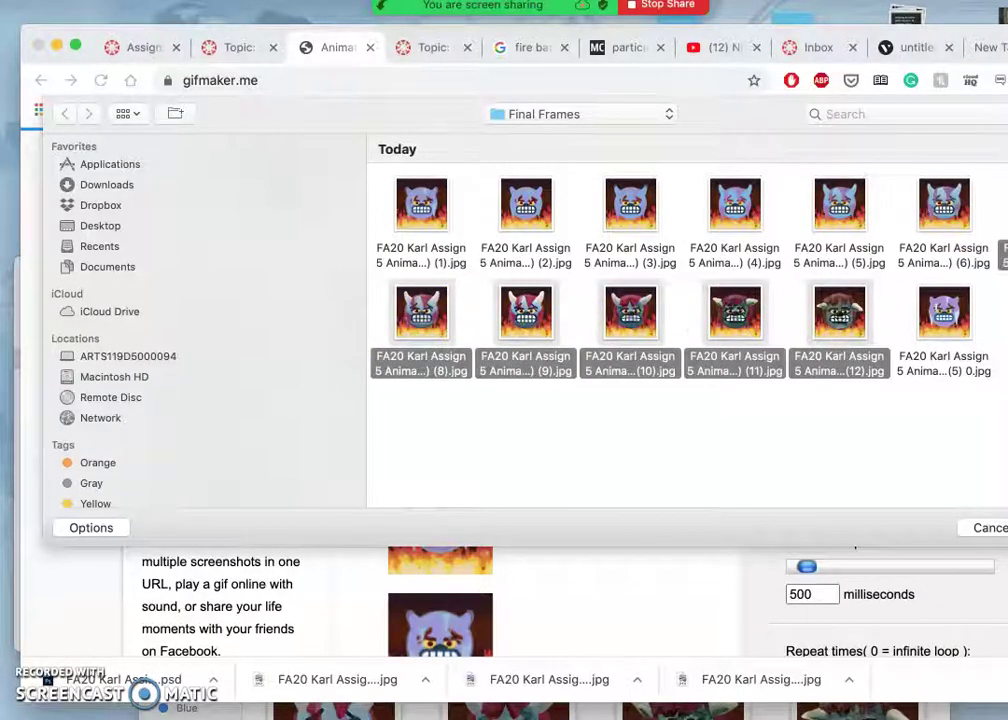
shift+click(940, 200)
shift+click(835, 205)
shift+click(740, 205)
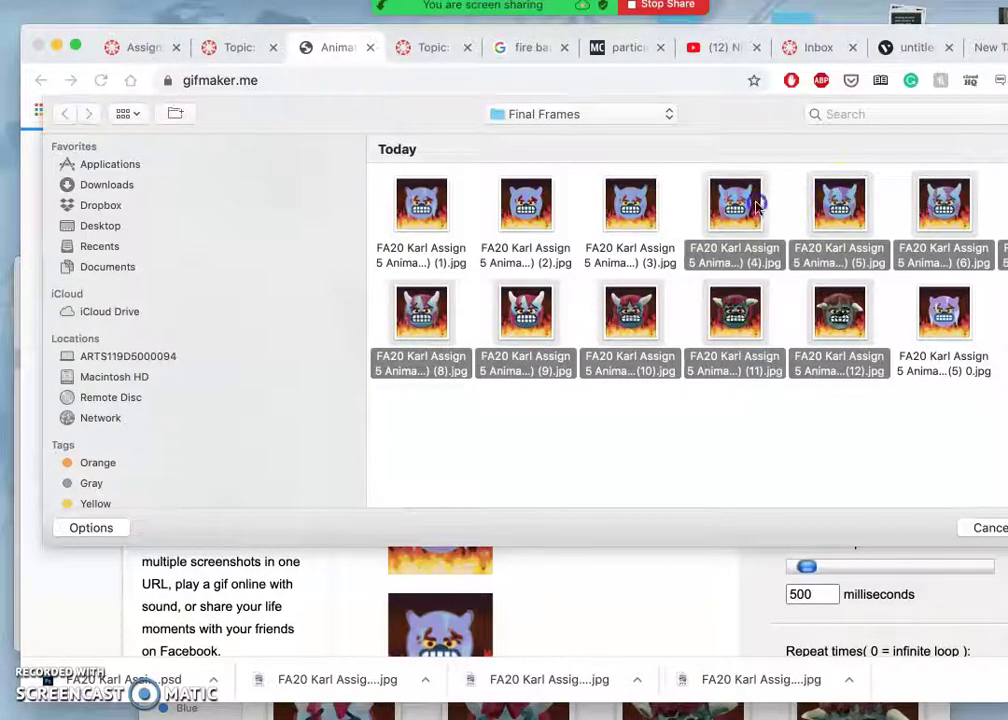
shift+click(640, 205)
shift+click(551, 212)
shift+click(420, 205)
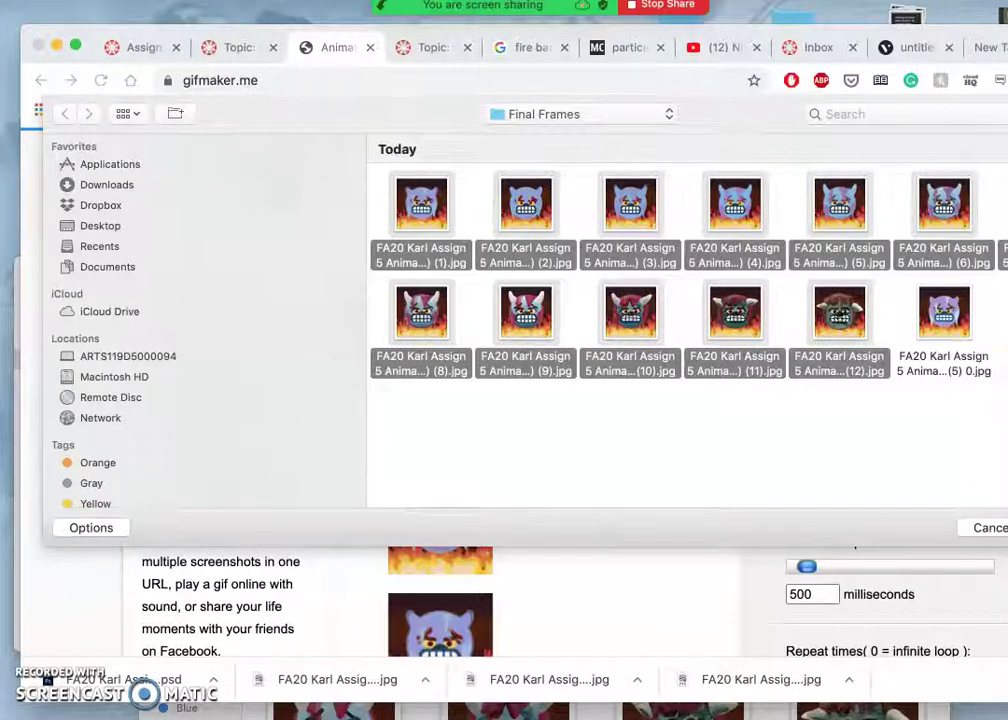
key(Return)
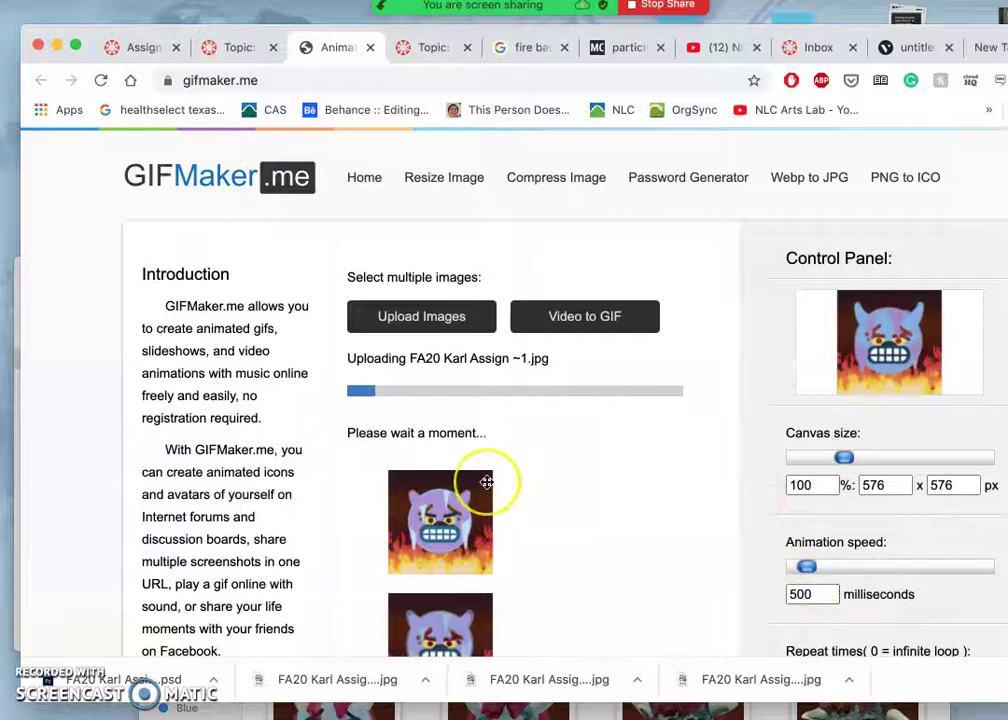
Let the upload finish and scroll through the thumbnails, confirming 25 images are listed
scroll(486, 482, down, 5)
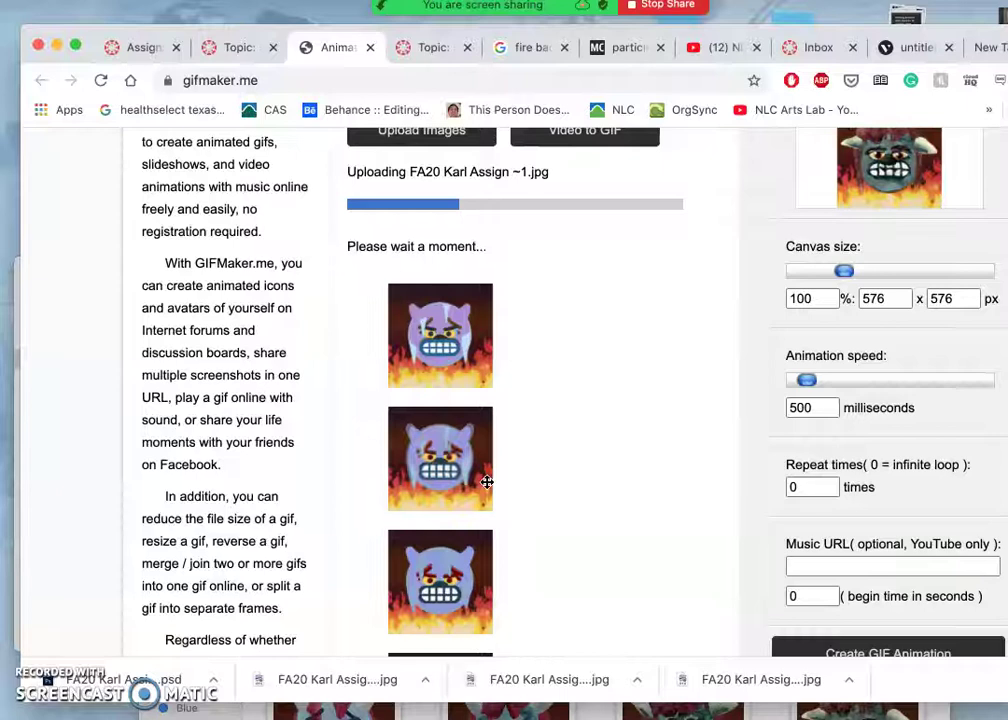
click(461, 377)
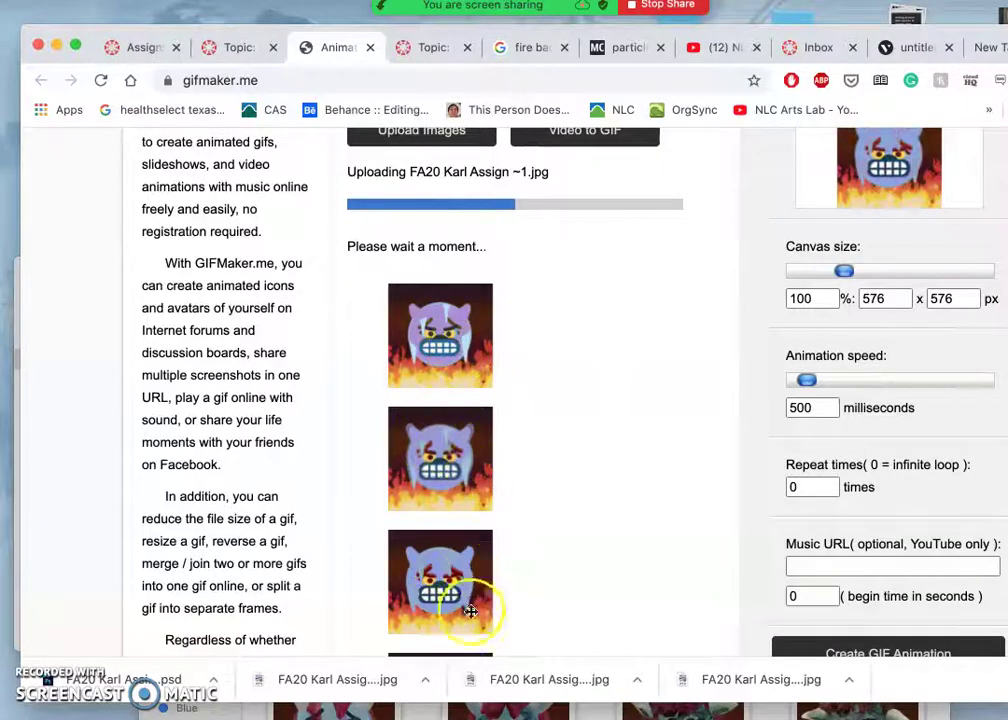
scroll(489, 582, down, 1)
scroll(489, 582, up, 5)
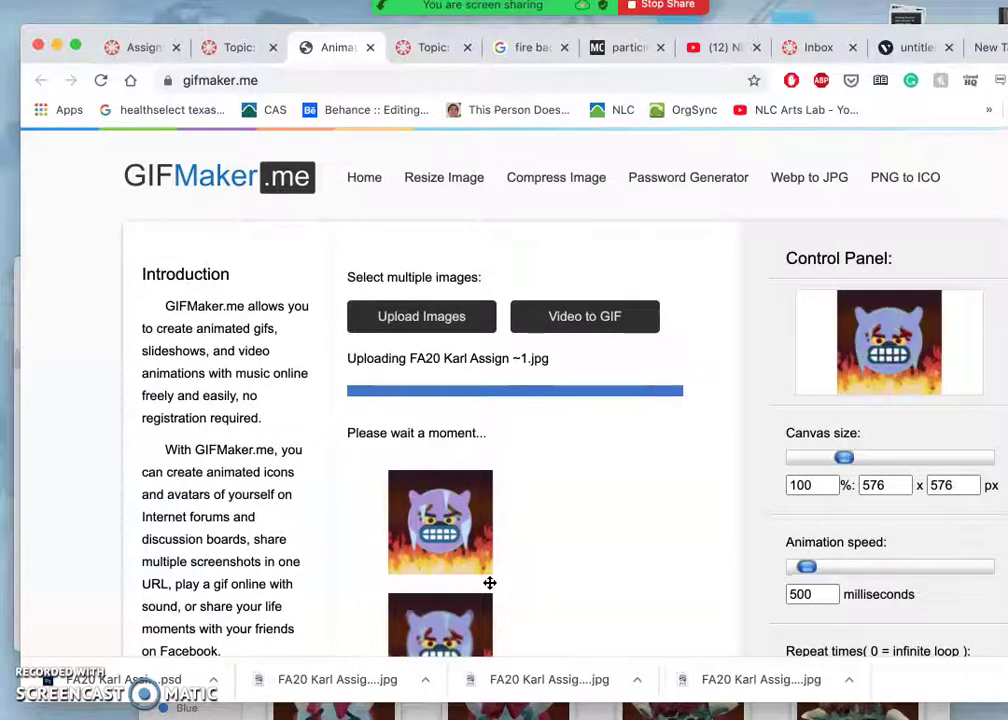
click(464, 545)
scroll(464, 545, down, 15)
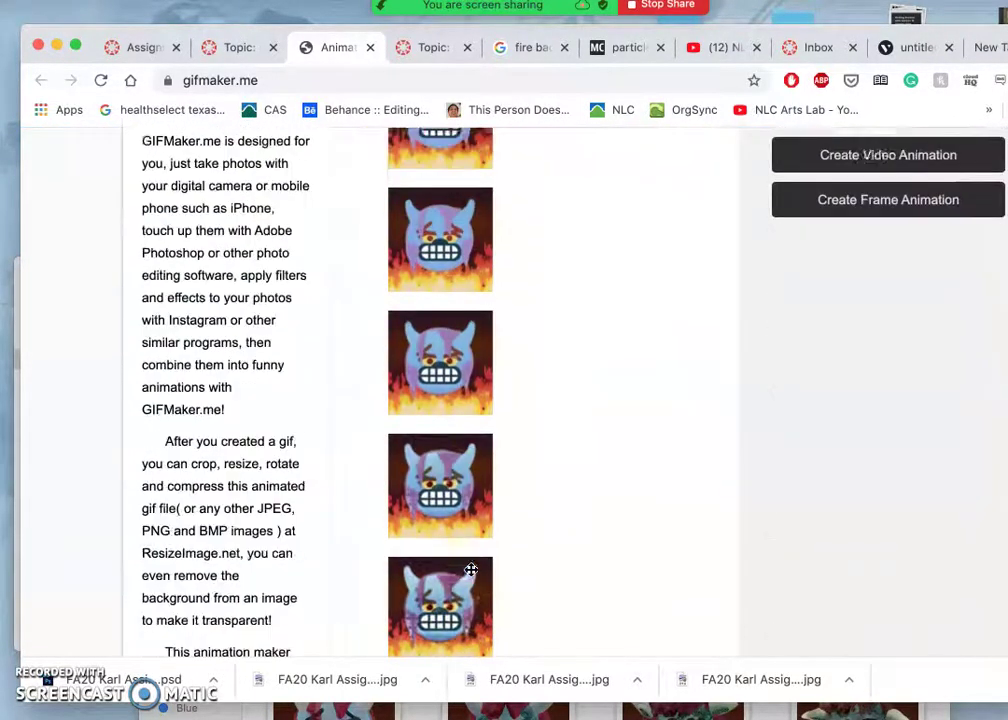
scroll(471, 569, down, 10)
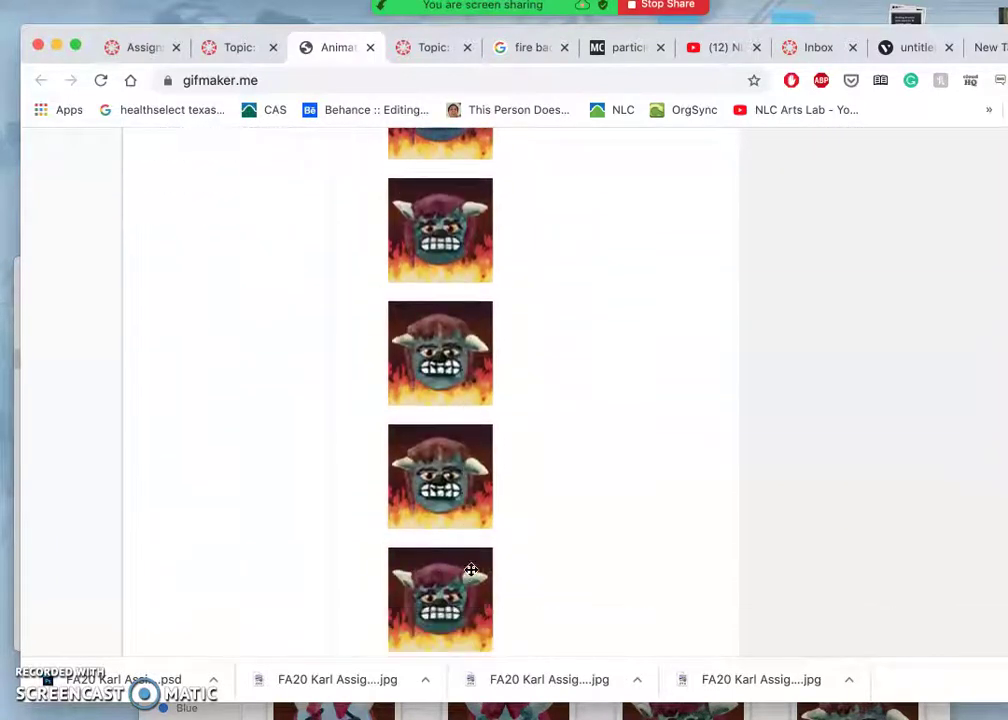
click(463, 380)
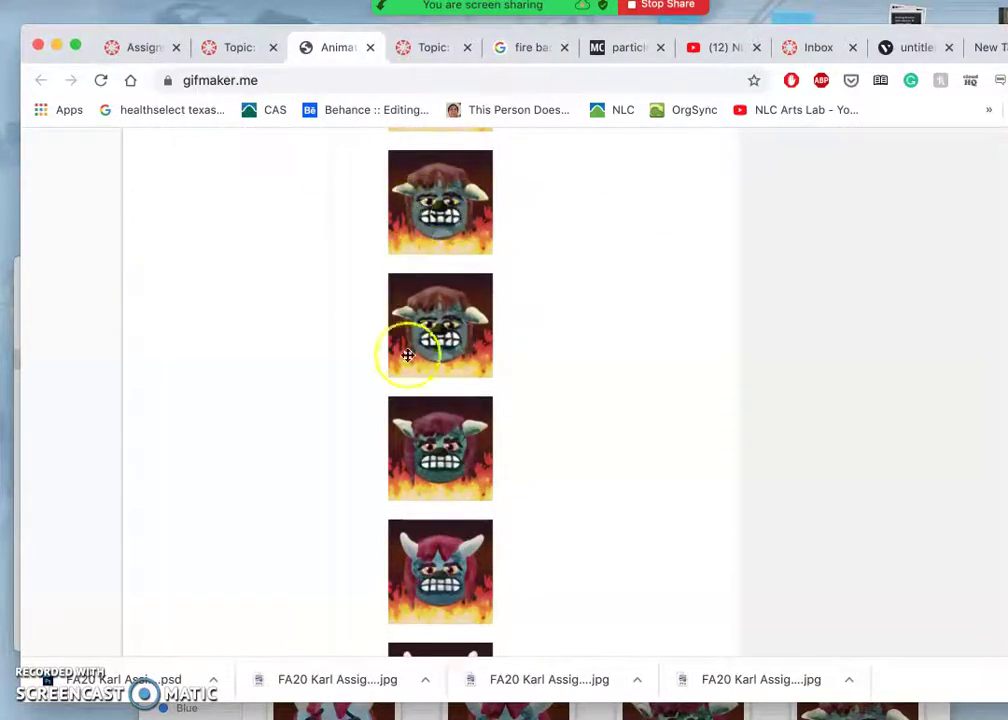
drag(447, 225, 450, 322)
scroll(450, 322, down, 10)
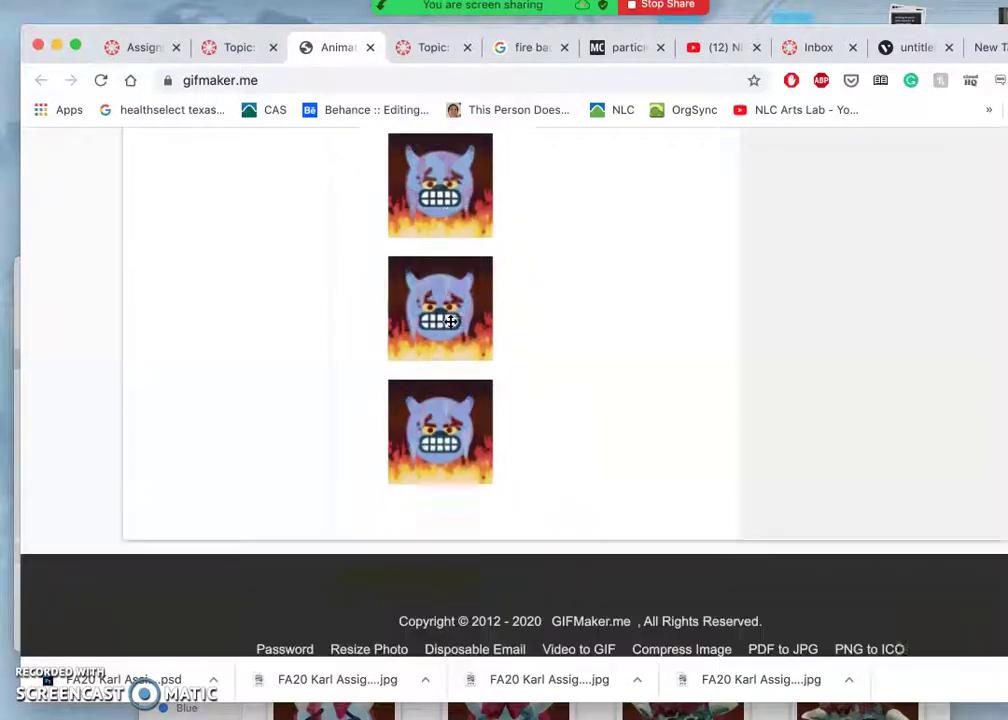
scroll(450, 322, up, 10)
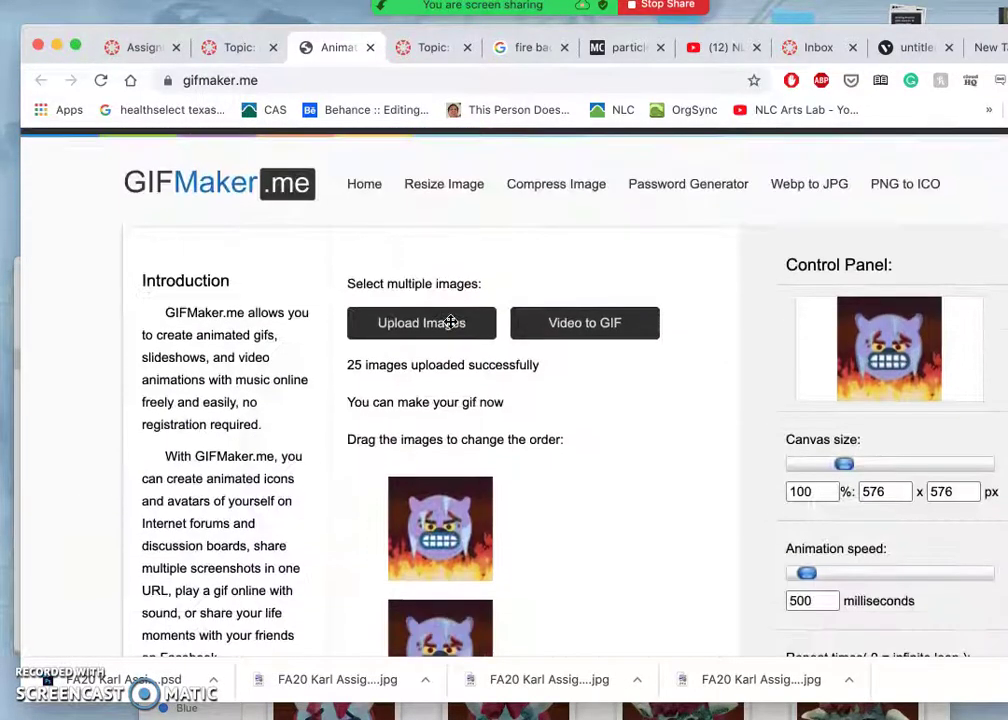
Upload the remaining frame from Final Frames, making 26 images
click(443, 316)
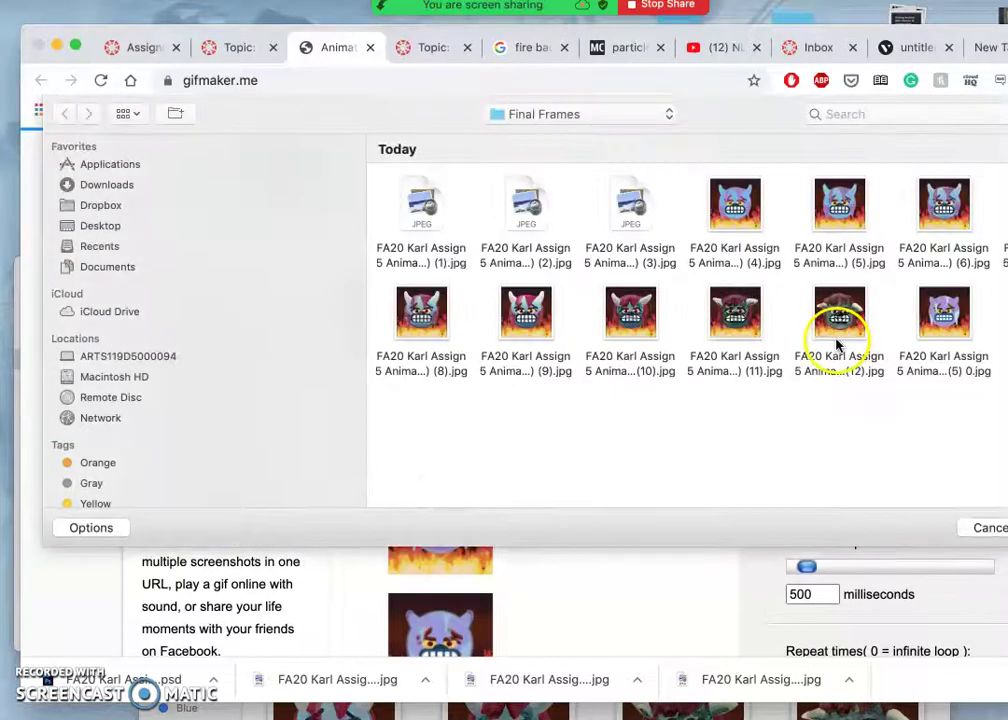
click(941, 313)
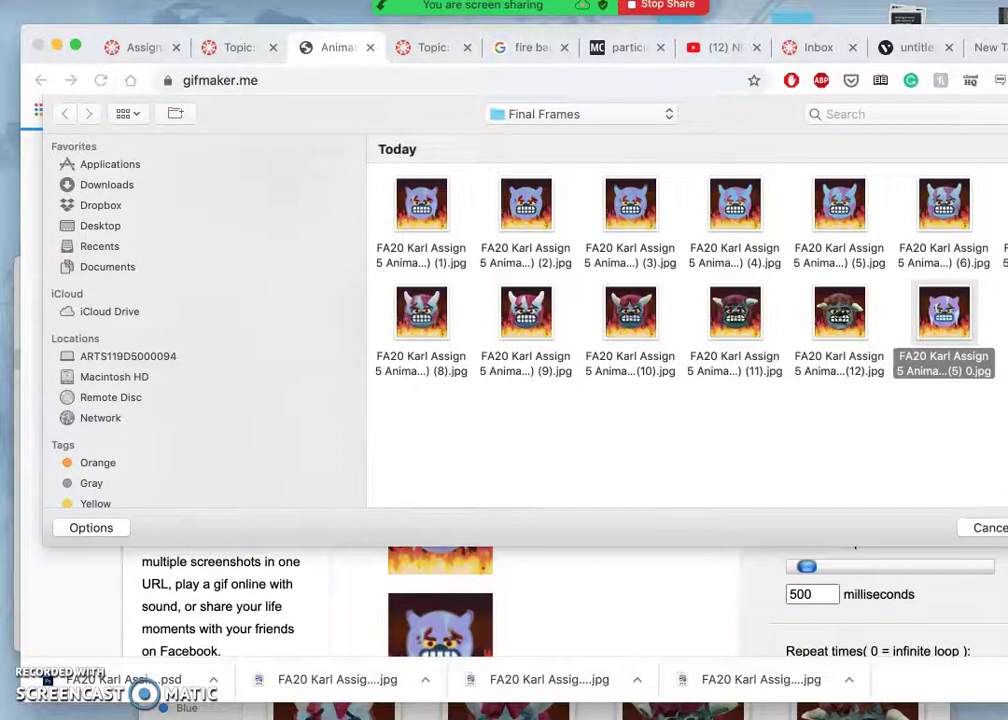
click(992, 524)
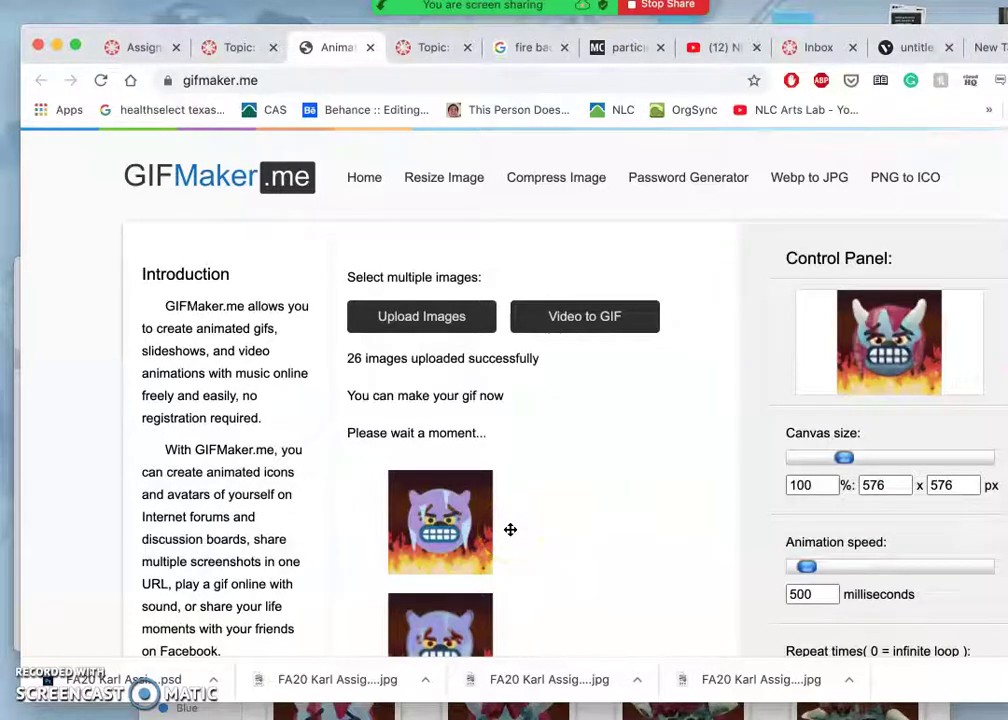
Set the Animation speed slider to 350 milliseconds instead of 500
click(657, 563)
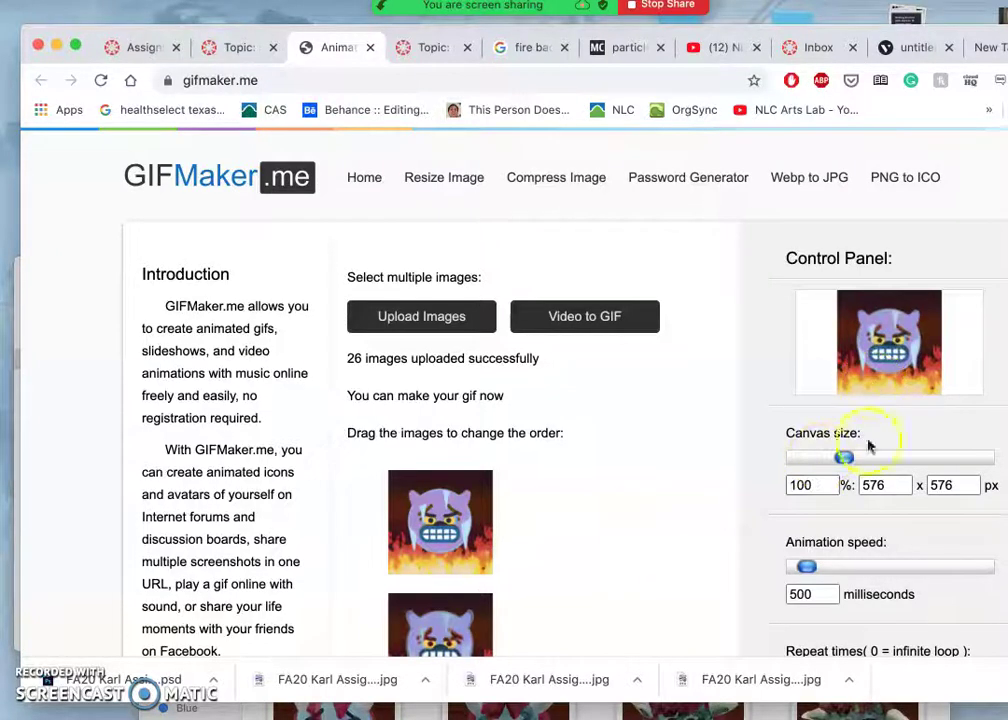
click(810, 567)
drag(810, 567, 805, 569)
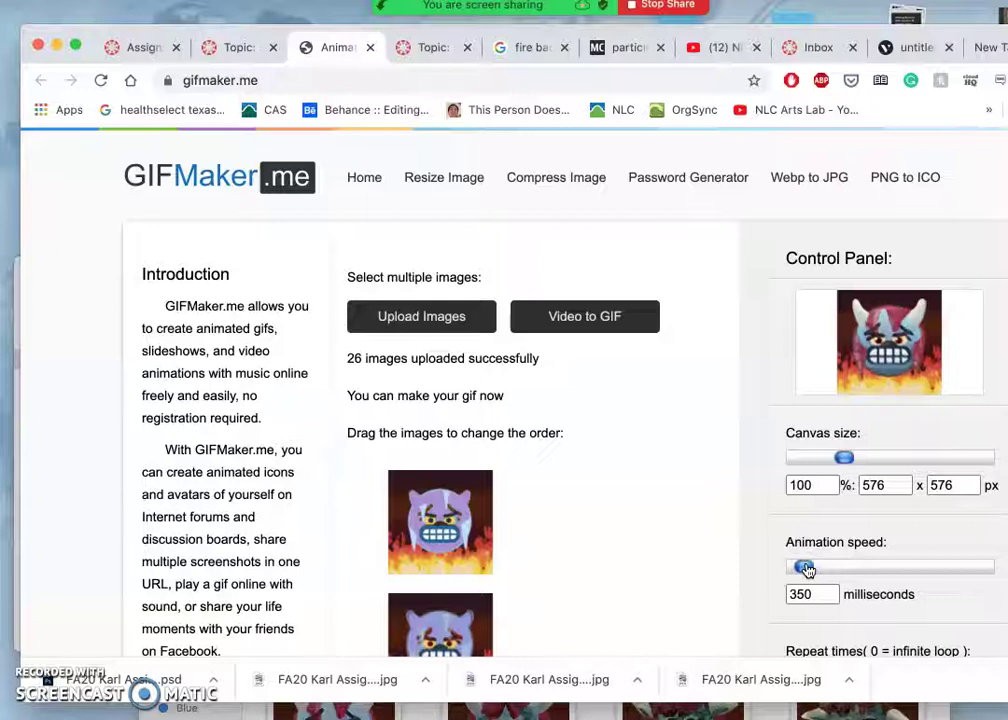
Lower the Animation speed slider from 350 to 300 milliseconds per frame
drag(808, 567, 806, 569)
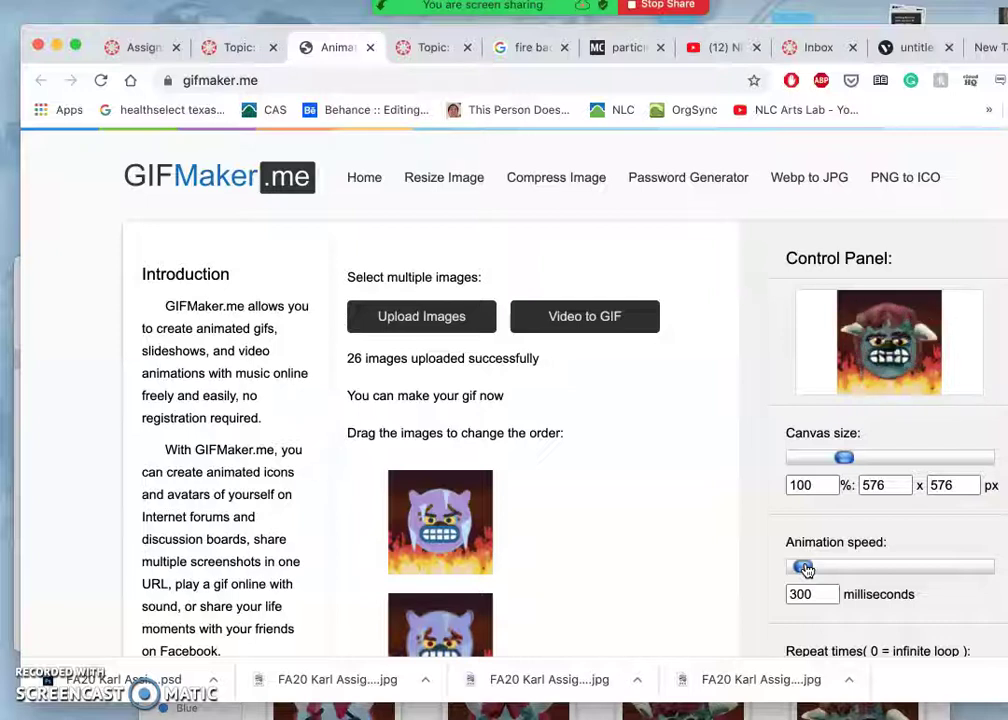
scroll(882, 535, down, 5)
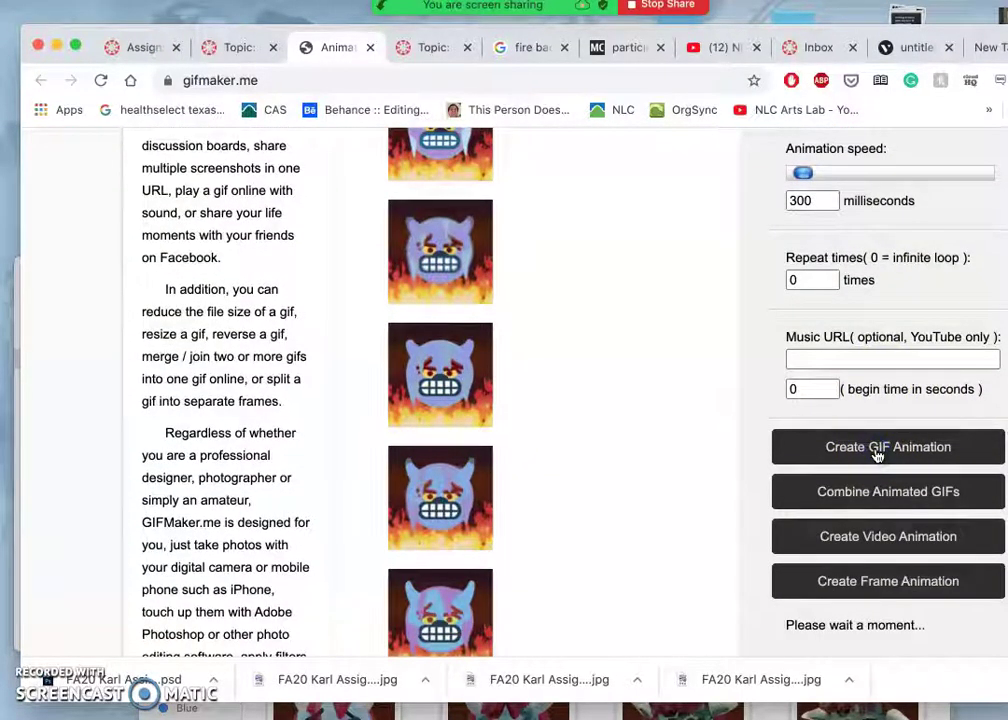
Build the GIF animation from the uploaded demon frames
click(870, 450)
scroll(880, 558, down, 1)
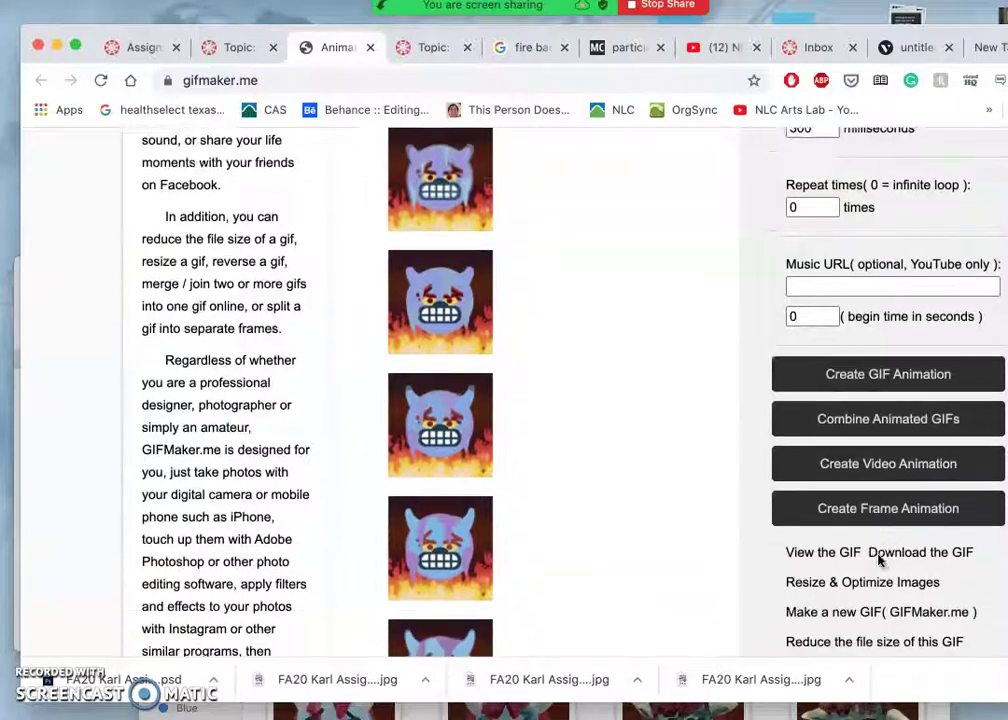
scroll(862, 569, up, 3)
click(885, 428)
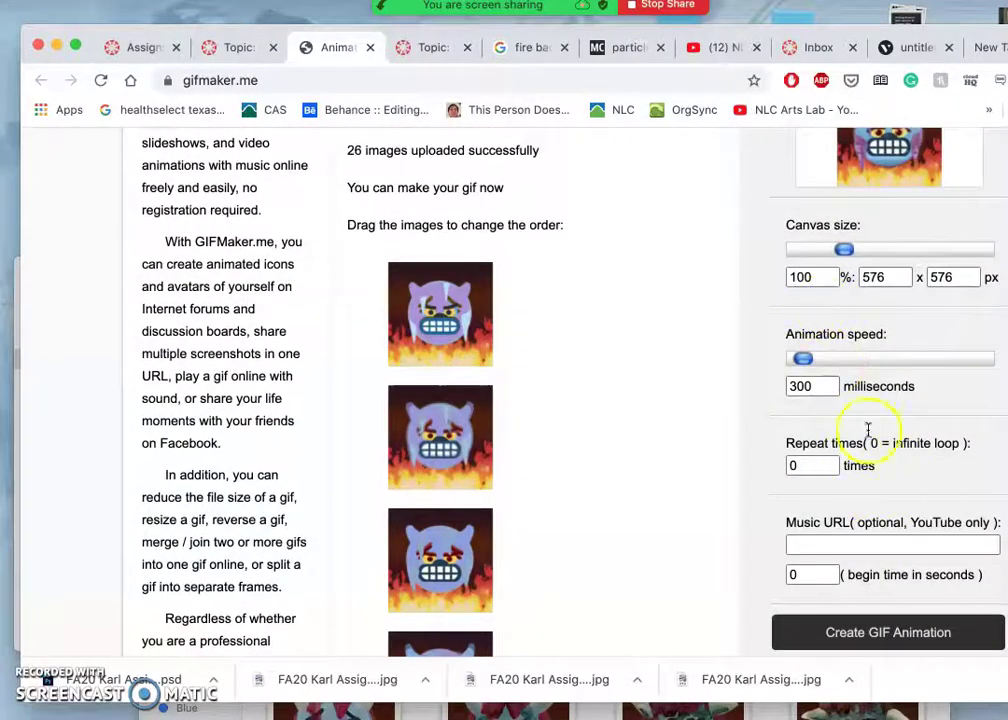
Download the finished 26-frame demon GIF
scroll(876, 410, up, 3)
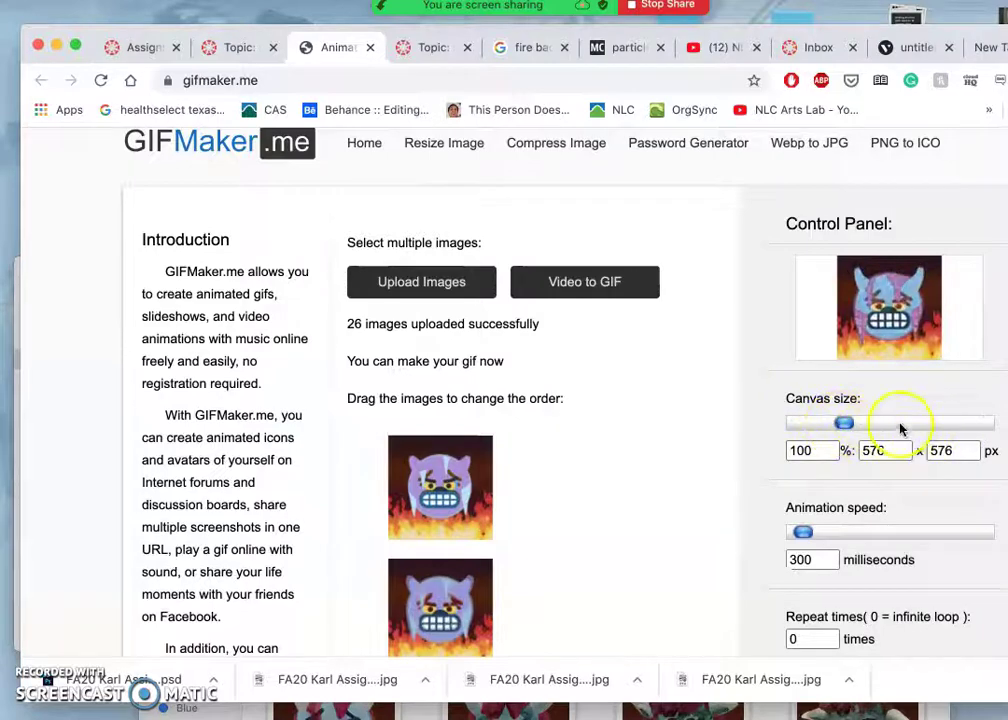
scroll(848, 475, down, 6)
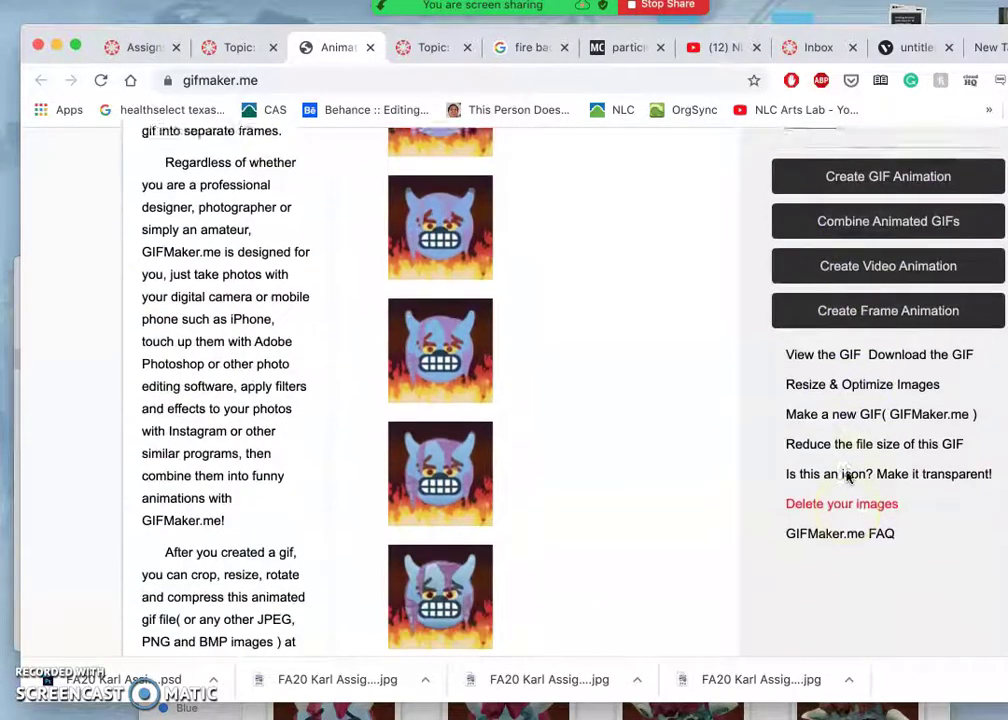
scroll(846, 475, up, 5)
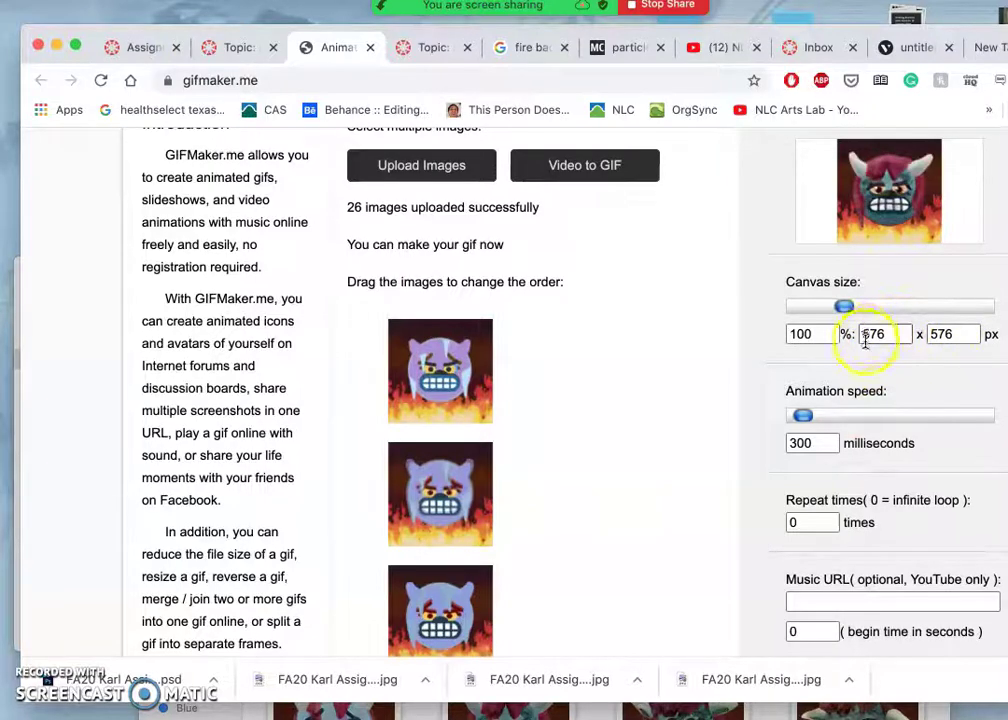
scroll(836, 383, down, 8)
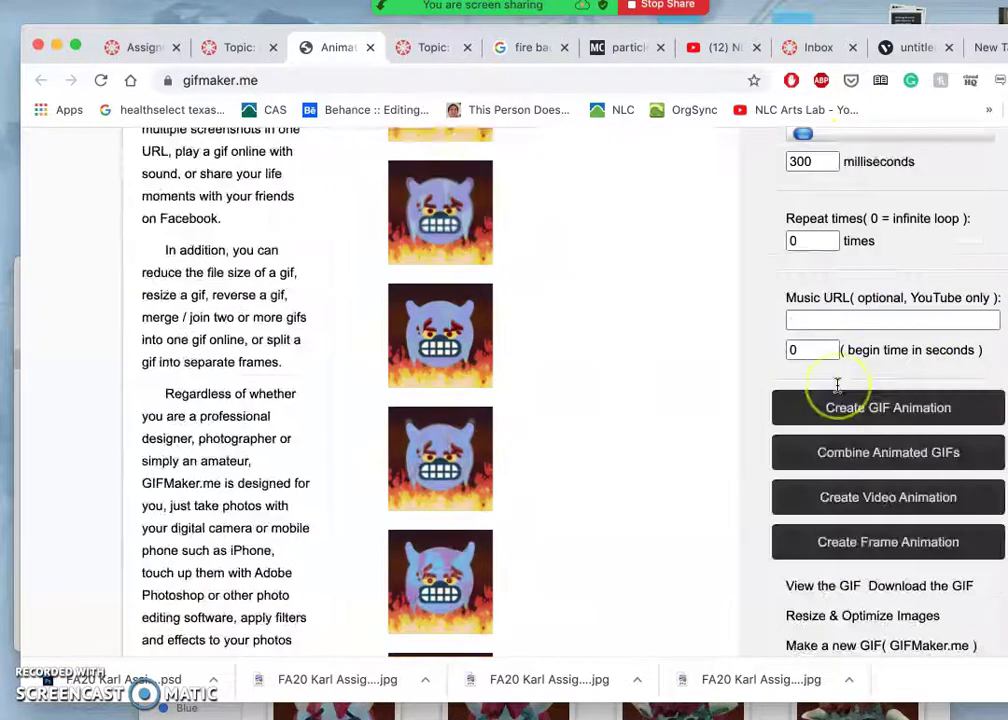
scroll(837, 386, up, 3)
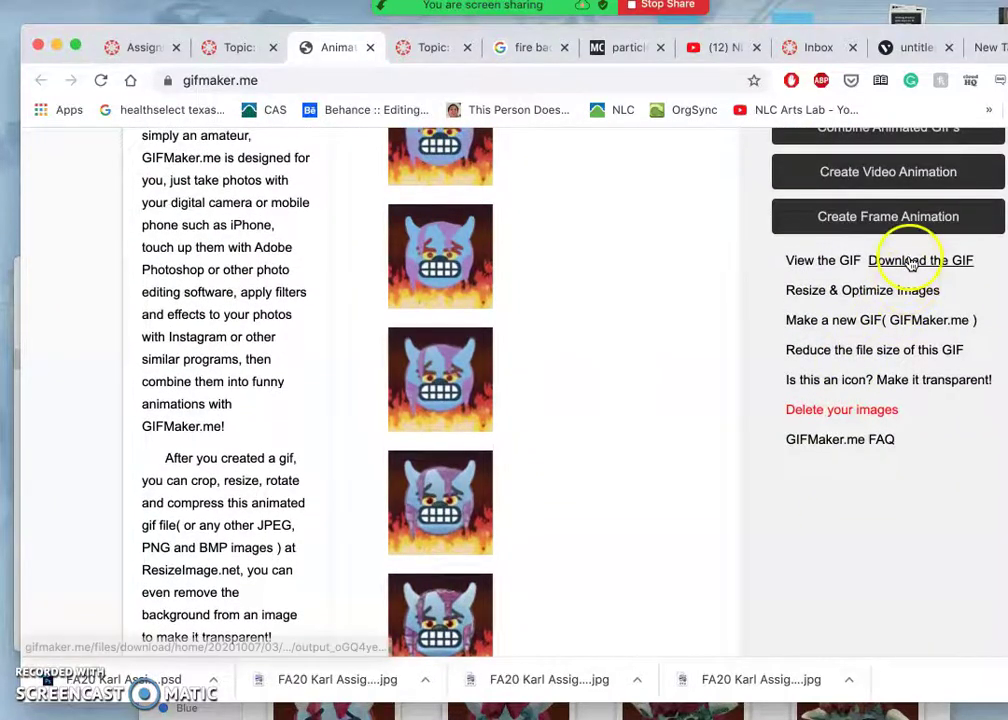
click(910, 260)
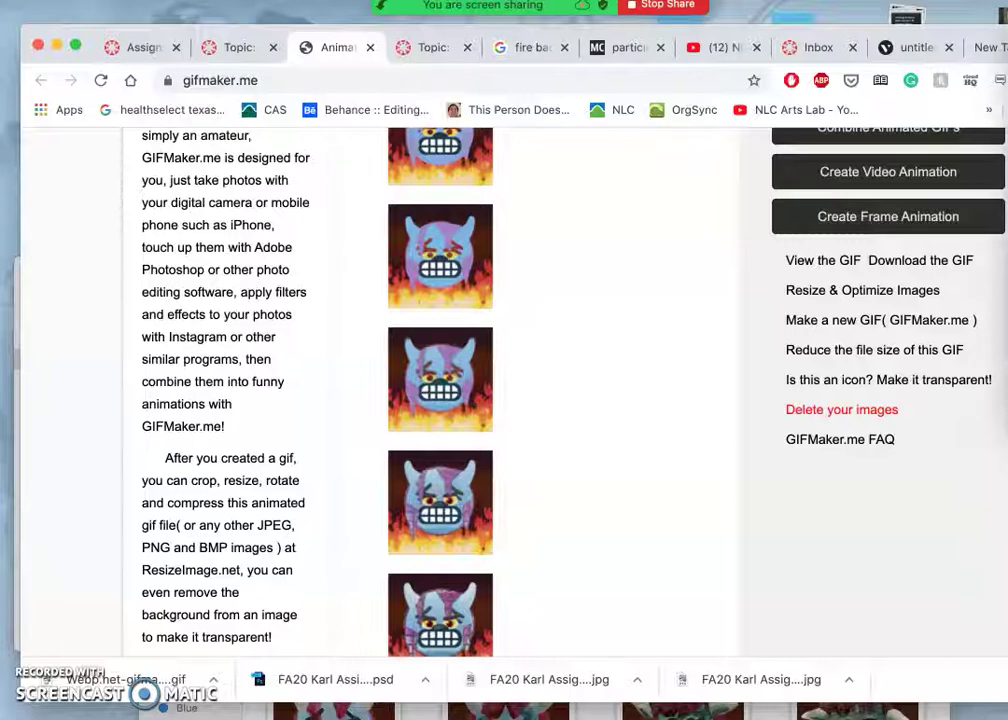
scroll(866, 318, up, 10)
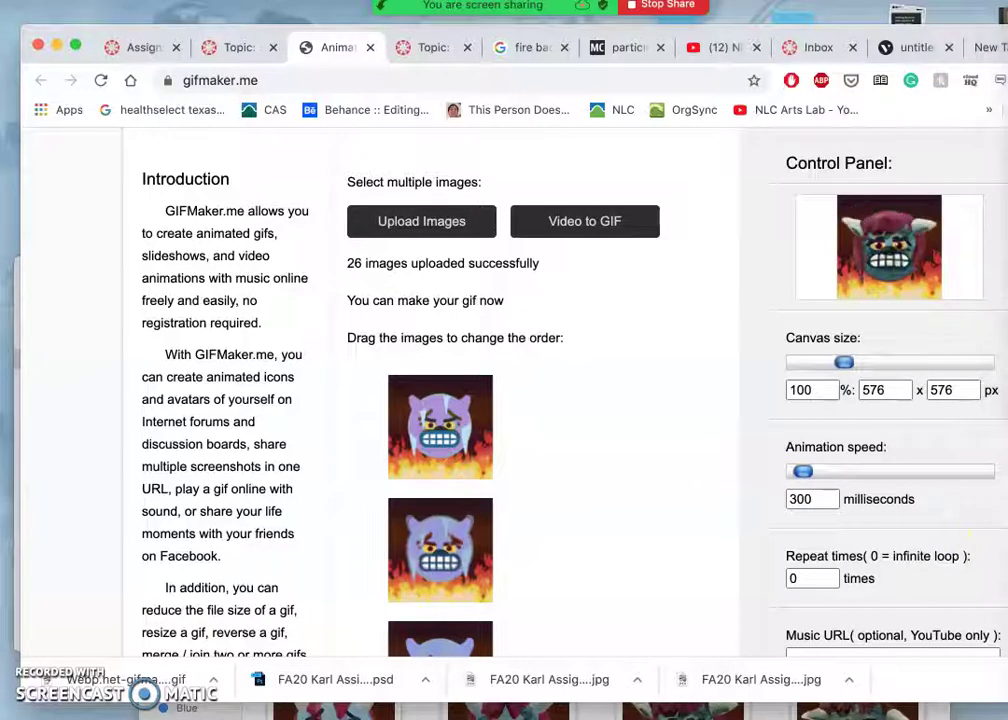
Change the animation speed to 333 ms, rebuild the GIF and download it
double_click(795, 499)
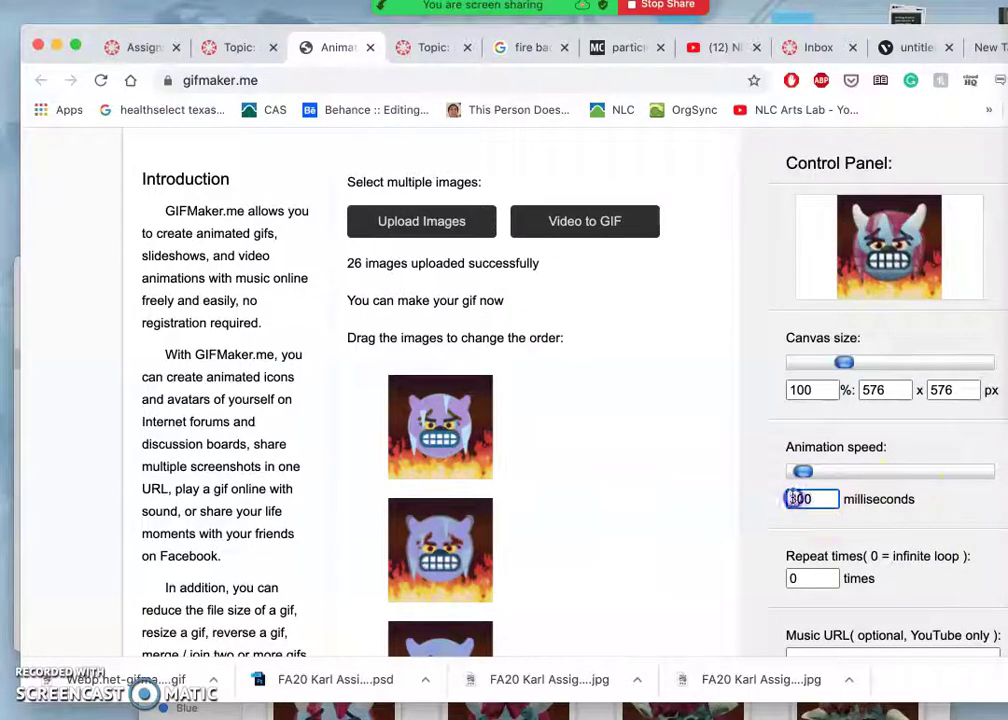
text(333)
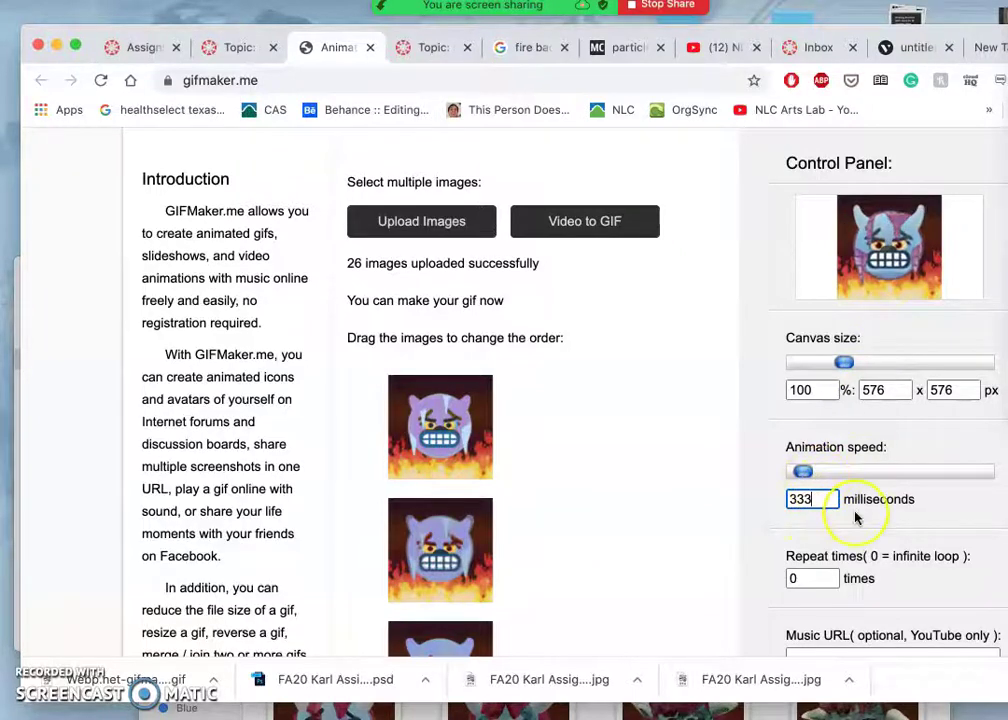
scroll(855, 515, down, 5)
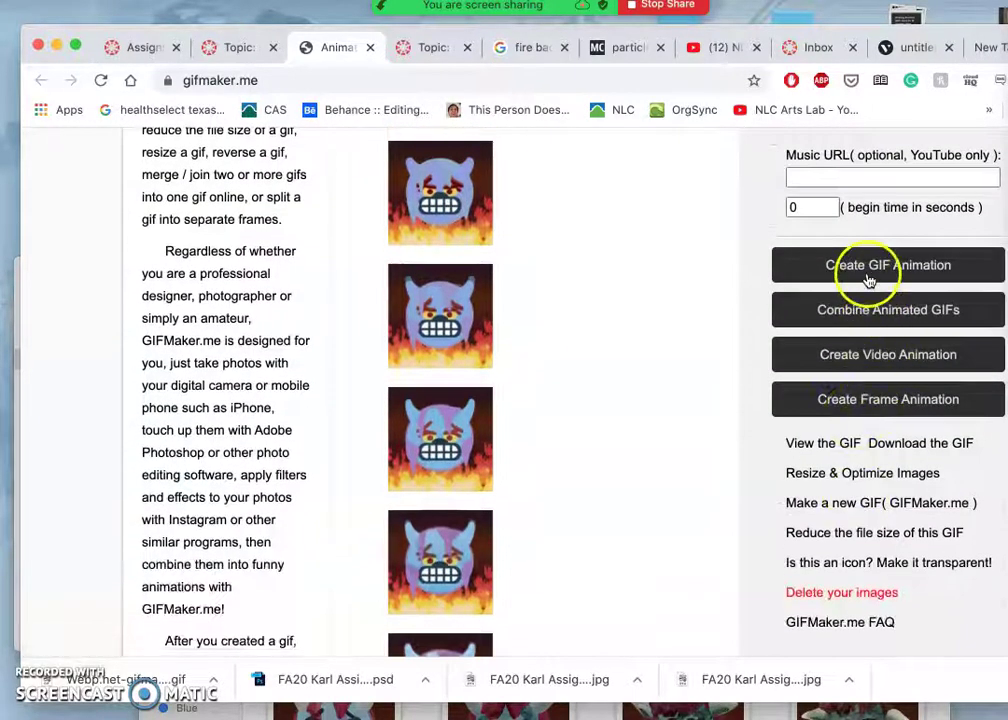
click(868, 278)
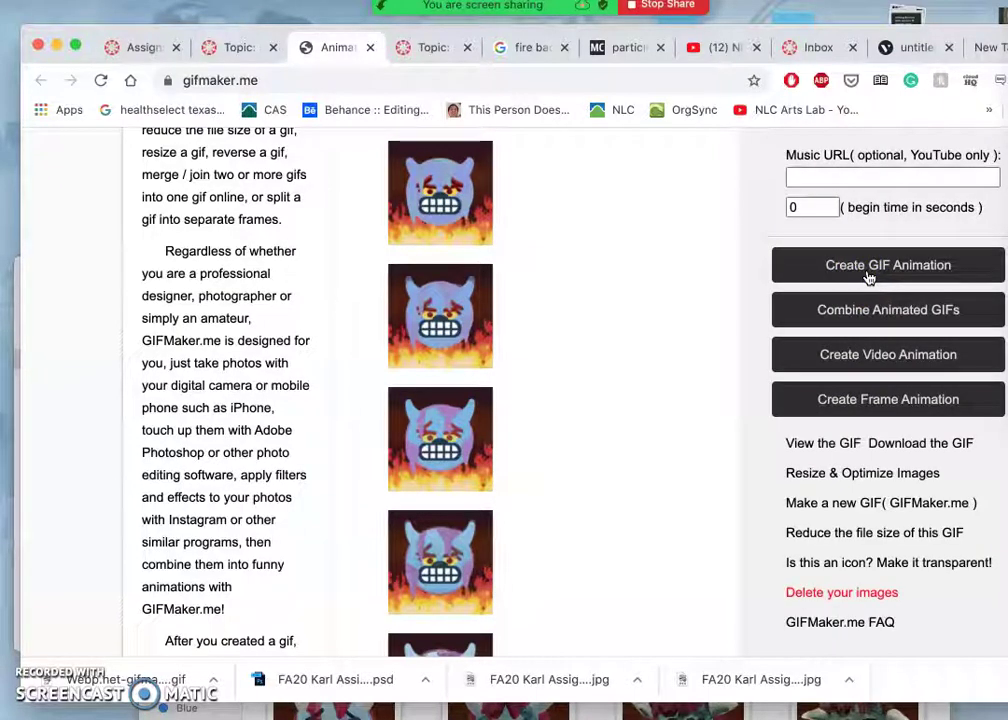
click(902, 444)
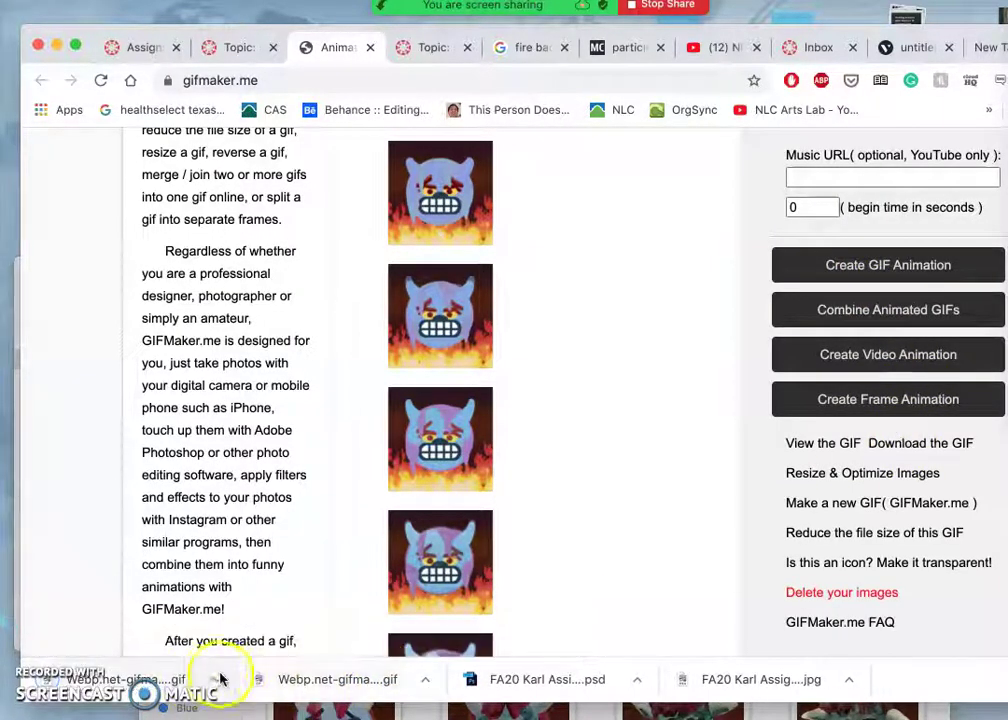
Move the downloaded GIF into the Final Frames folder
drag(310, 668, 588, 708)
click(590, 711)
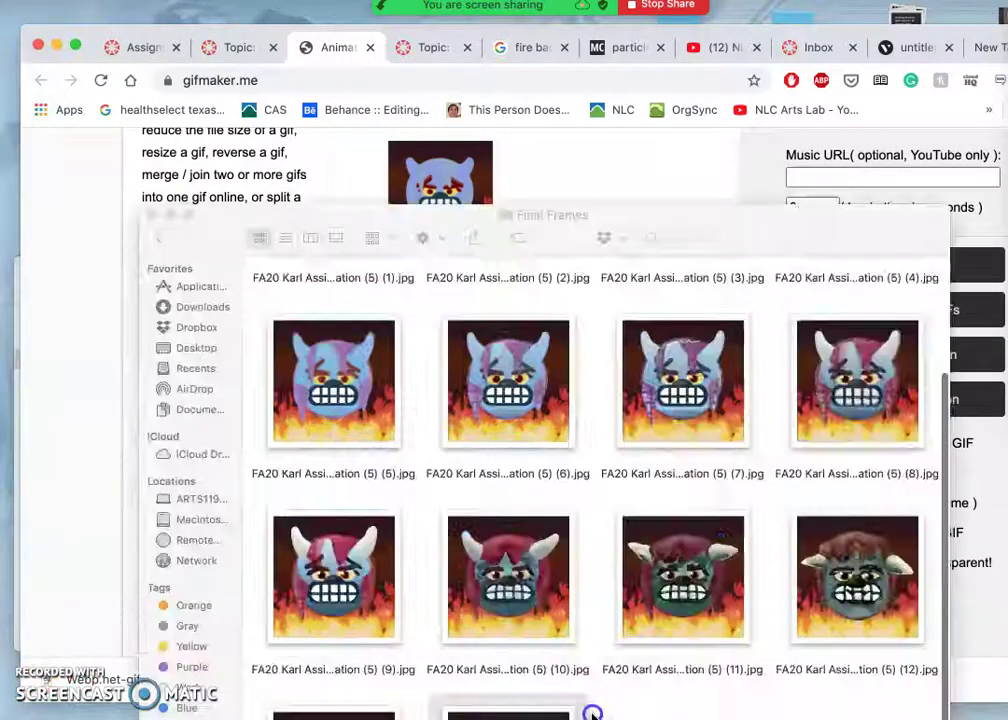
drag(569, 238, 560, 61)
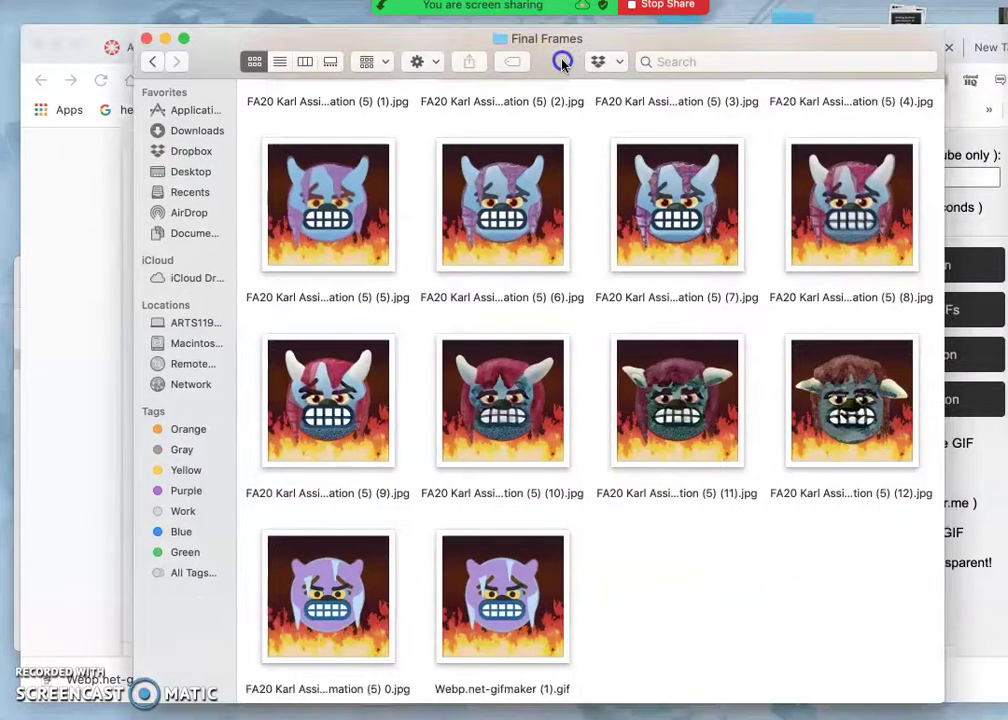
Rename the GIF to the student's name followed by 'Assignment Five Animation'
click(507, 692)
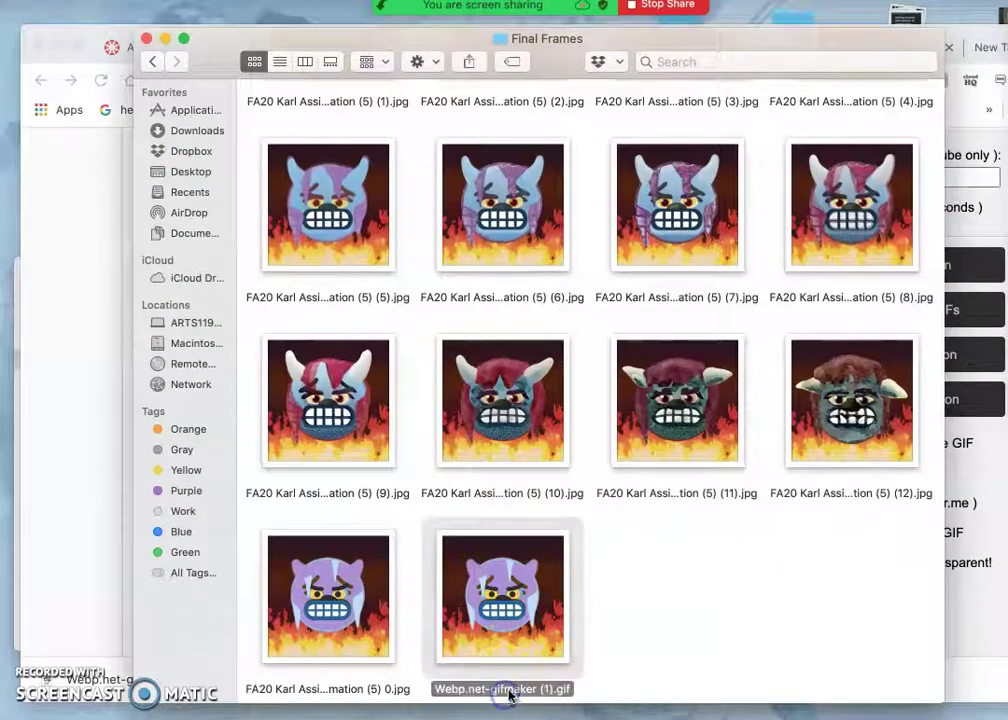
click(524, 690)
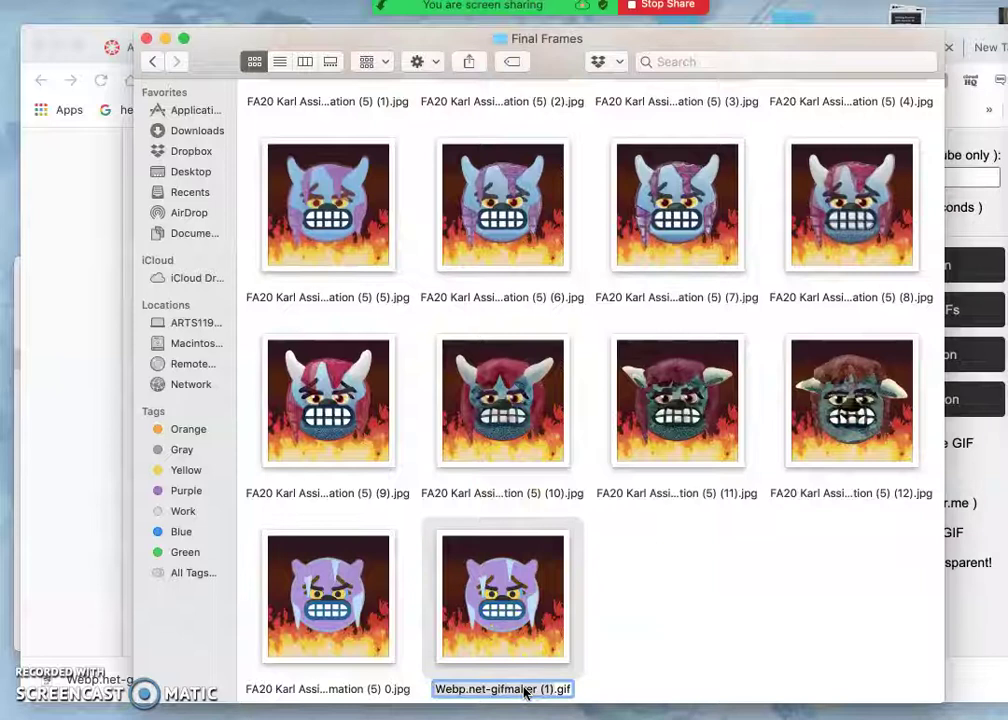
text(Karl Assignment Five Animation)
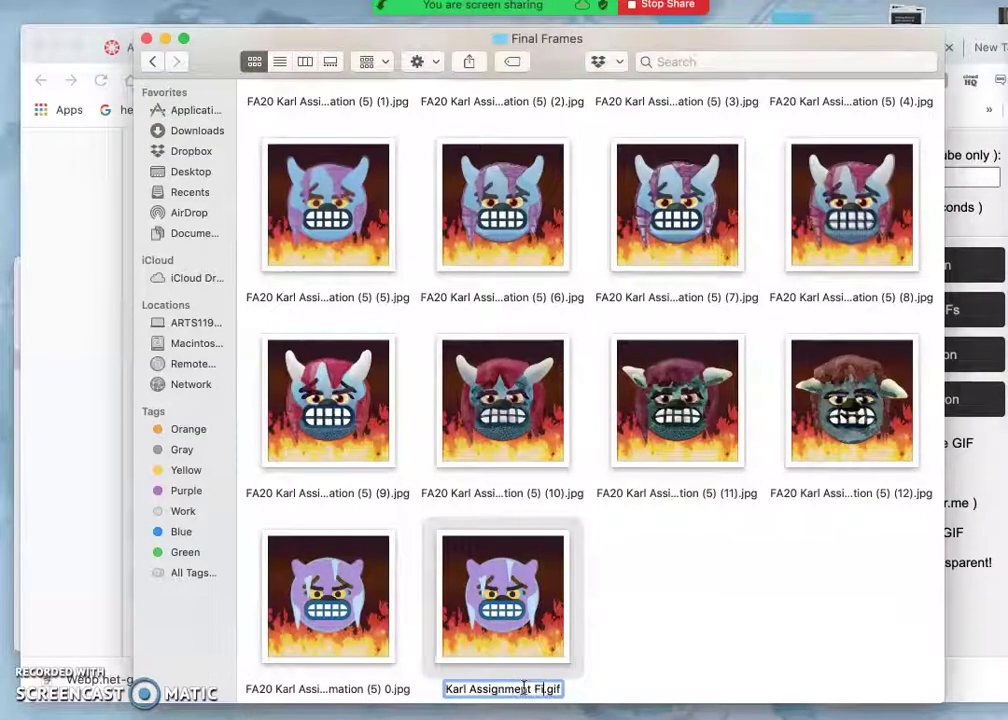
key(Return)
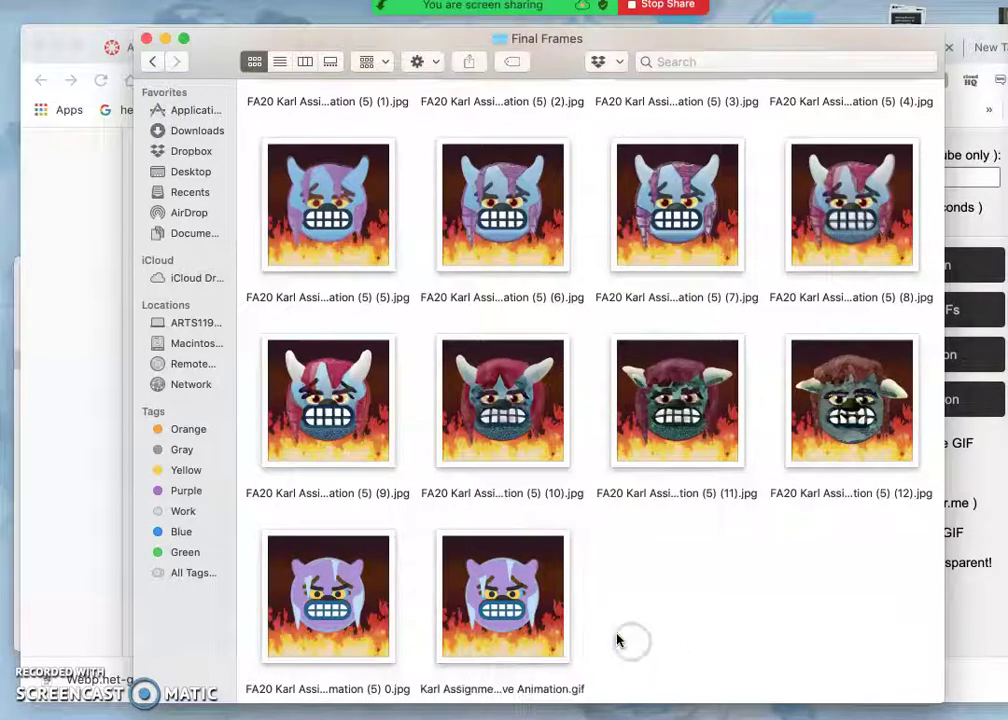
right_click(530, 605)
mouse_move(551, 304)
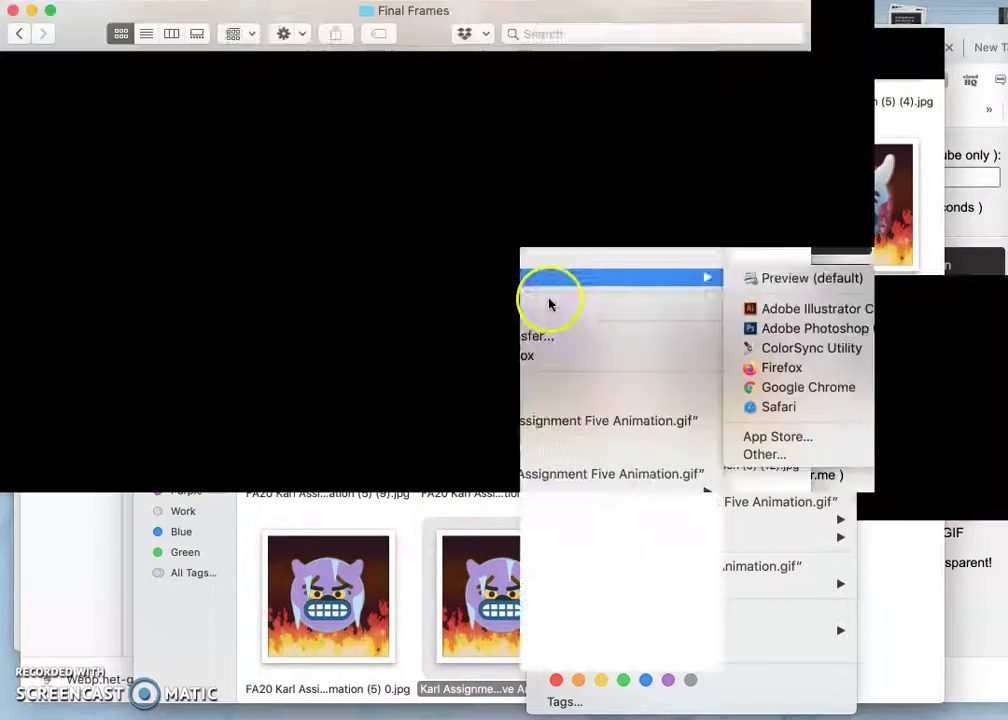
click(940, 433)
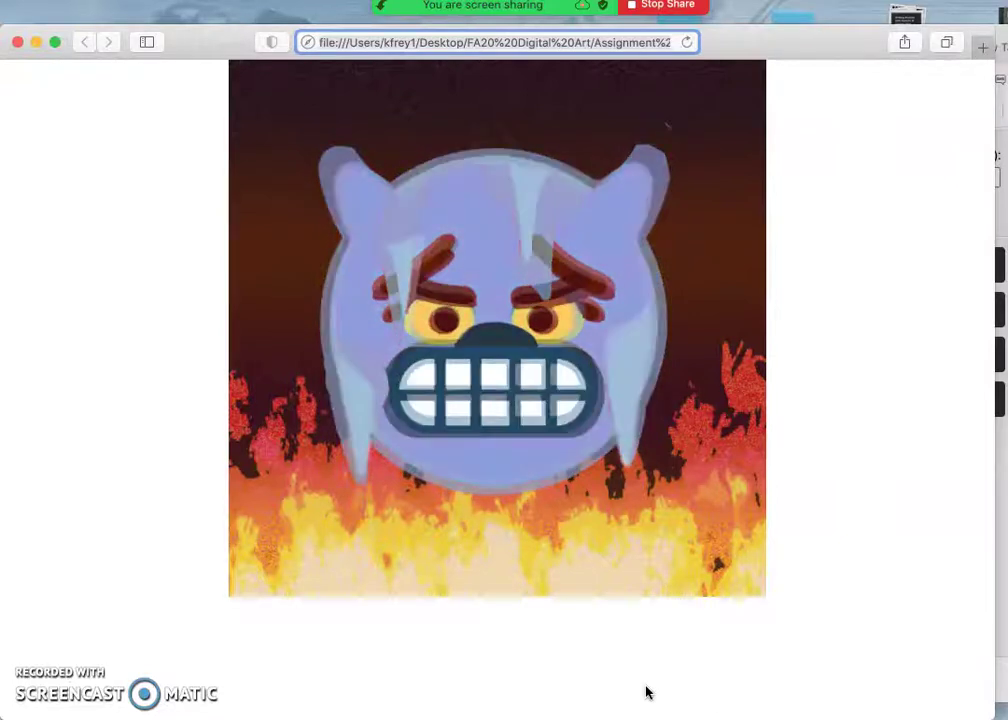
click(18, 43)
click(672, 578)
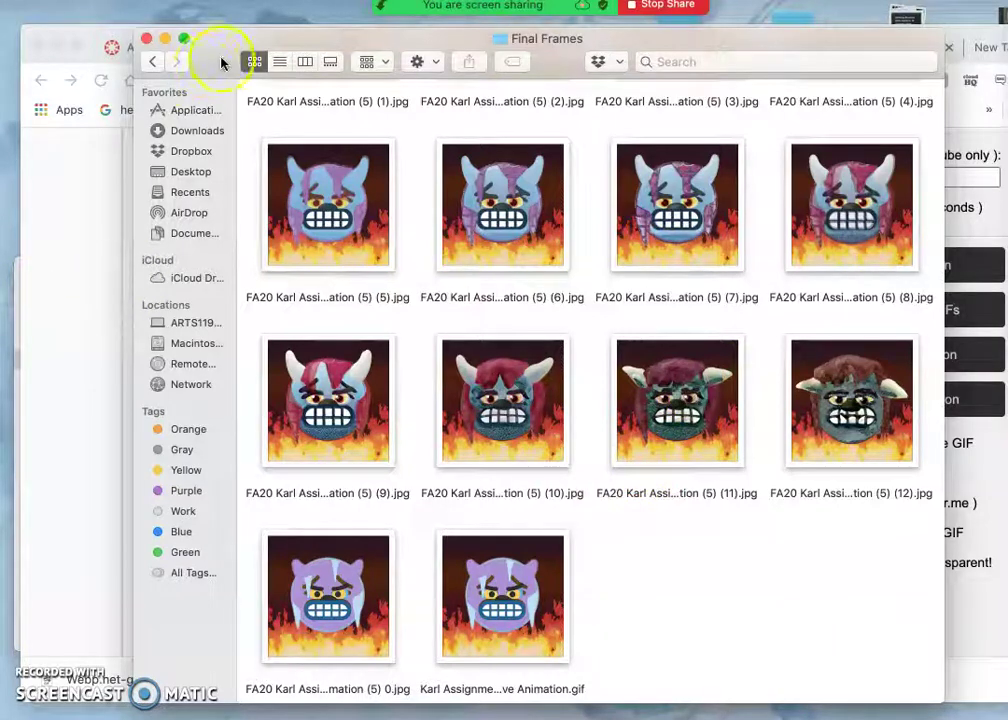
Return to Chrome and open the animation topic's instructor example storyboard and GIF
drag(222, 63, 233, 42)
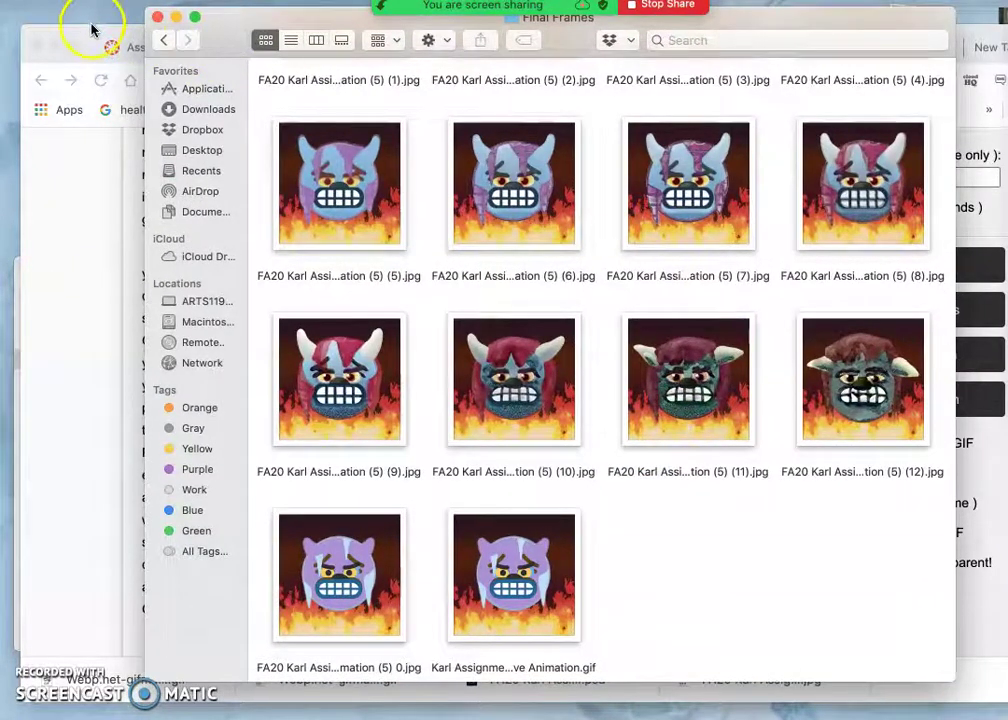
click(91, 30)
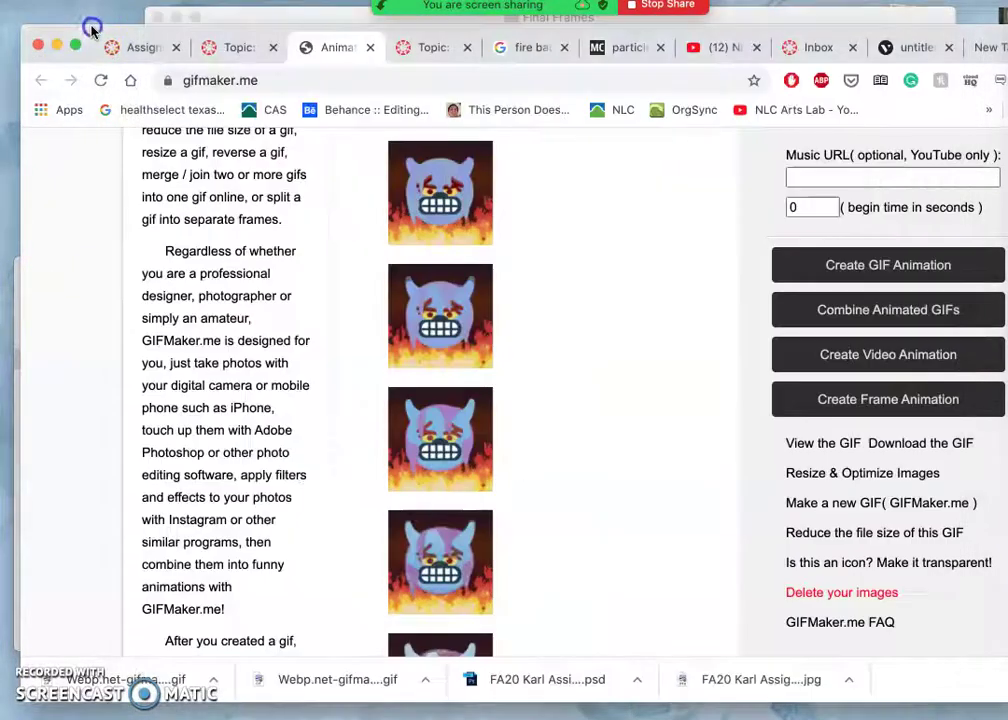
click(433, 60)
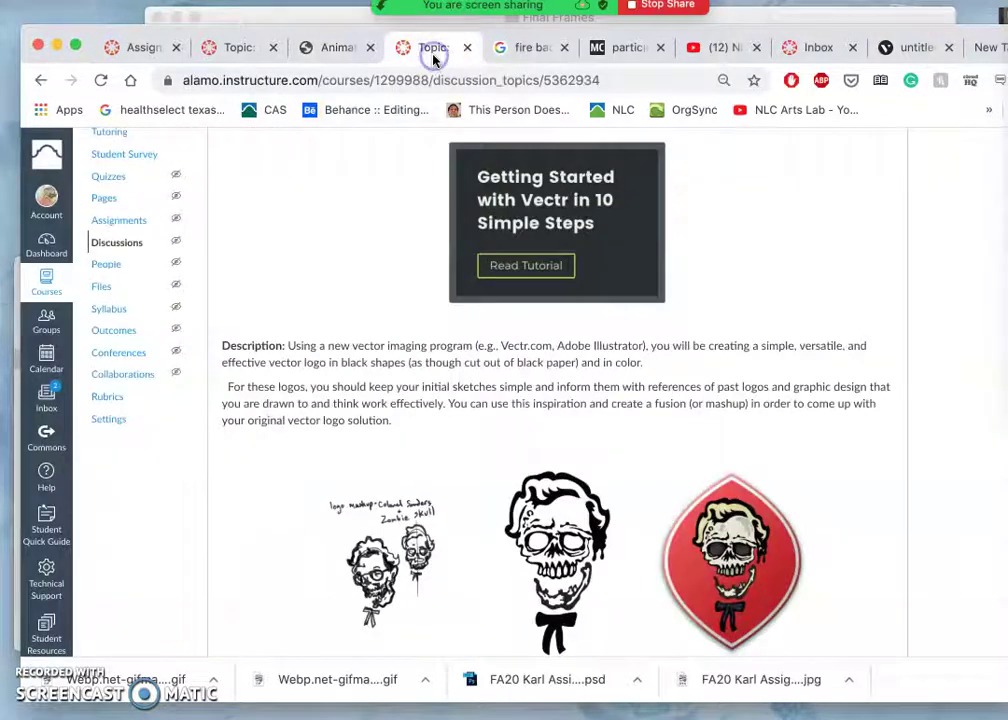
click(243, 47)
scroll(506, 275, down, 10)
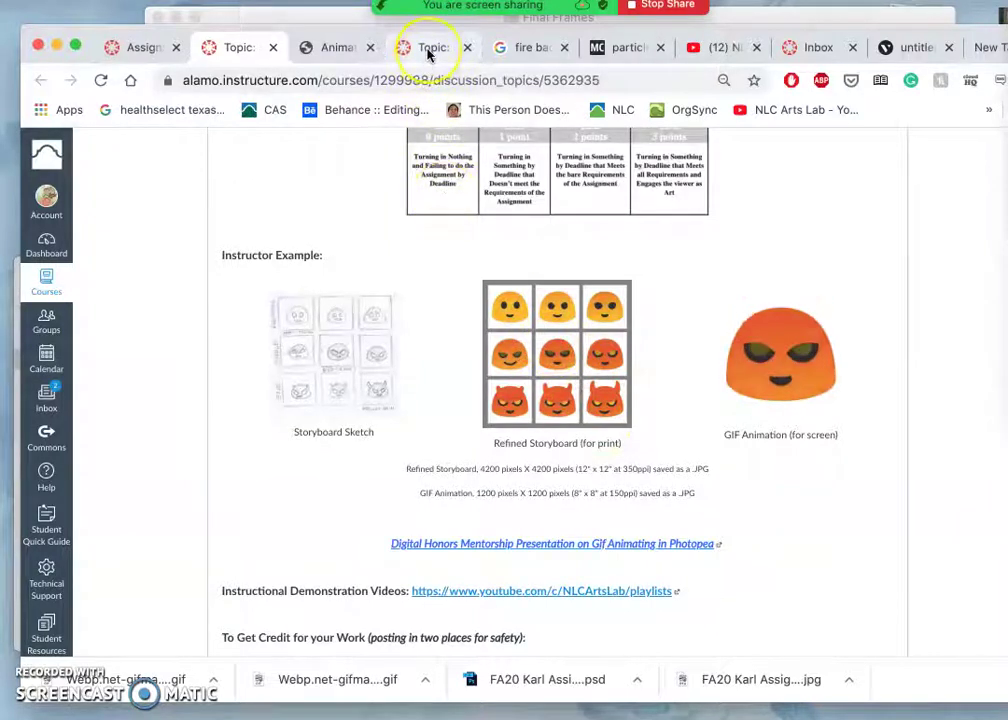
Load photopea.com in the GIF maker's tab, then bring Finder forward
click(346, 49)
click(311, 73)
text(pho)
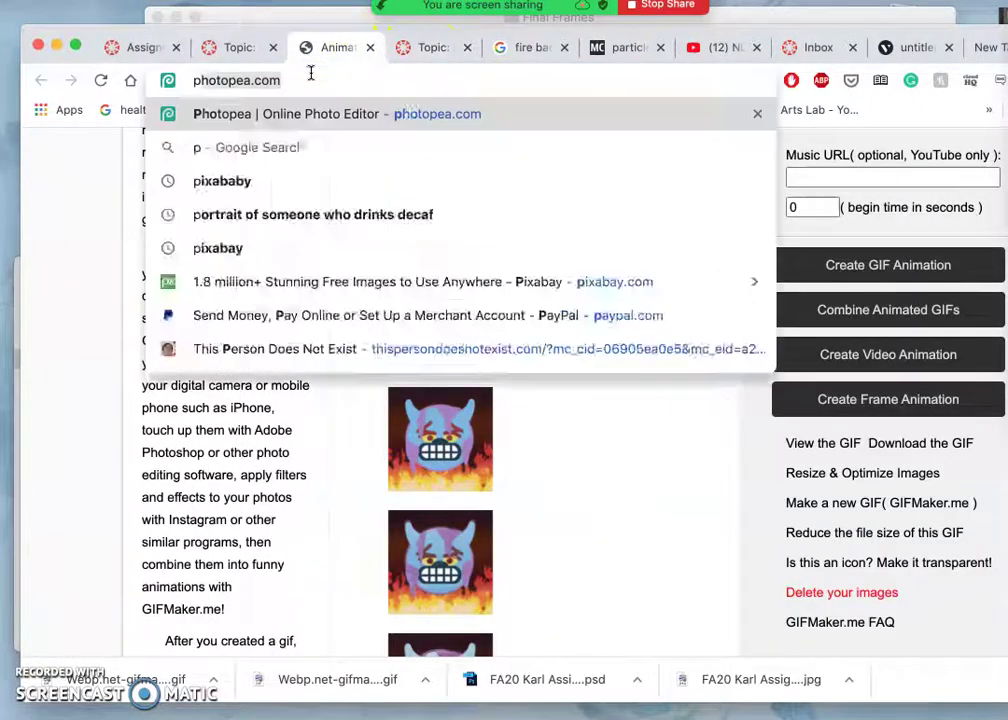
text(to)
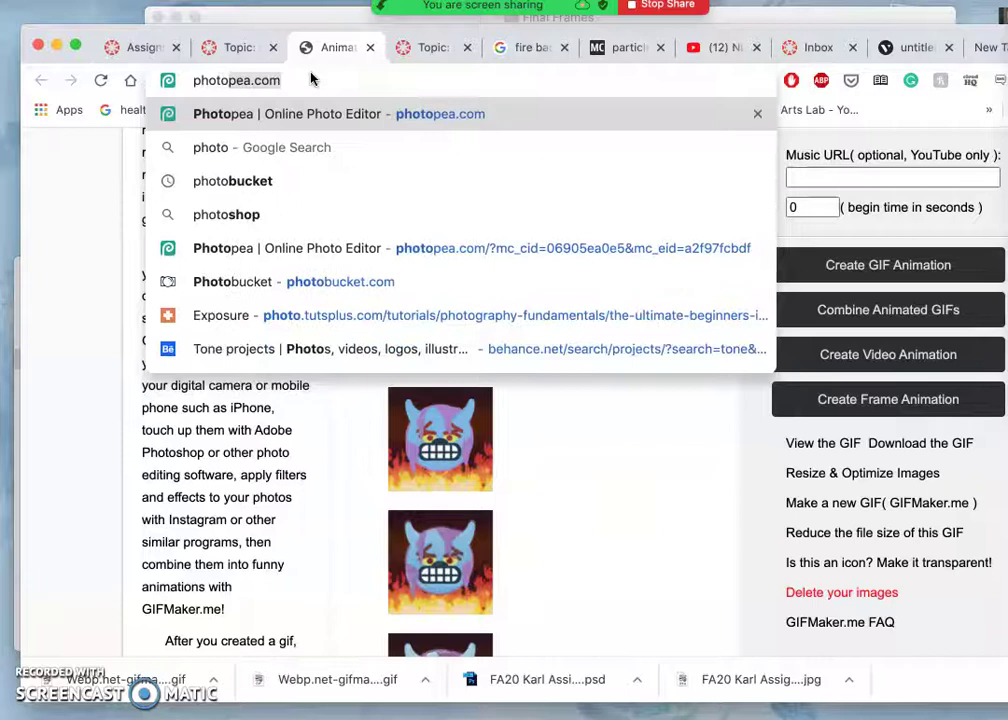
key(Return)
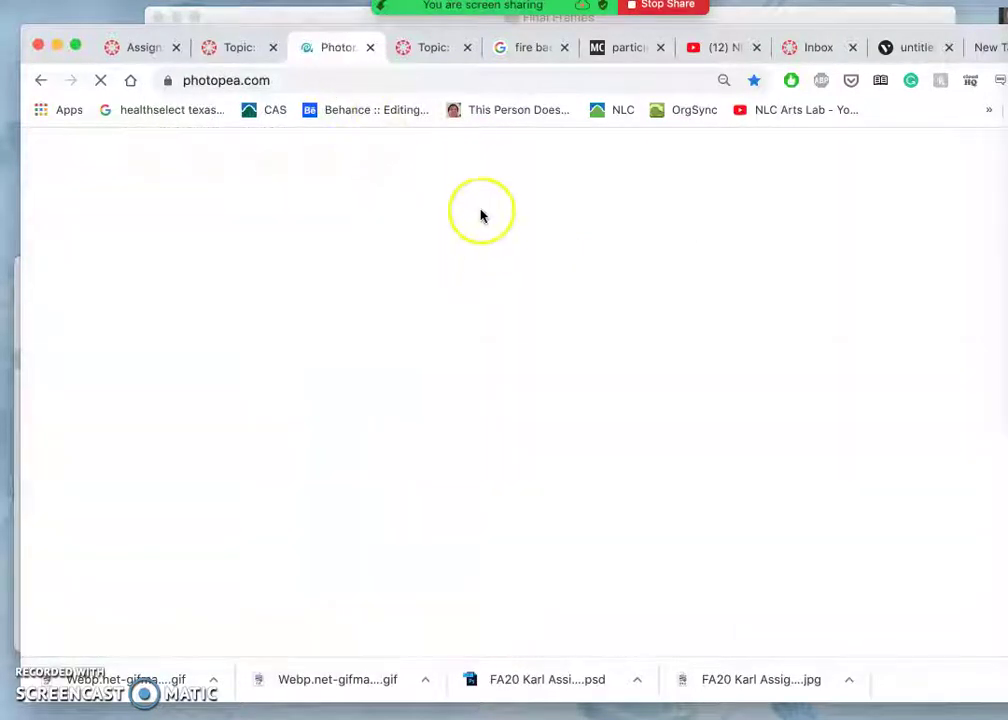
click(322, 13)
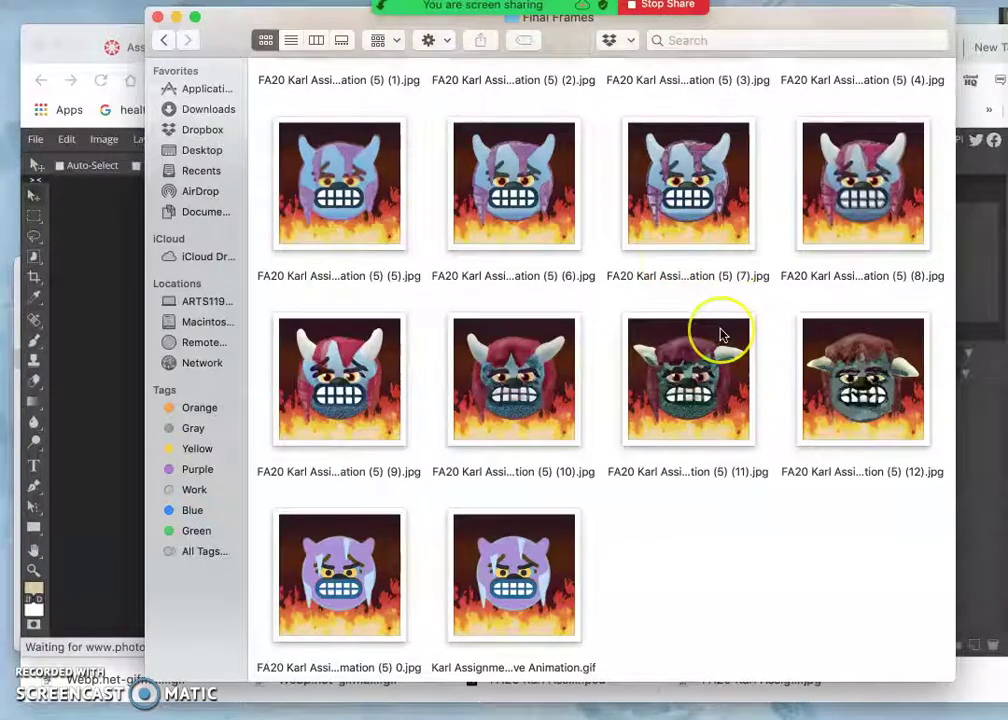
Go back to the Assignment 5 folder and open Animation (5) (3).psd in Photoshop
scroll(722, 334, up, 3)
click(556, 228)
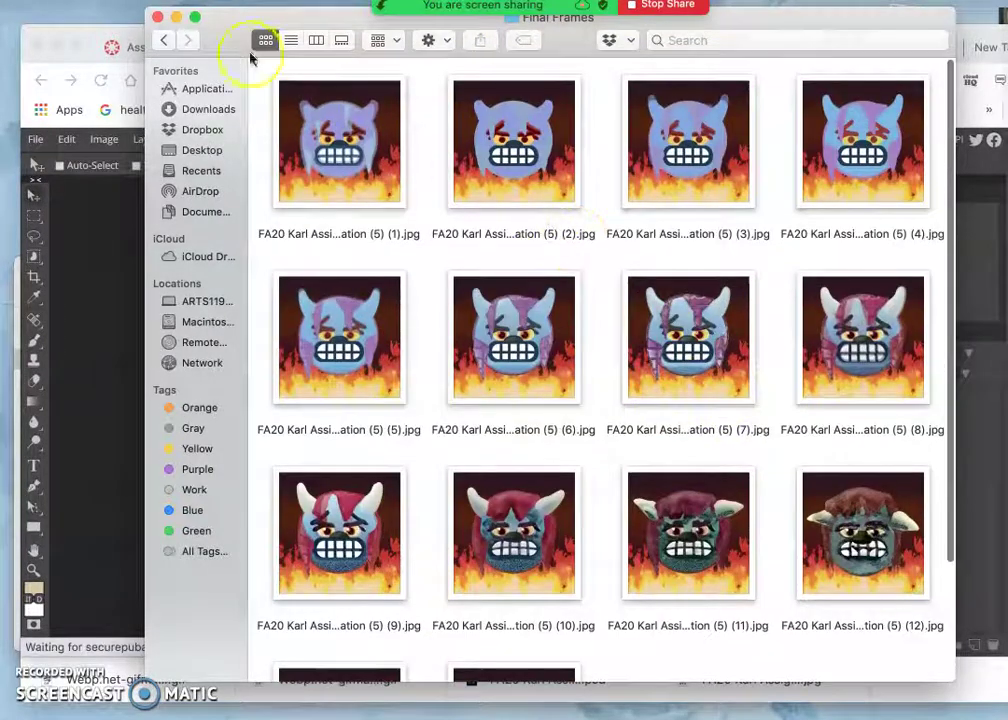
click(163, 42)
scroll(546, 302, up, 5)
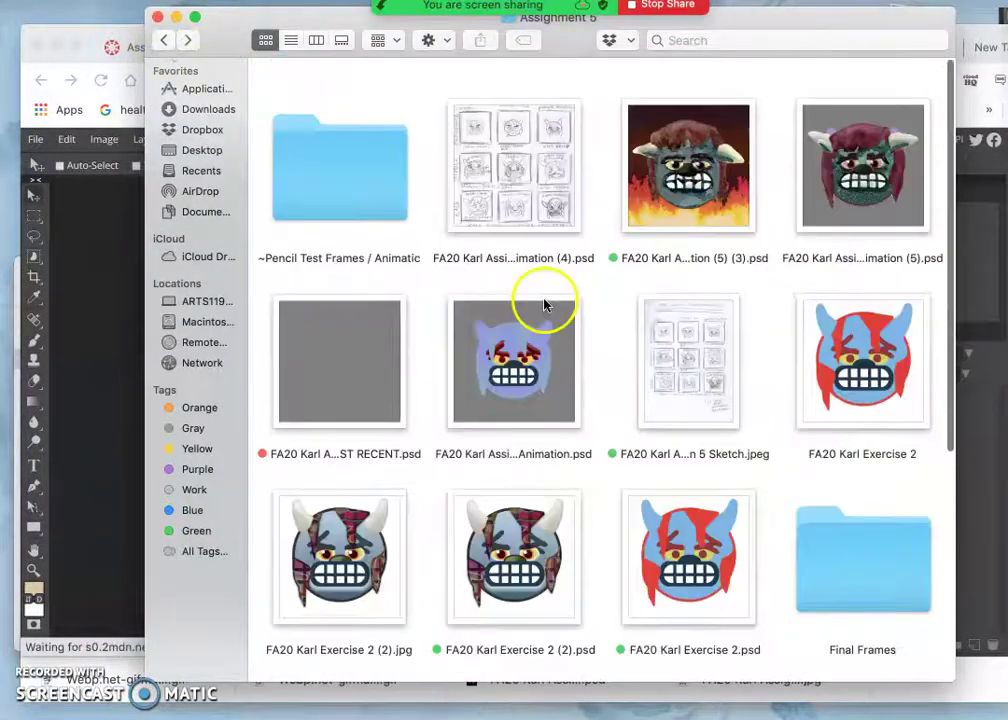
click(692, 170)
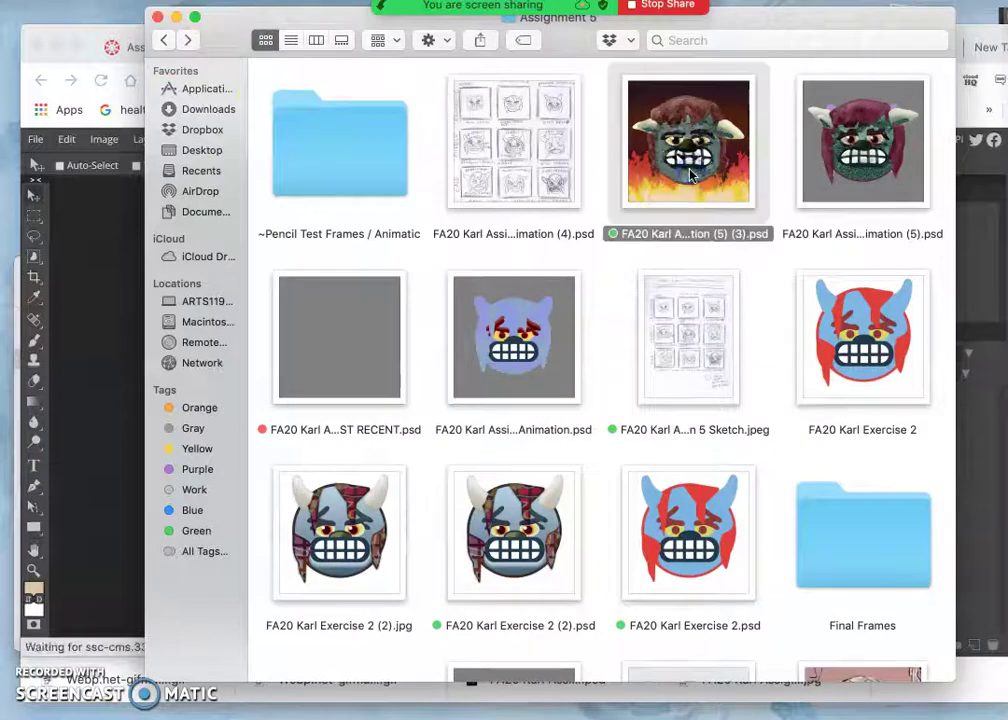
double_click(692, 170)
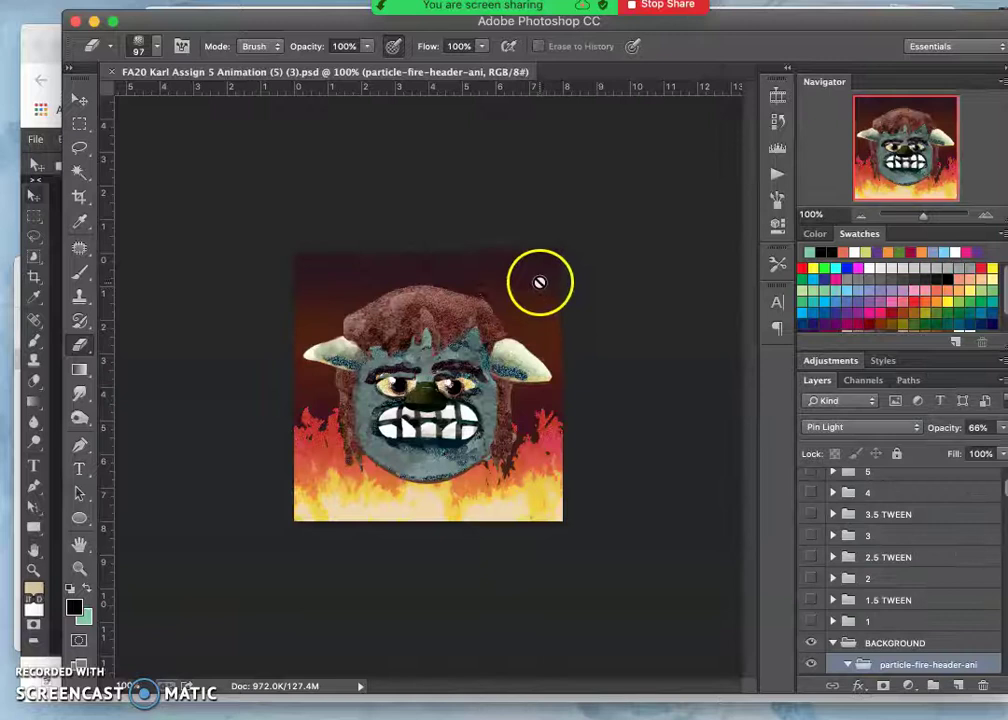
Inspect frame 9 and the _a_frm58,20 and _a_frm57,20 flame layers by toggling visibility
scroll(873, 517, up, 3)
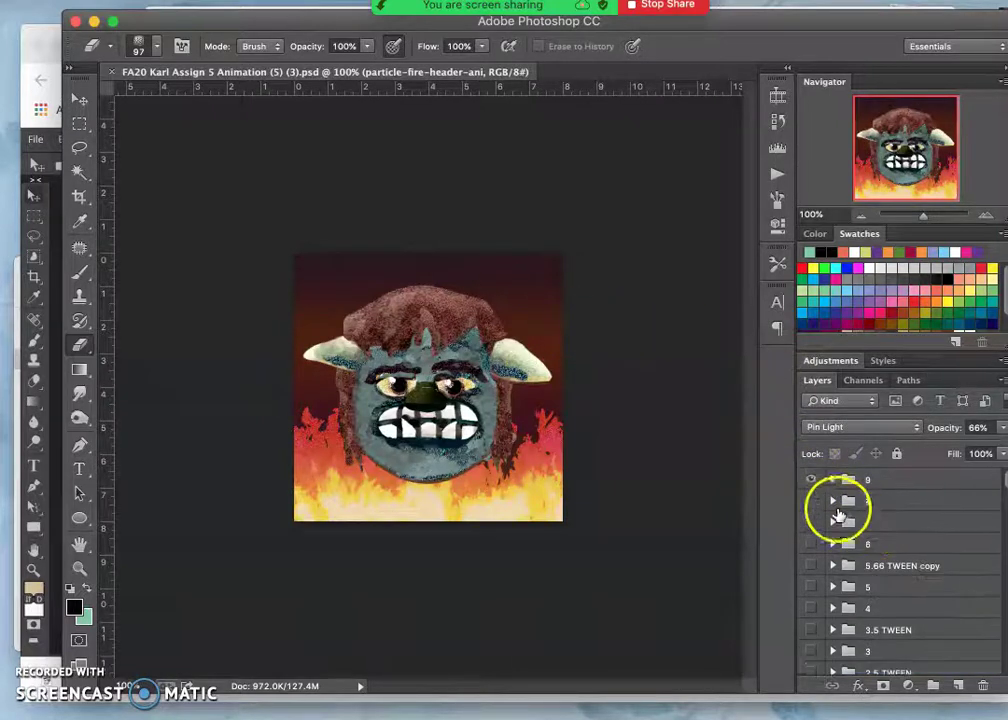
click(810, 480)
click(810, 480)
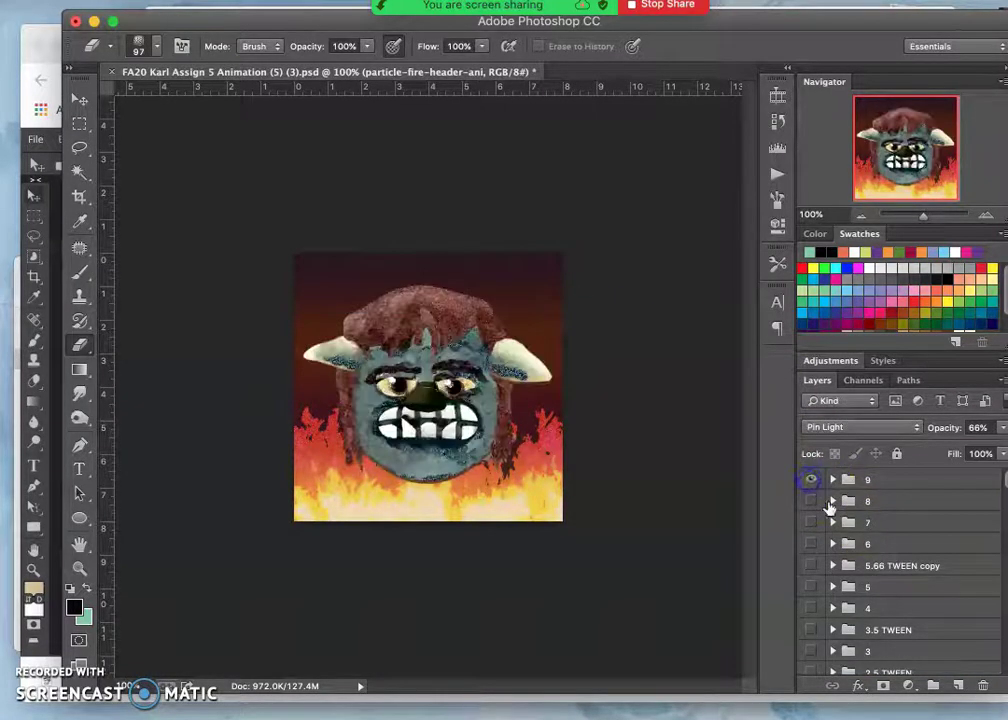
click(832, 501)
scroll(866, 600, down, 10)
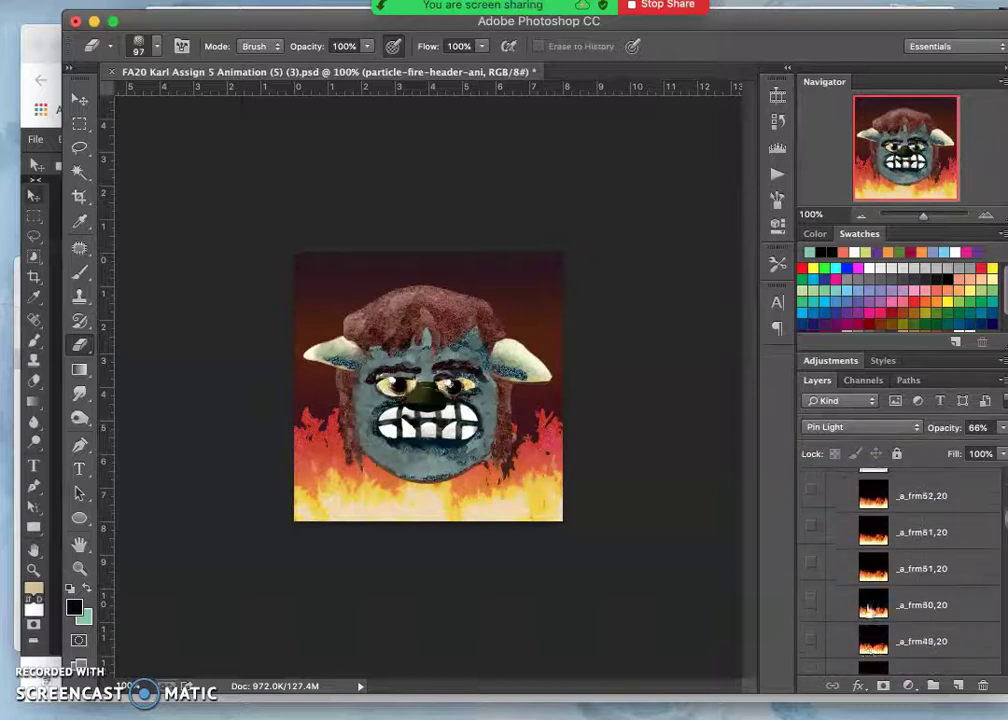
scroll(868, 607, up, 5)
scroll(868, 607, down, 1)
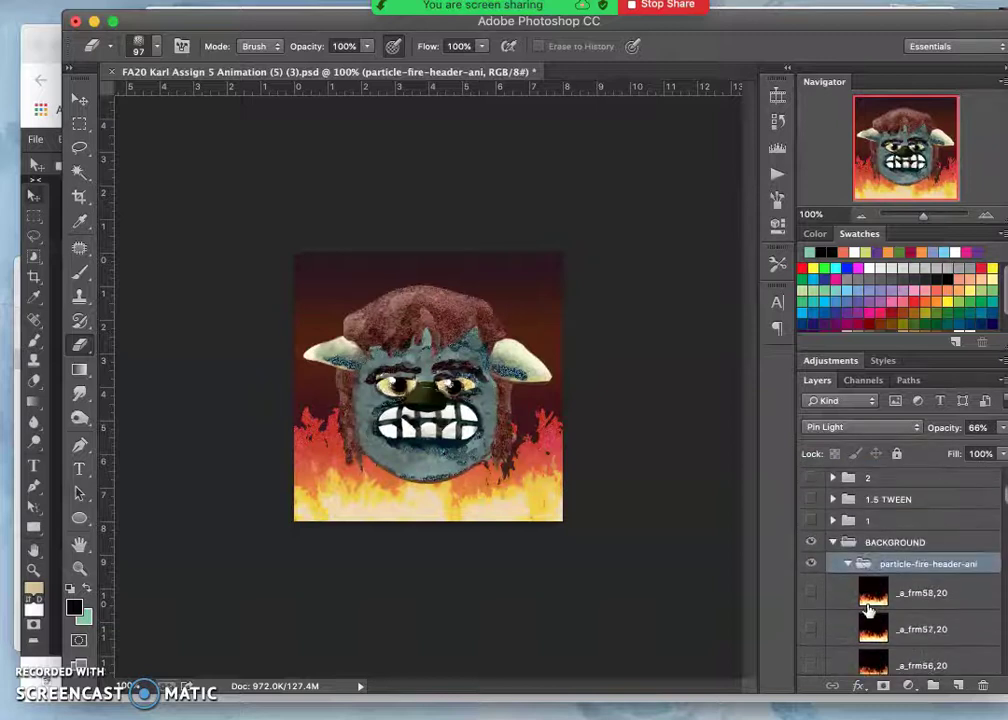
click(811, 593)
click(811, 593)
click(811, 594)
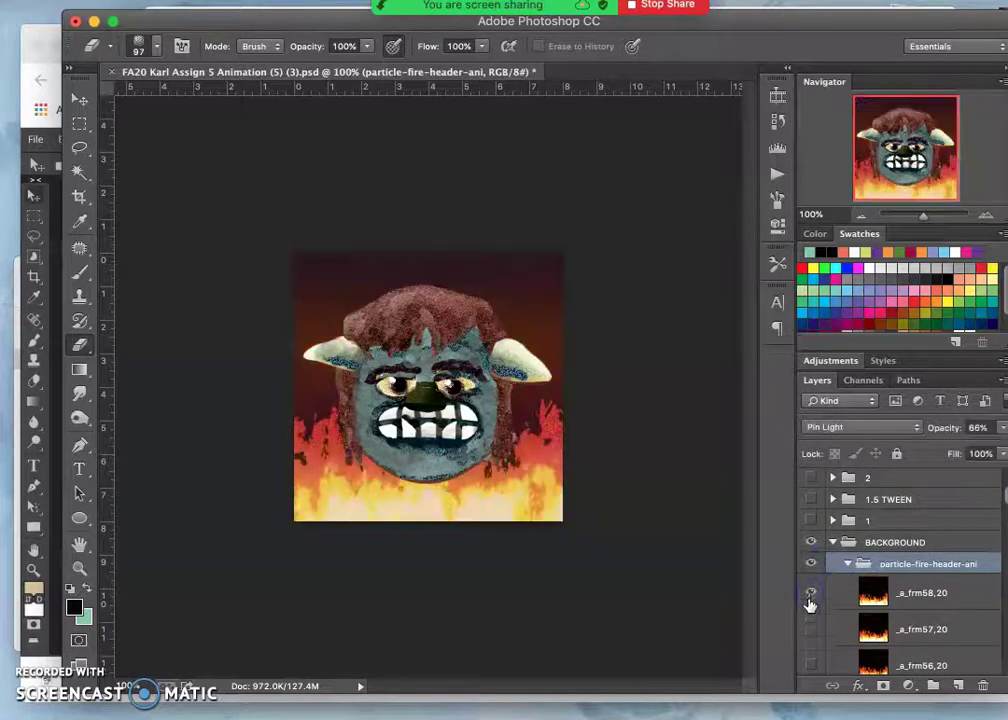
click(811, 629)
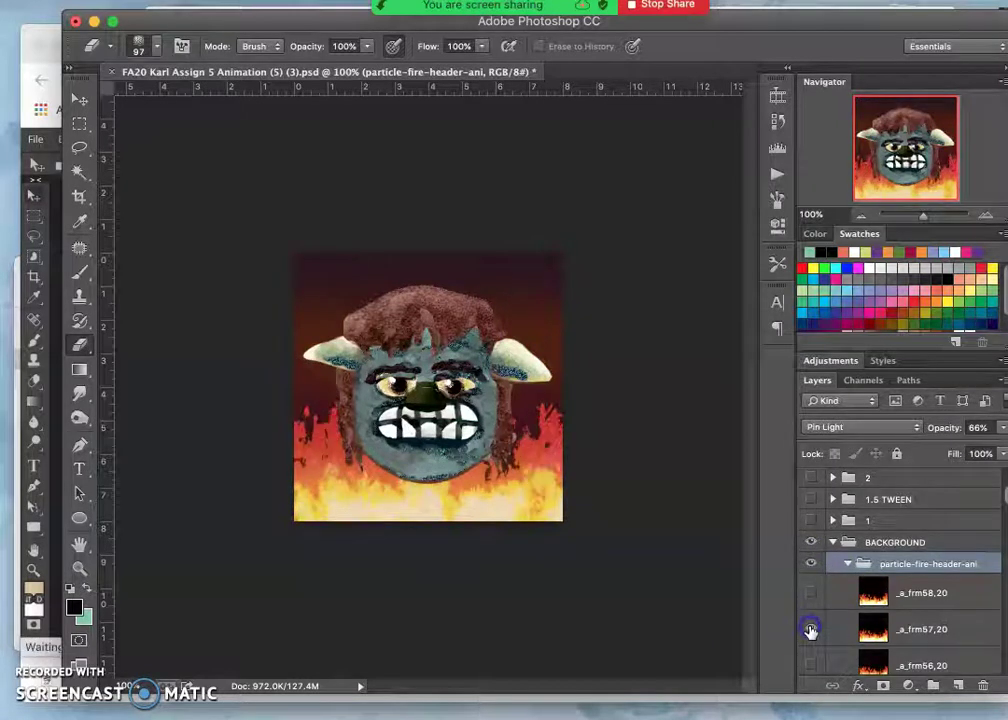
click(812, 592)
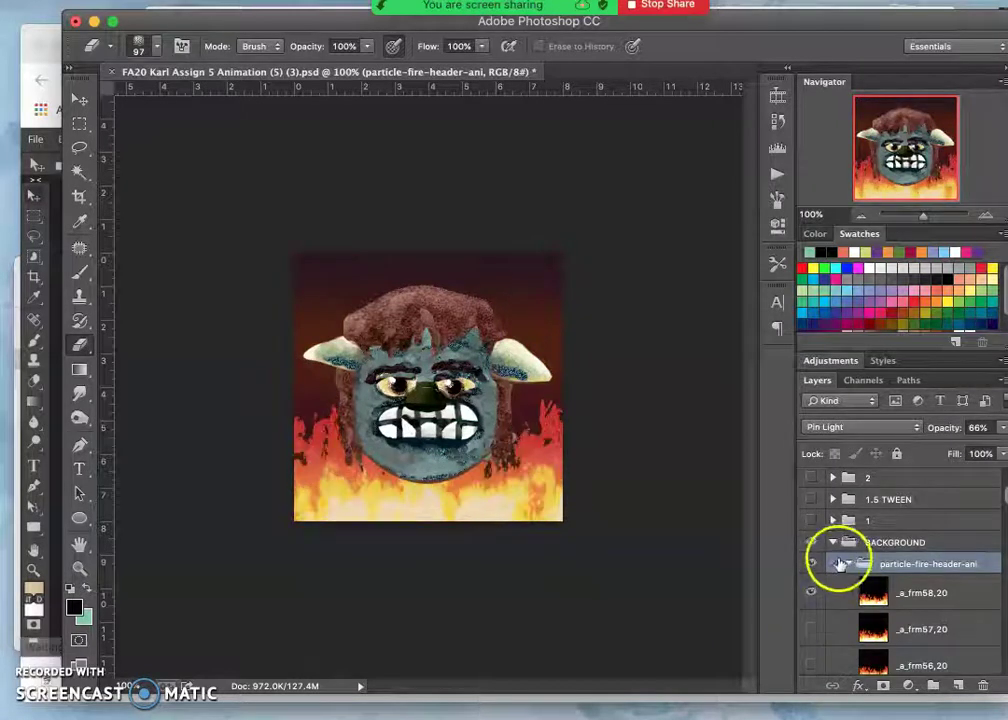
click(846, 565)
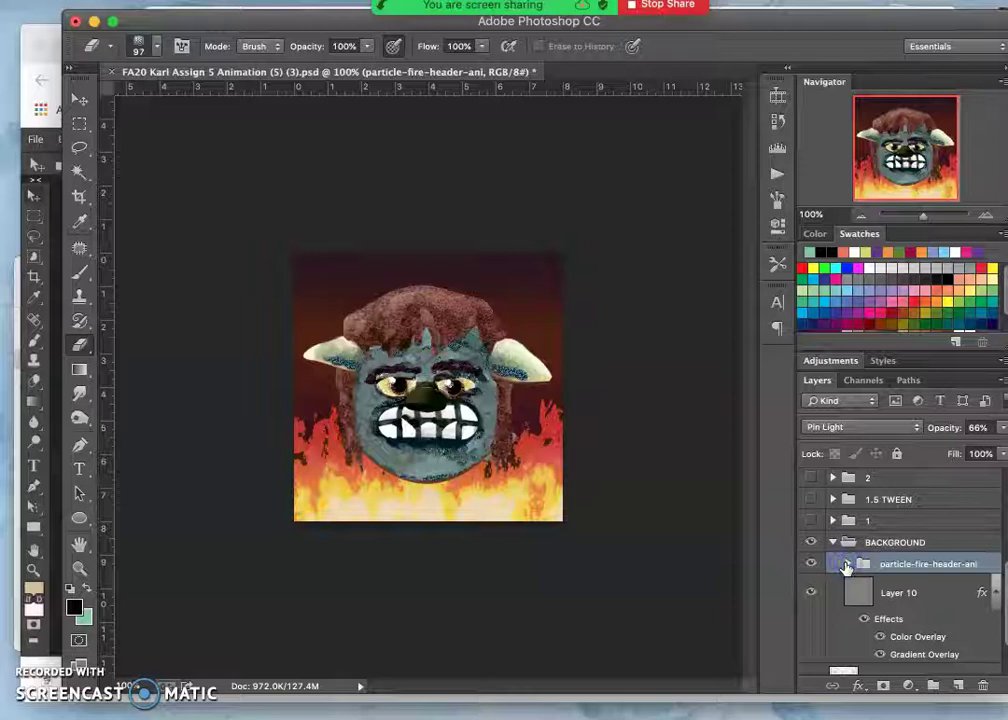
click(846, 565)
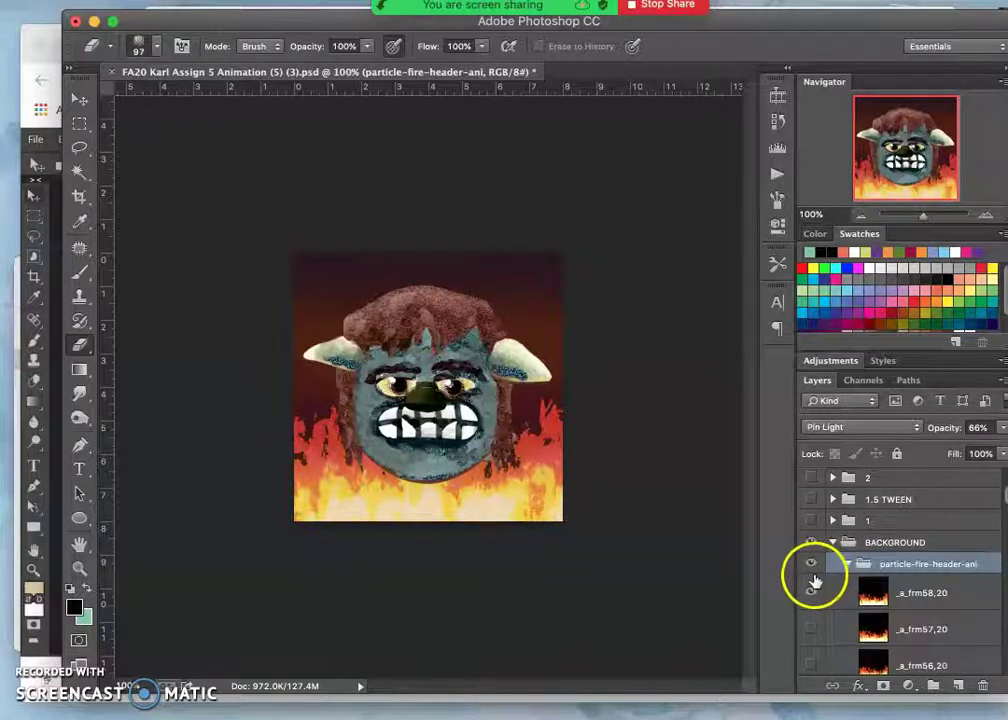
scroll(838, 530, up, 5)
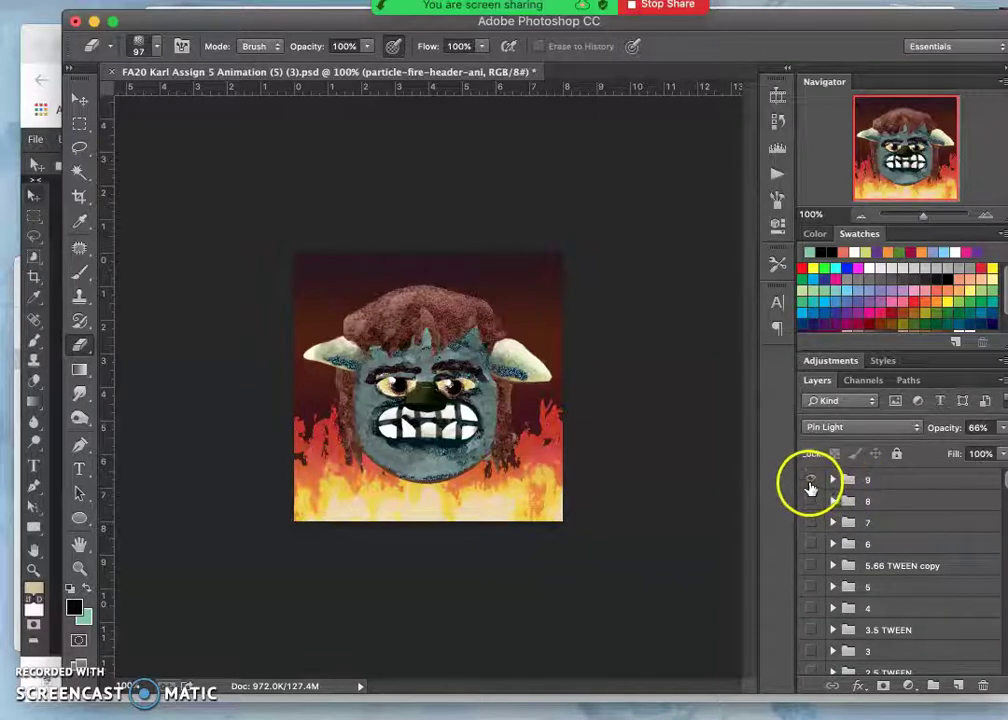
Compare frames 9 and 8, then hide both so only the fire shows
click(811, 501)
click(811, 480)
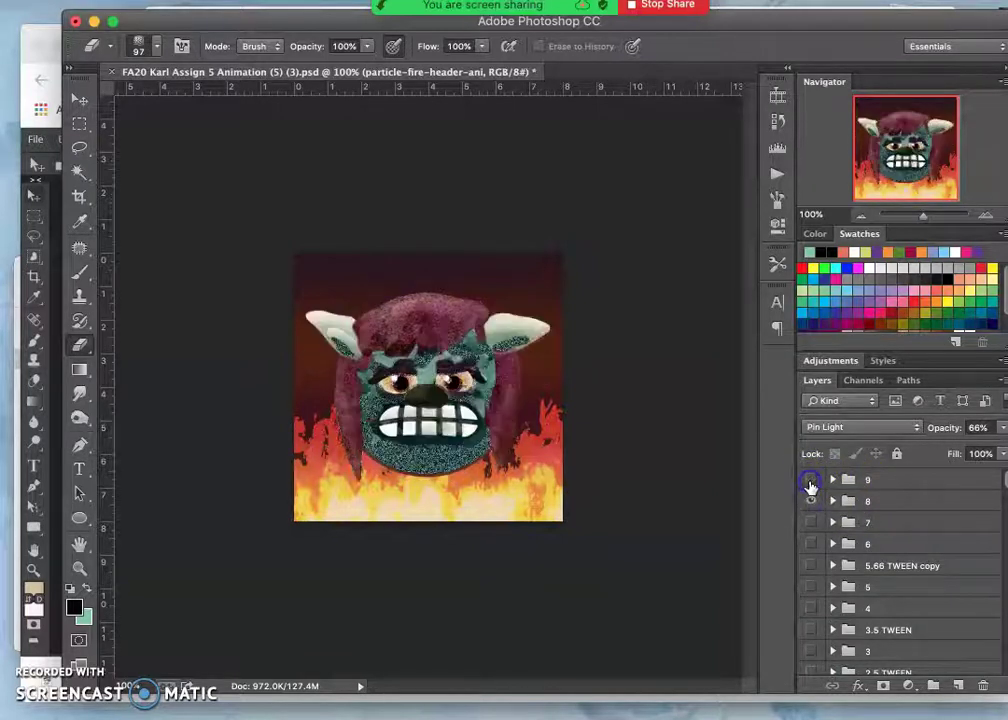
click(811, 481)
click(811, 481)
click(811, 481)
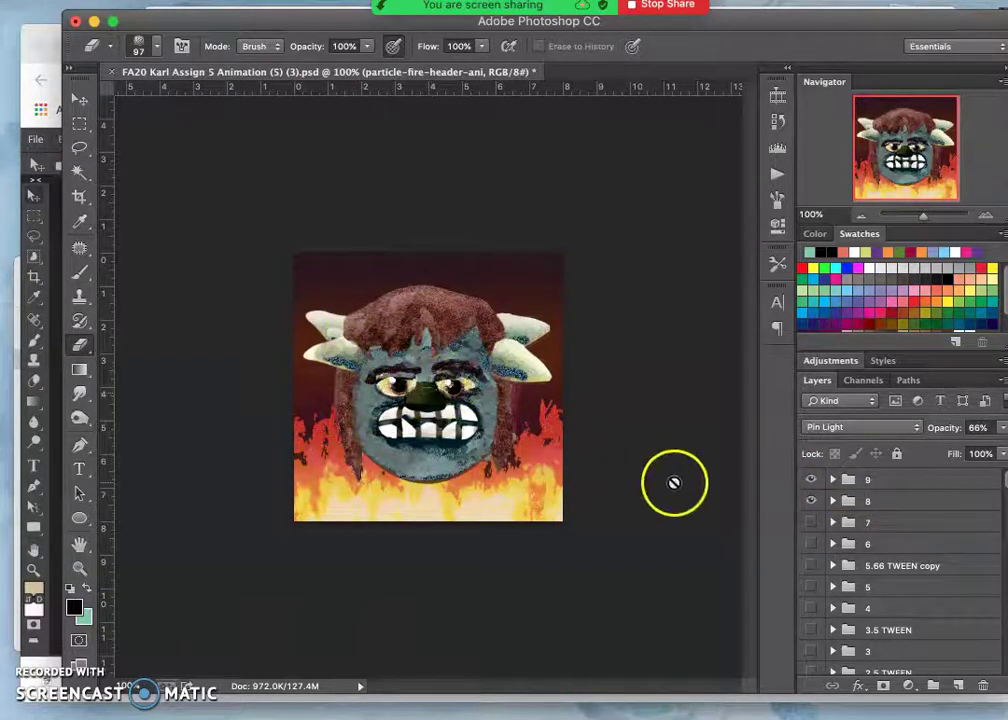
click(812, 501)
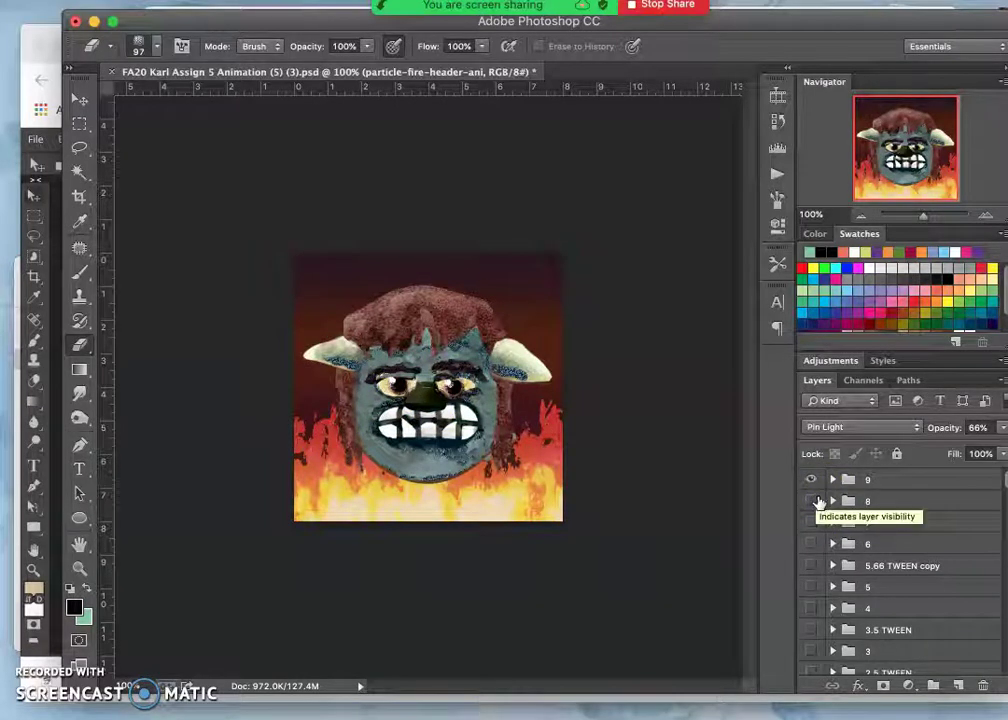
click(811, 481)
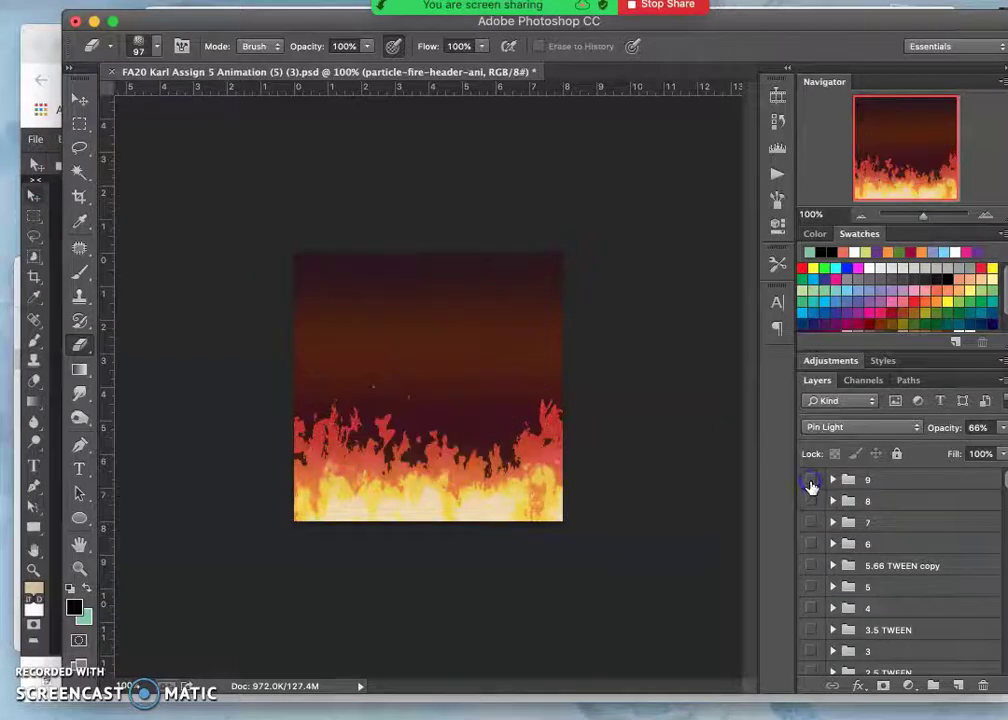
scroll(820, 560, down, 3)
scroll(820, 560, up, 1)
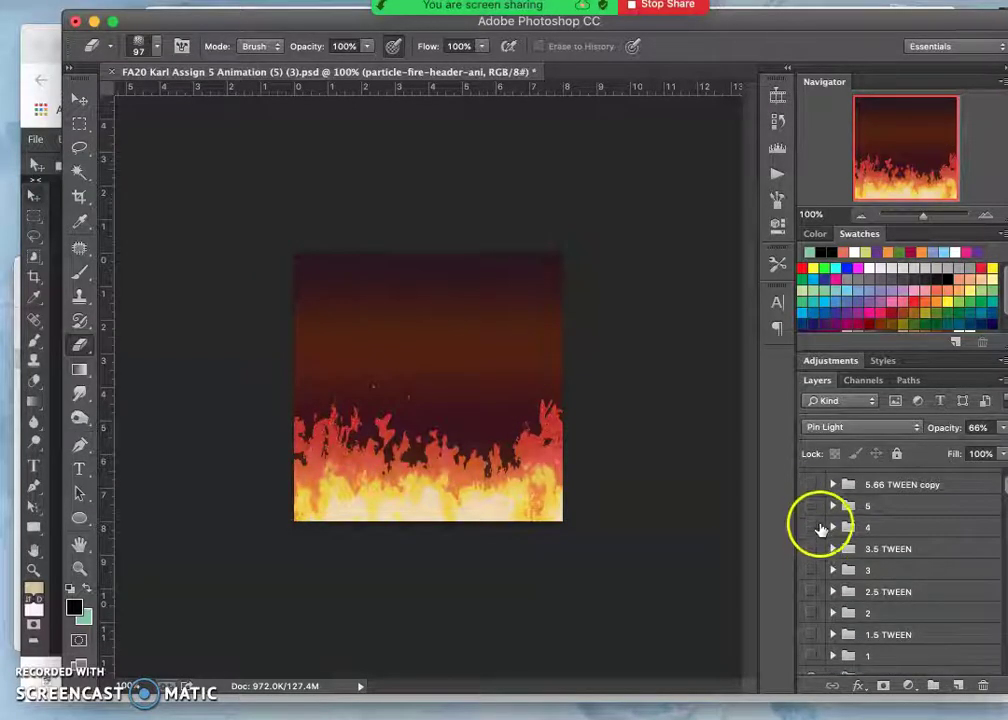
Show frame 5's layer group and give it a red colour label
click(812, 506)
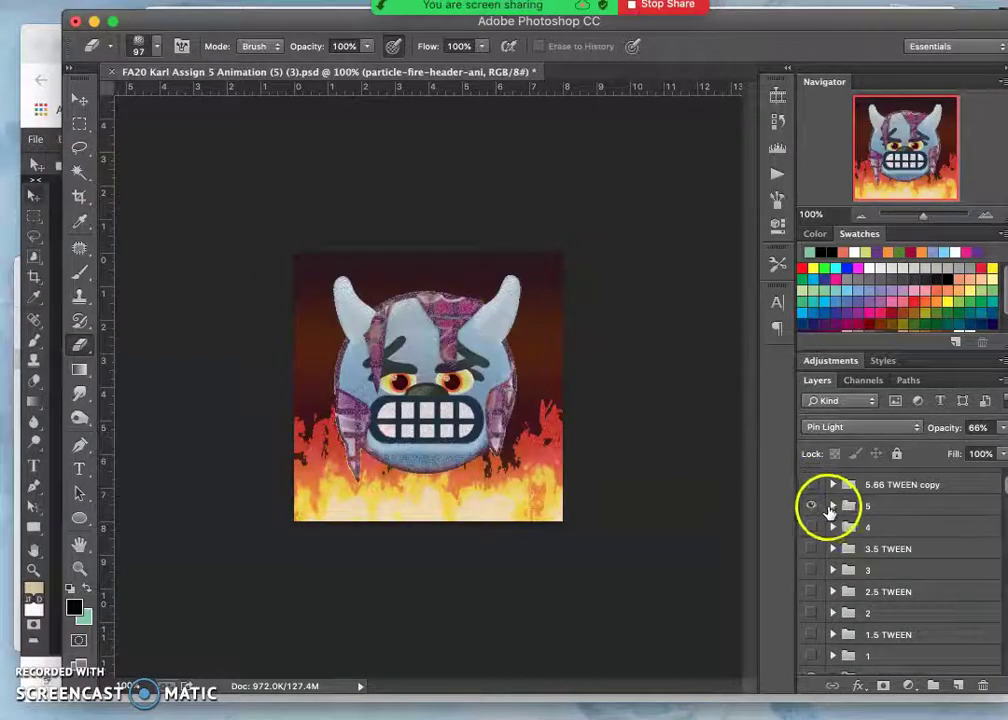
right_click(820, 504)
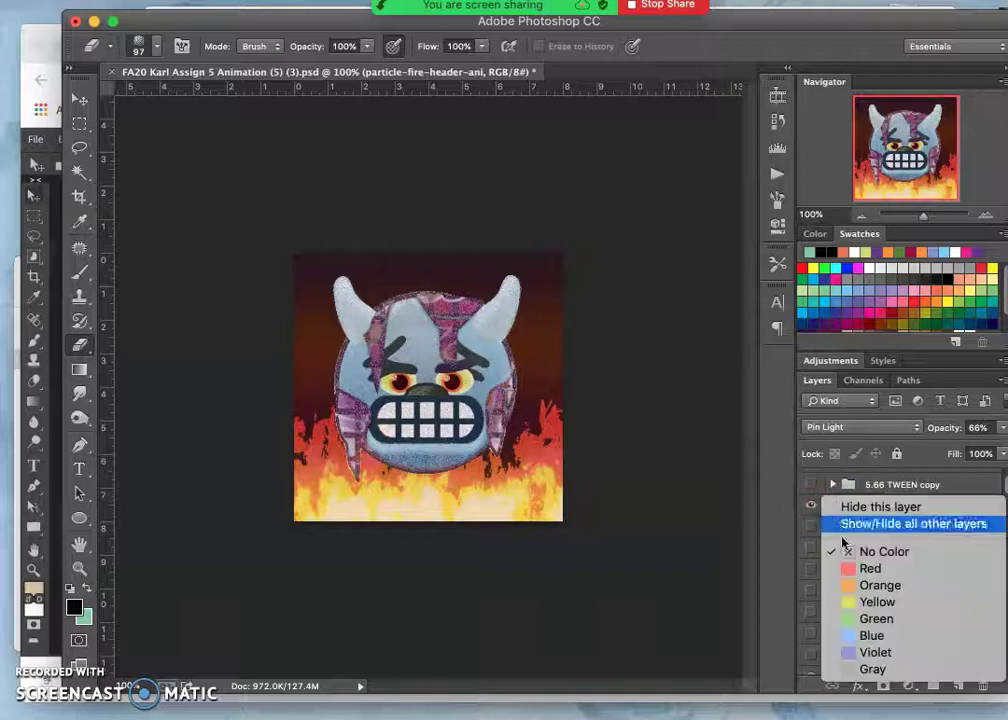
click(852, 566)
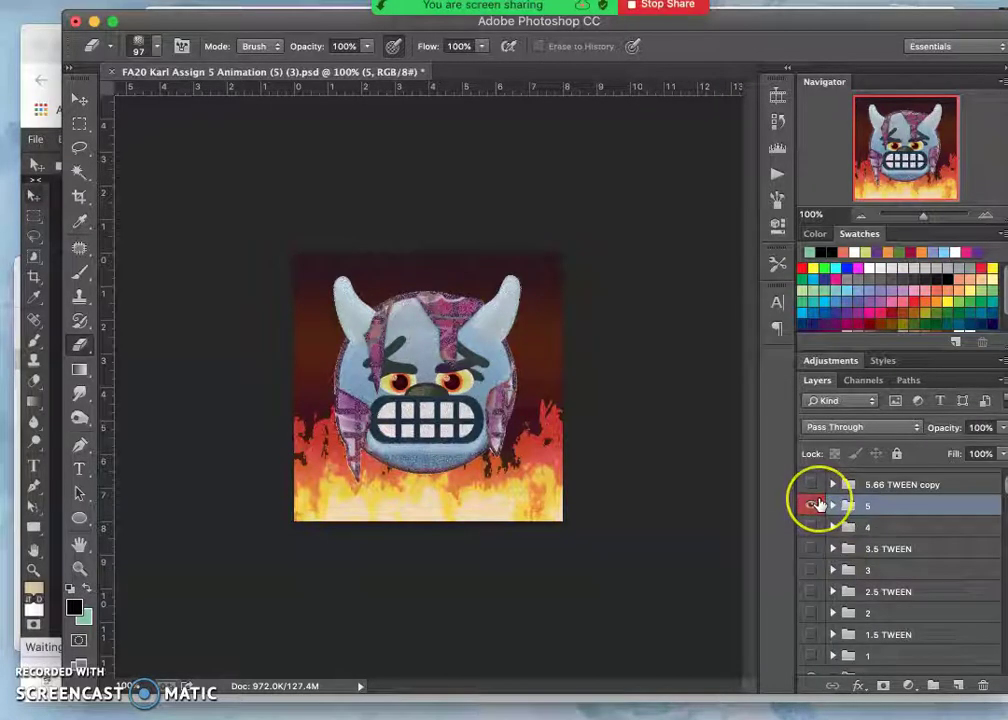
click(830, 507)
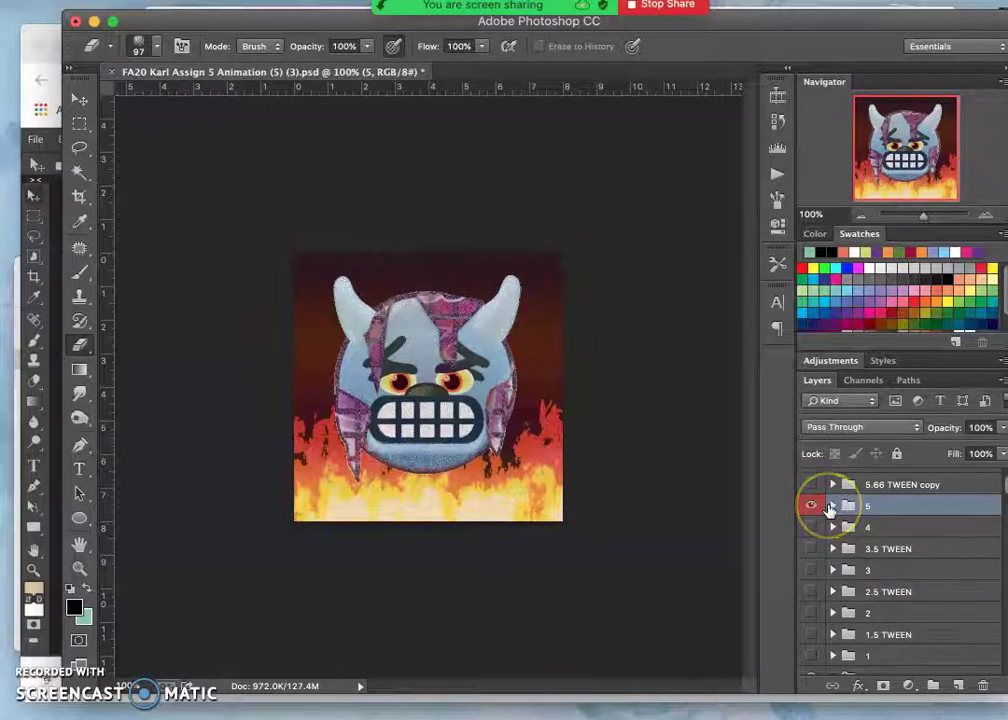
Close Photoshop without saving and open Animation (5) (3).psd from Assignment 5 in Photopea
click(77, 22)
click(538, 258)
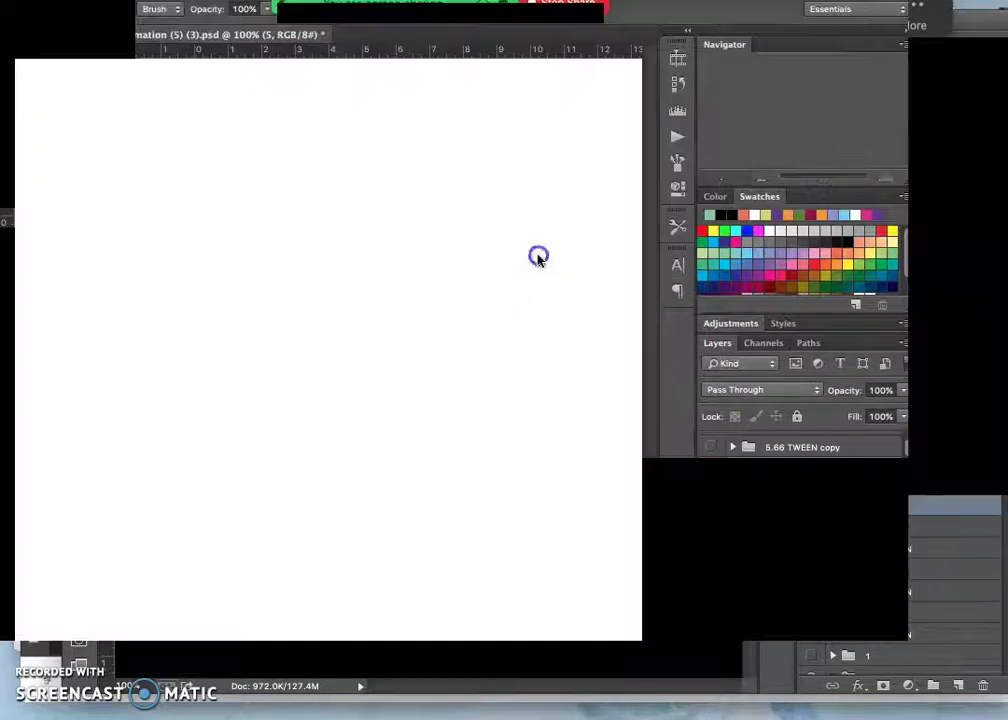
click(112, 262)
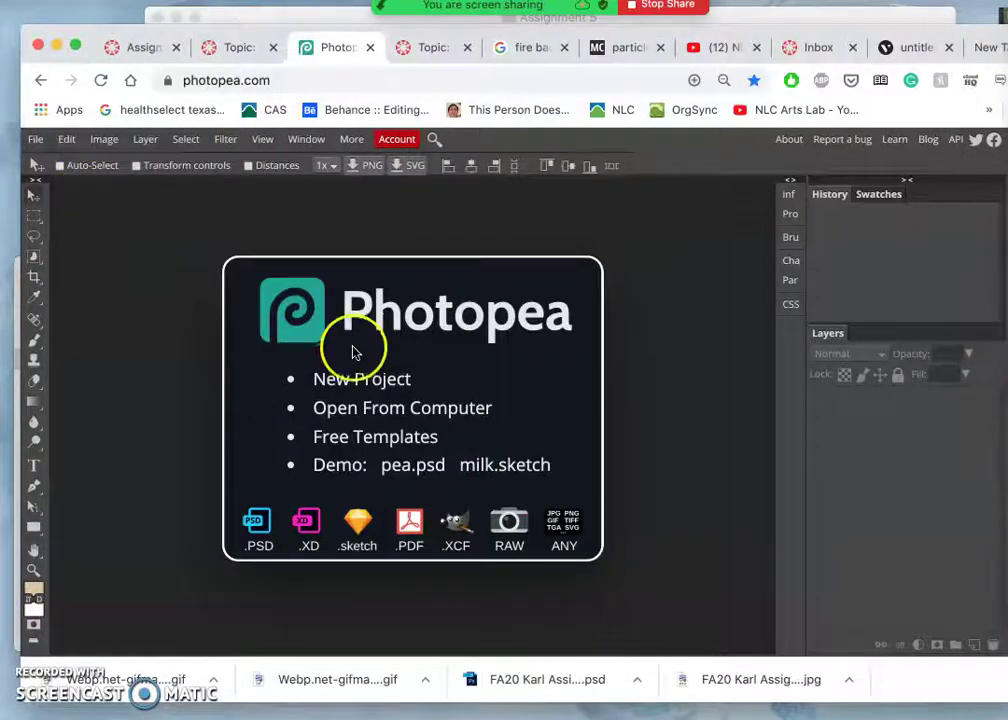
click(347, 408)
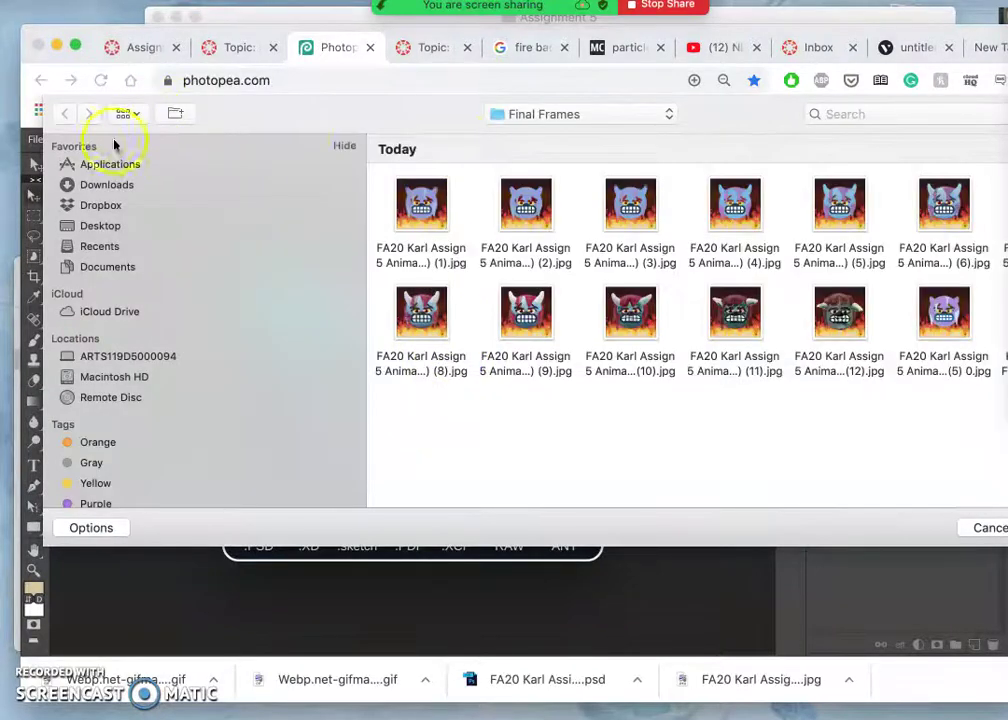
click(567, 114)
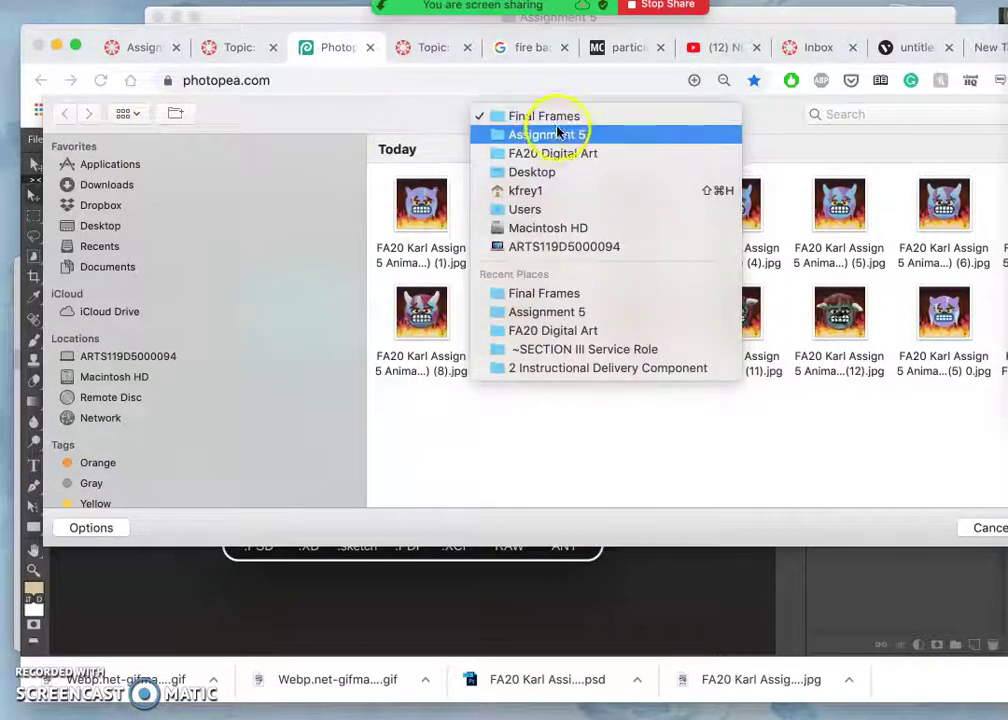
click(554, 316)
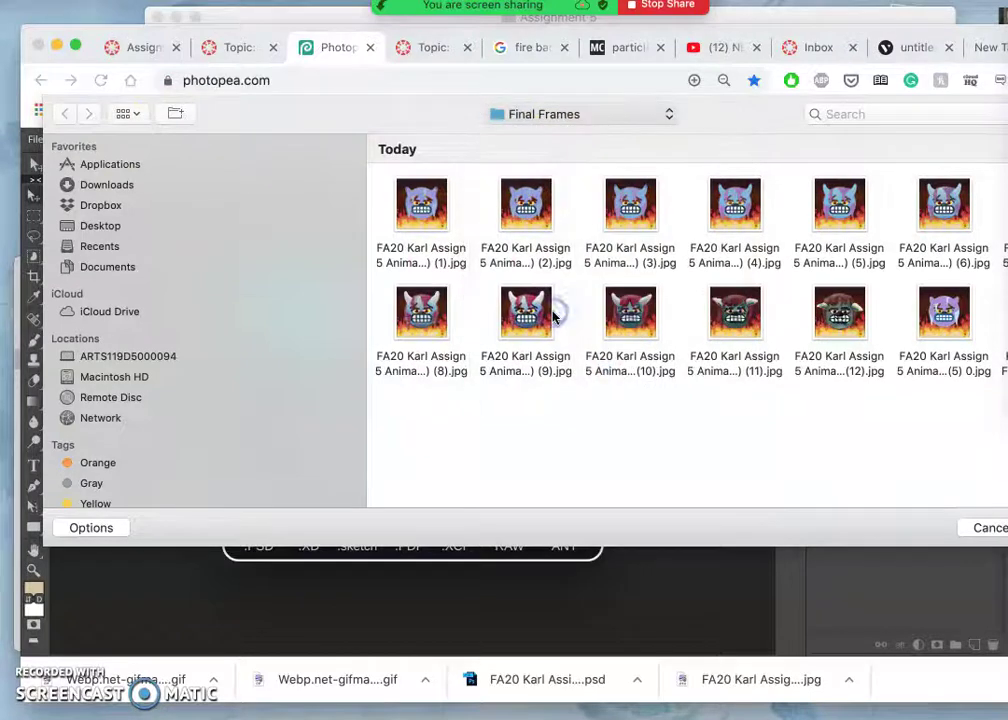
double_click(423, 207)
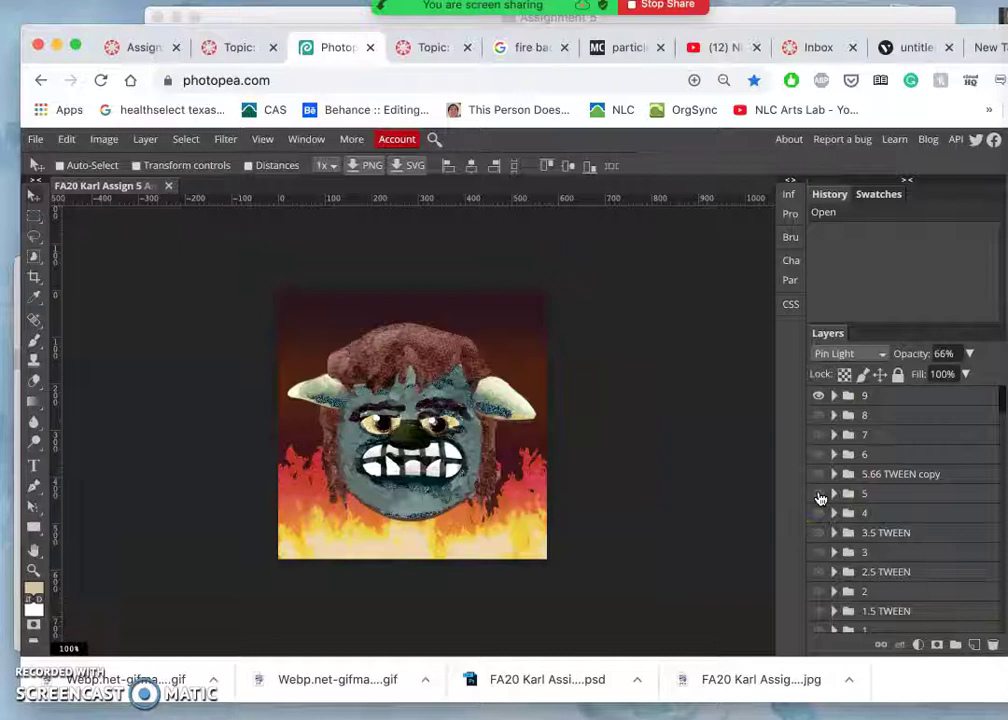
Show frame 5's layer group, hide frame 9, and select layer 5
click(819, 493)
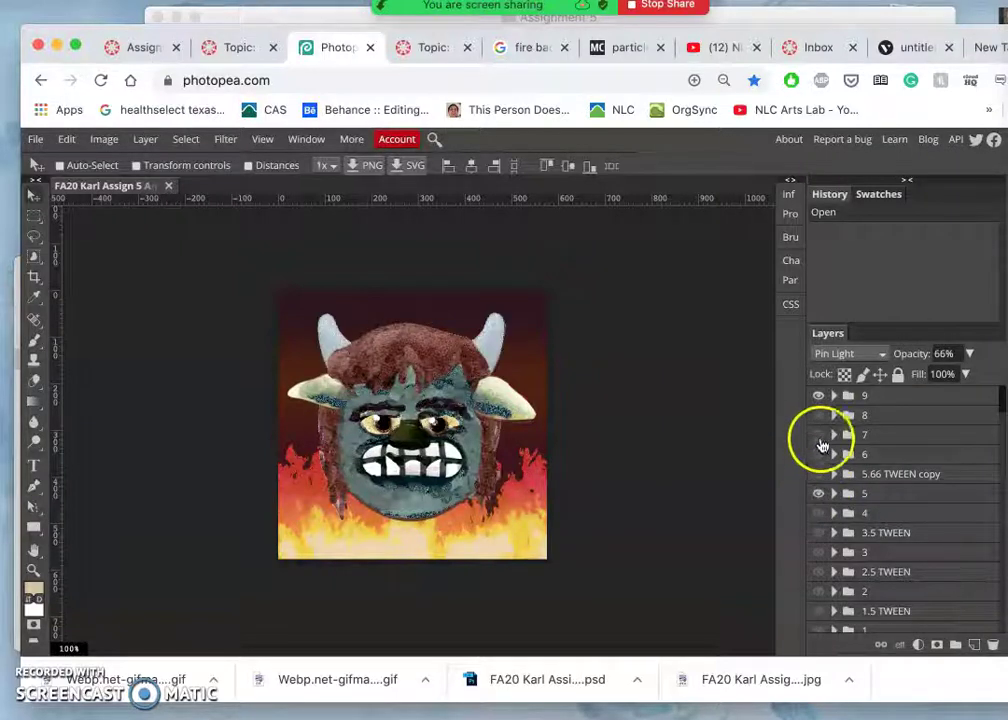
click(820, 400)
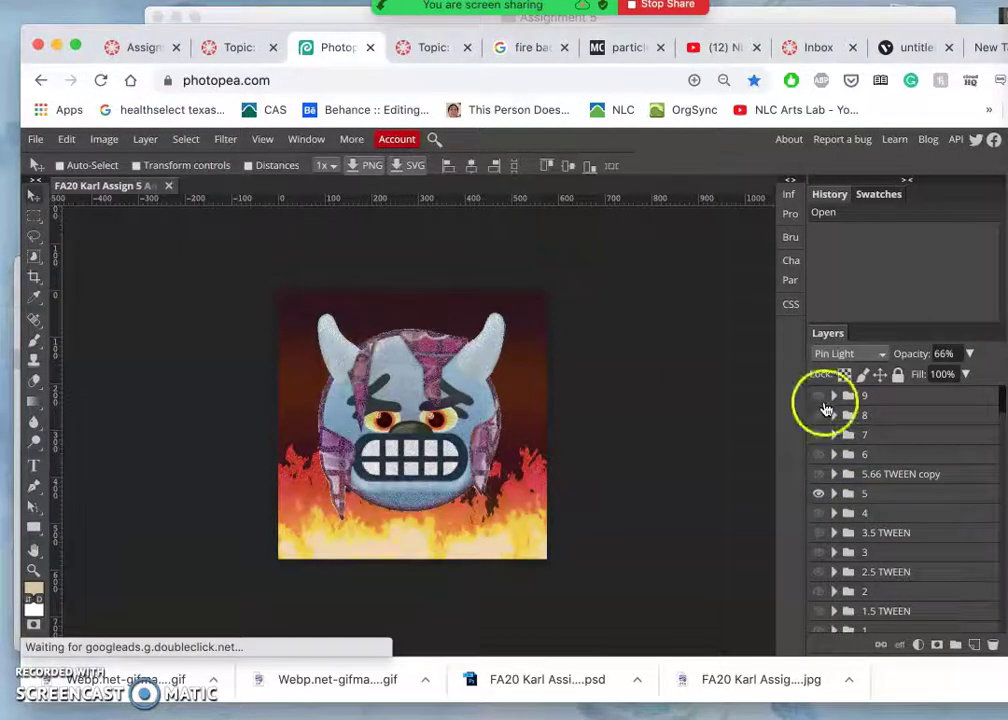
double_click(866, 494)
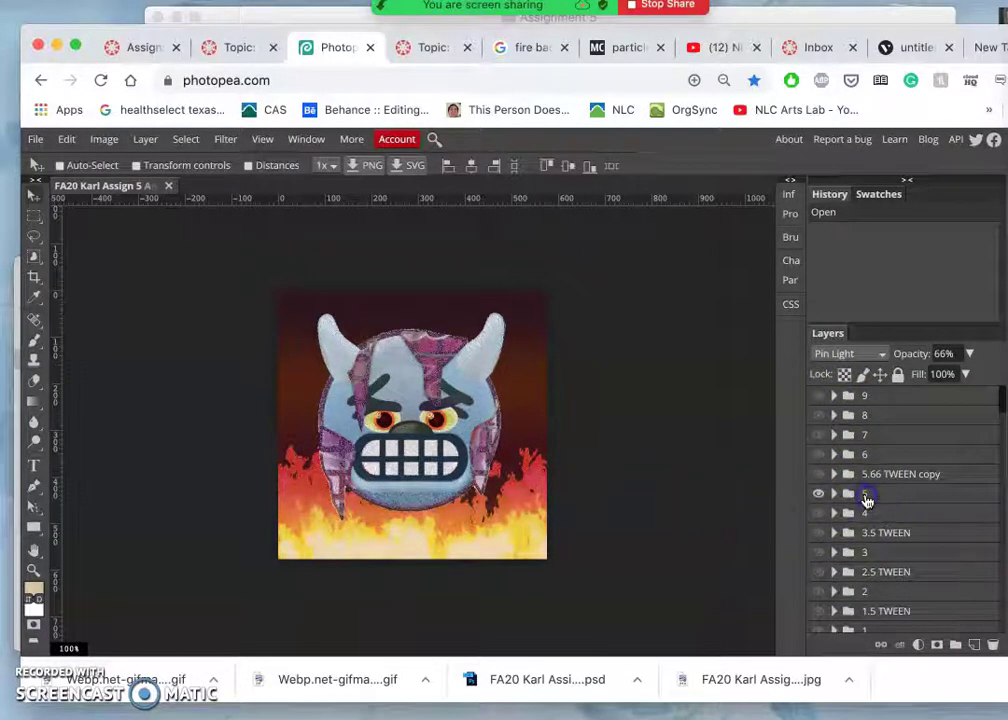
Crop the canvas to the artwork, aligning the box with the image's top-left corner
click(34, 276)
drag(270, 284, 547, 560)
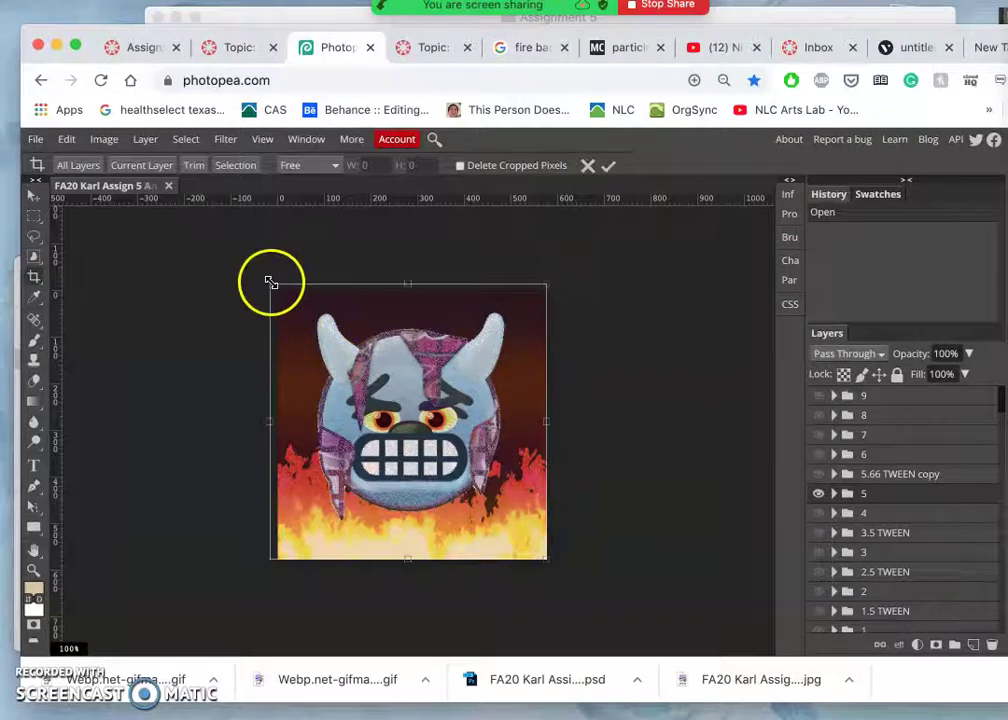
drag(270, 283, 276, 291)
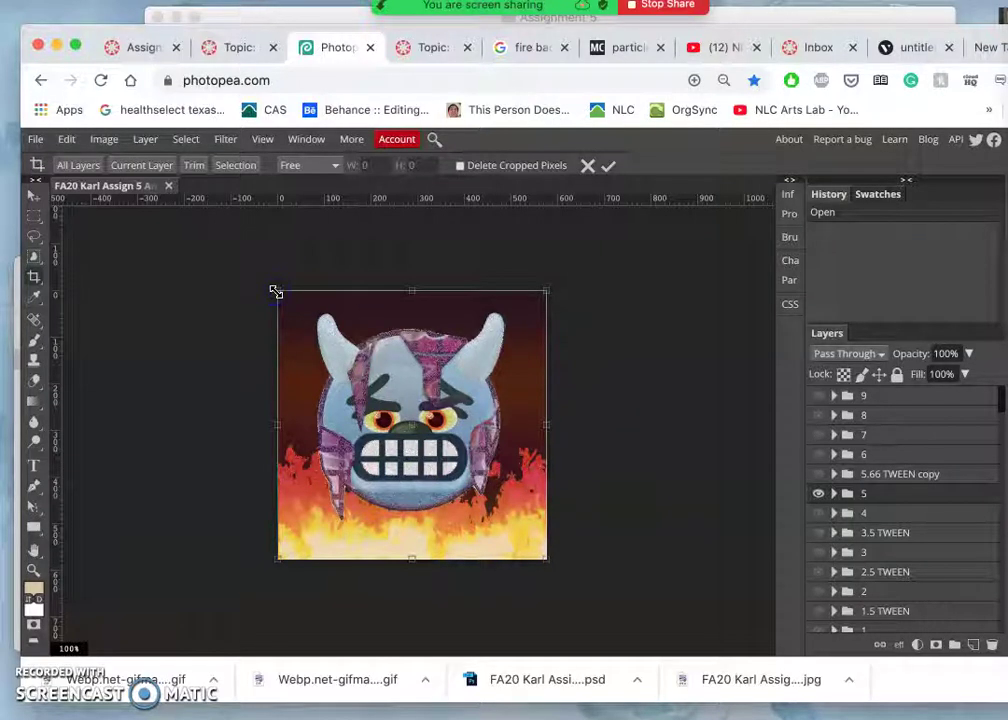
key(Return)
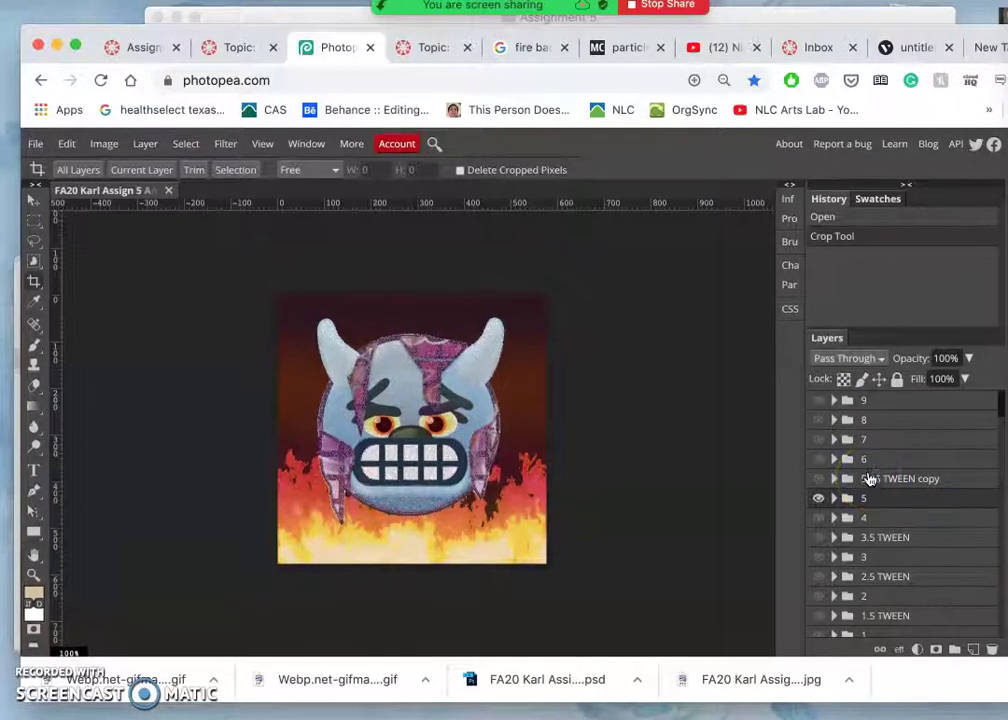
Collapse the BACKGROUND group and toggle the white Background layer's visibility
scroll(865, 520, down, 2)
scroll(862, 530, down, 5)
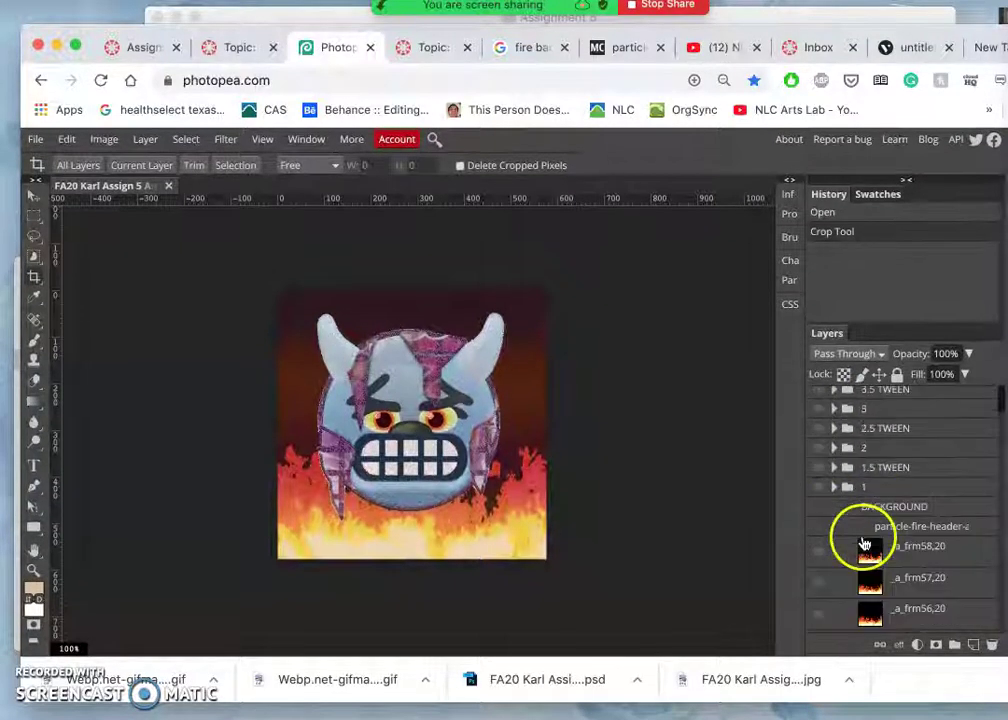
scroll(845, 465, up, 4)
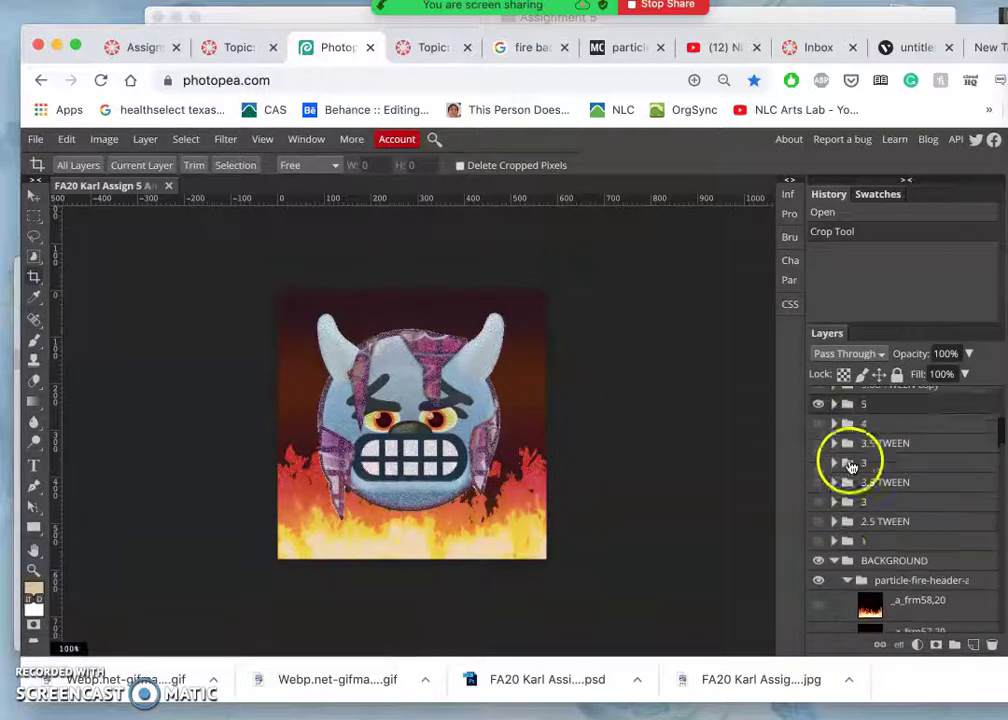
click(835, 562)
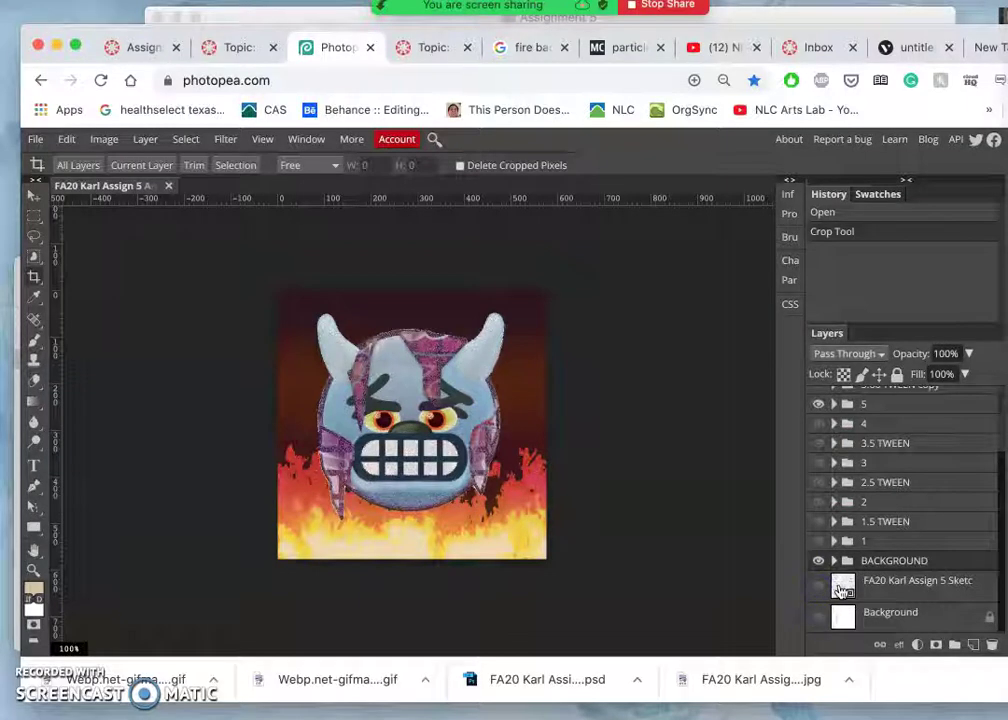
click(819, 614)
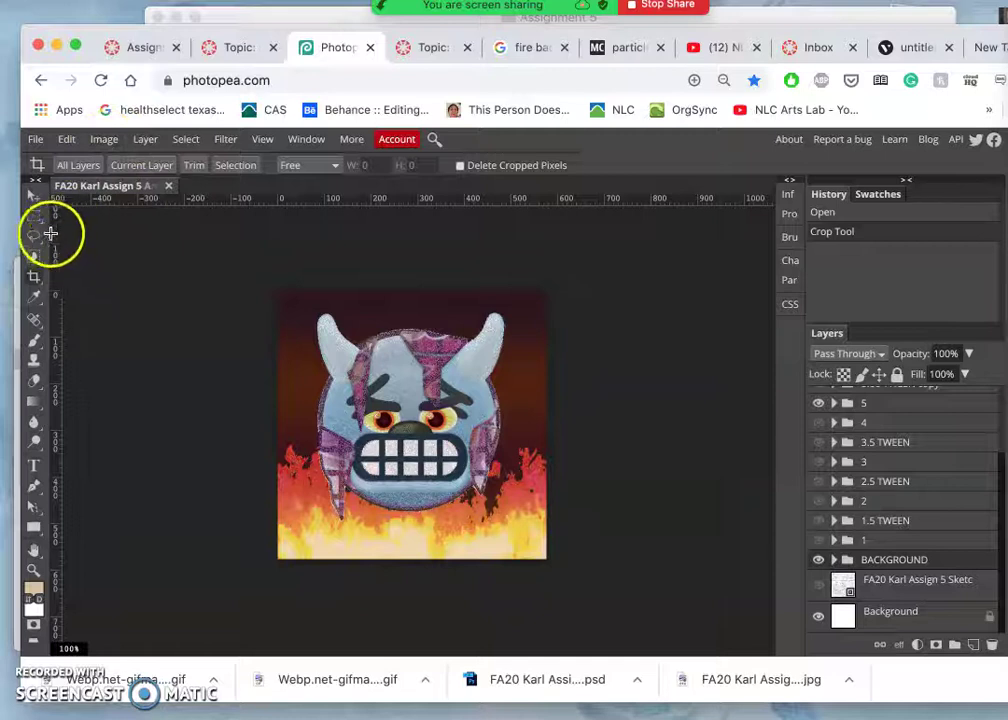
Drag guides onto the image's left, top, right and bottom edges
click(33, 195)
drag(54, 237, 281, 262)
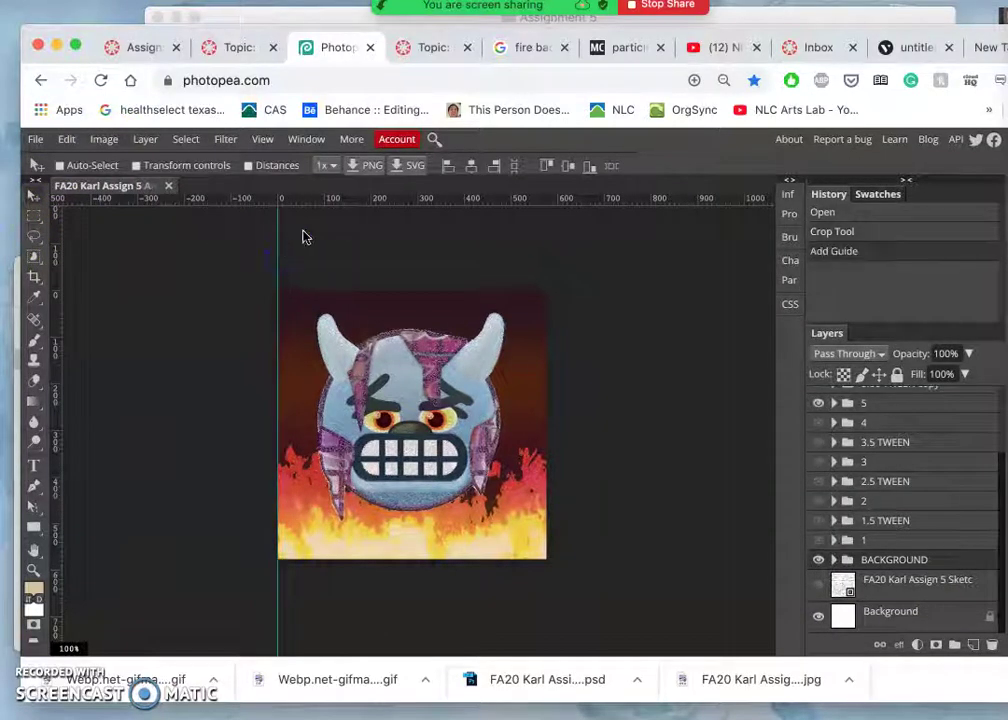
drag(337, 201, 331, 290)
drag(54, 322, 550, 394)
drag(443, 207, 470, 562)
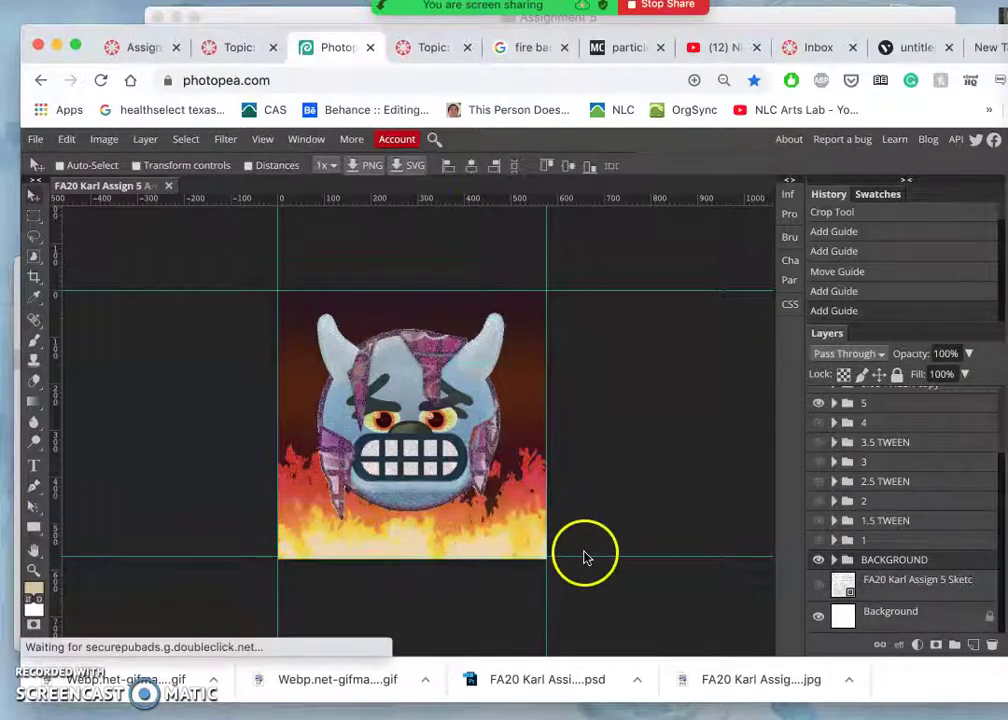
drag(585, 557, 584, 559)
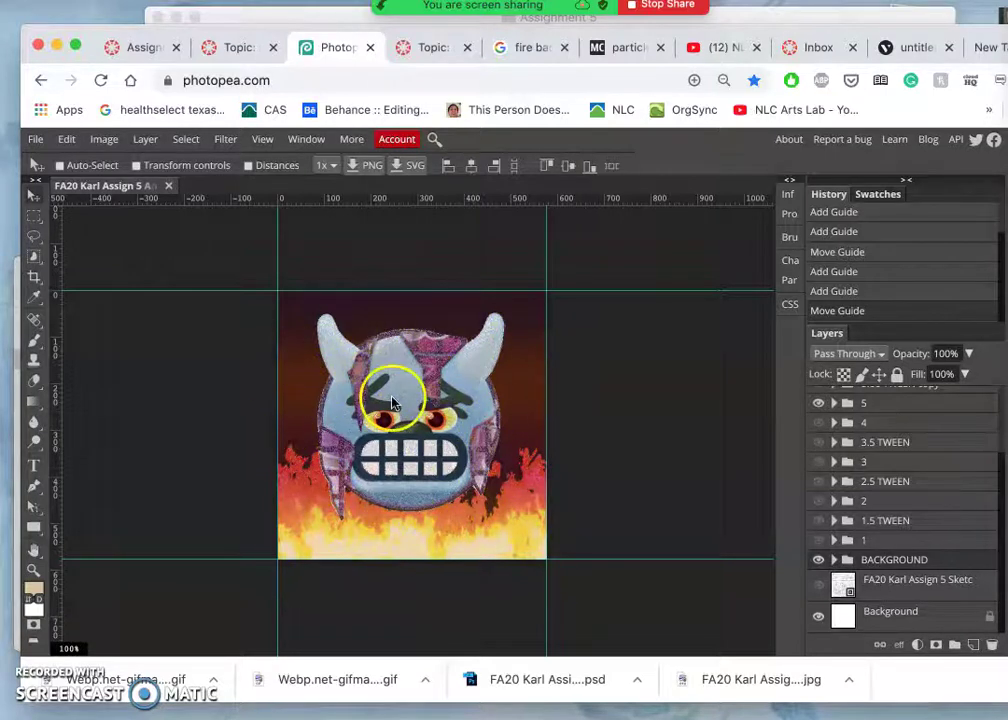
Crop the document along the guides to 576 x 576 px
click(35, 275)
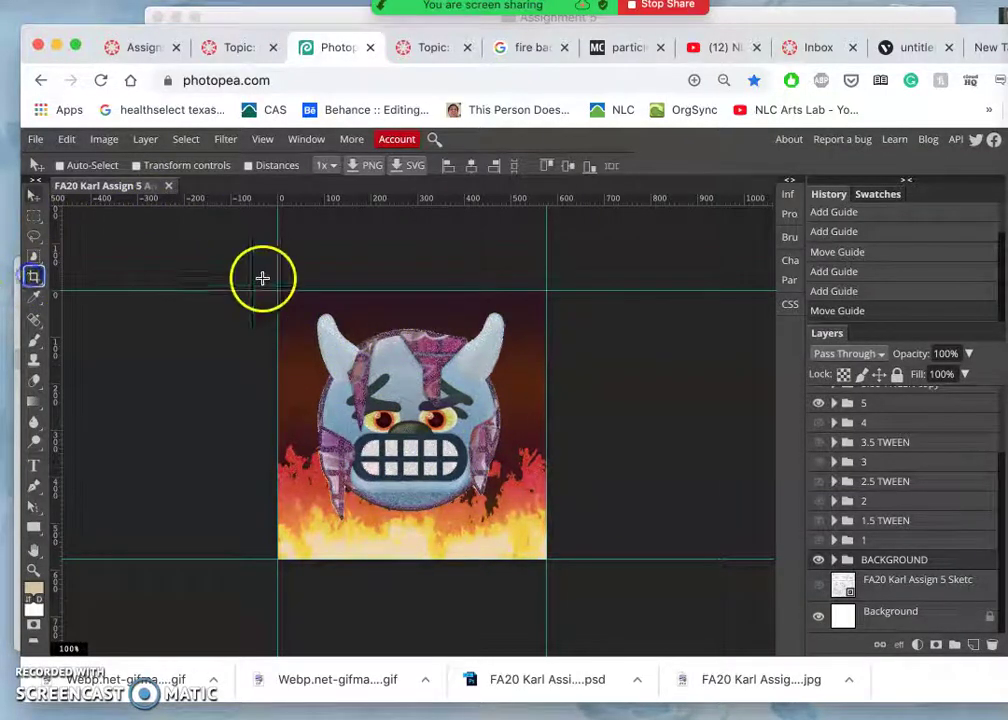
drag(277, 289, 547, 557)
key(Return)
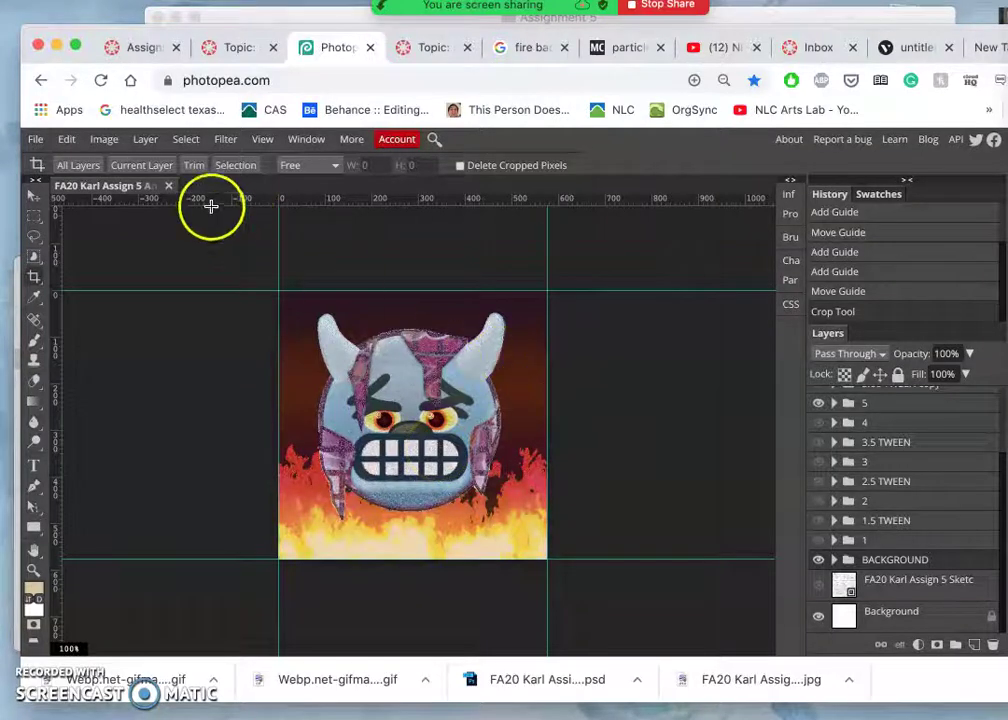
Resize the canvas to 30 x 40 inches in the Canvas Size dialog
click(106, 141)
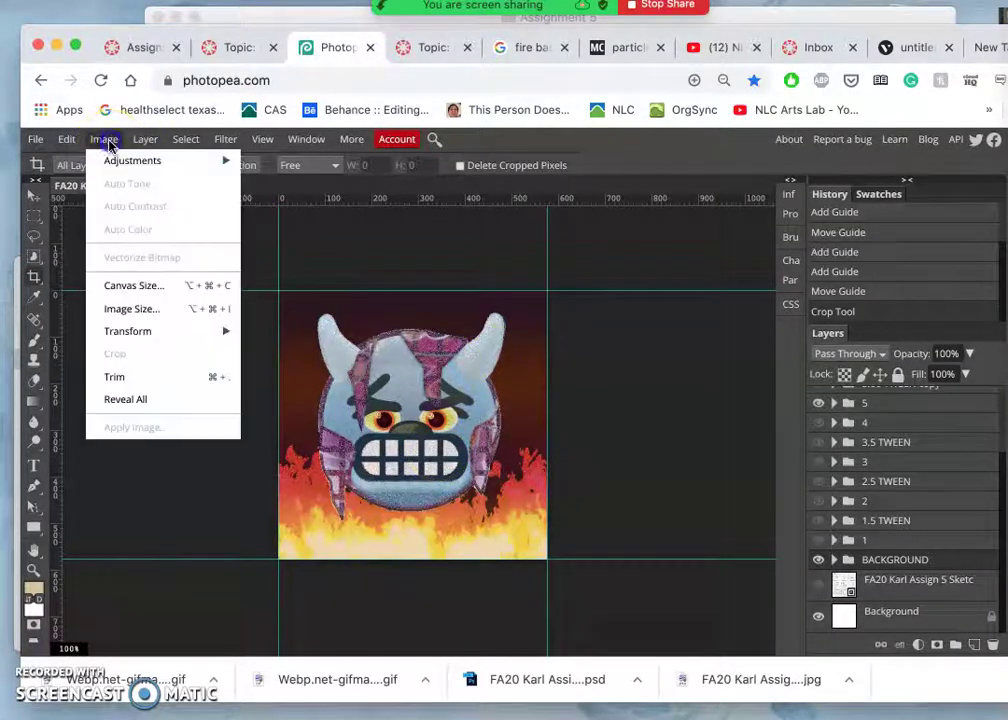
click(140, 289)
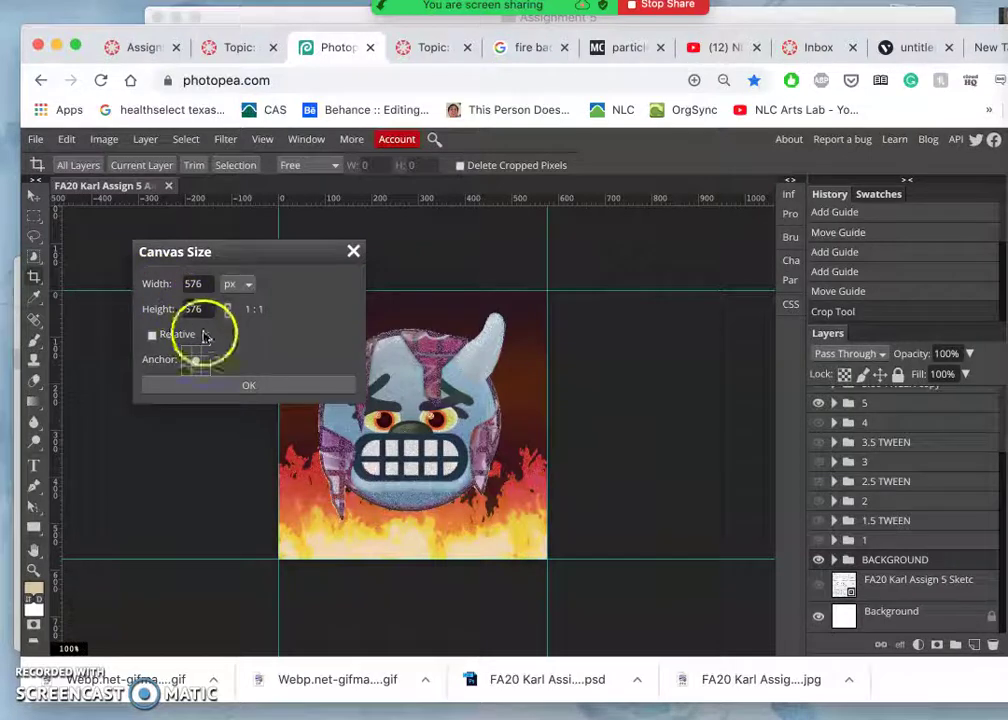
click(252, 284)
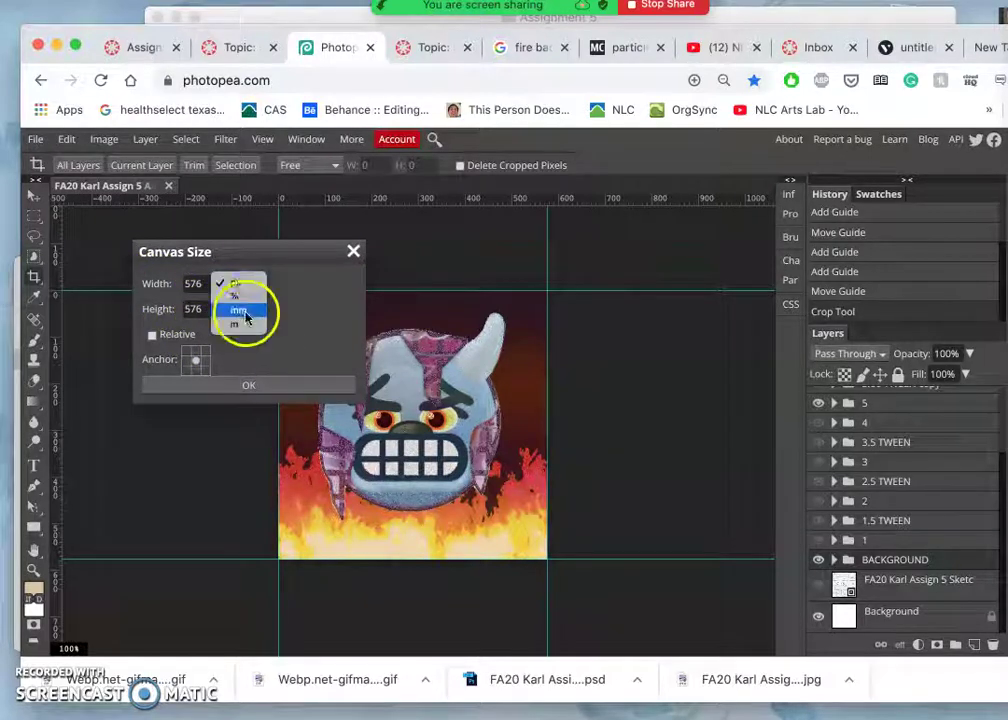
click(243, 323)
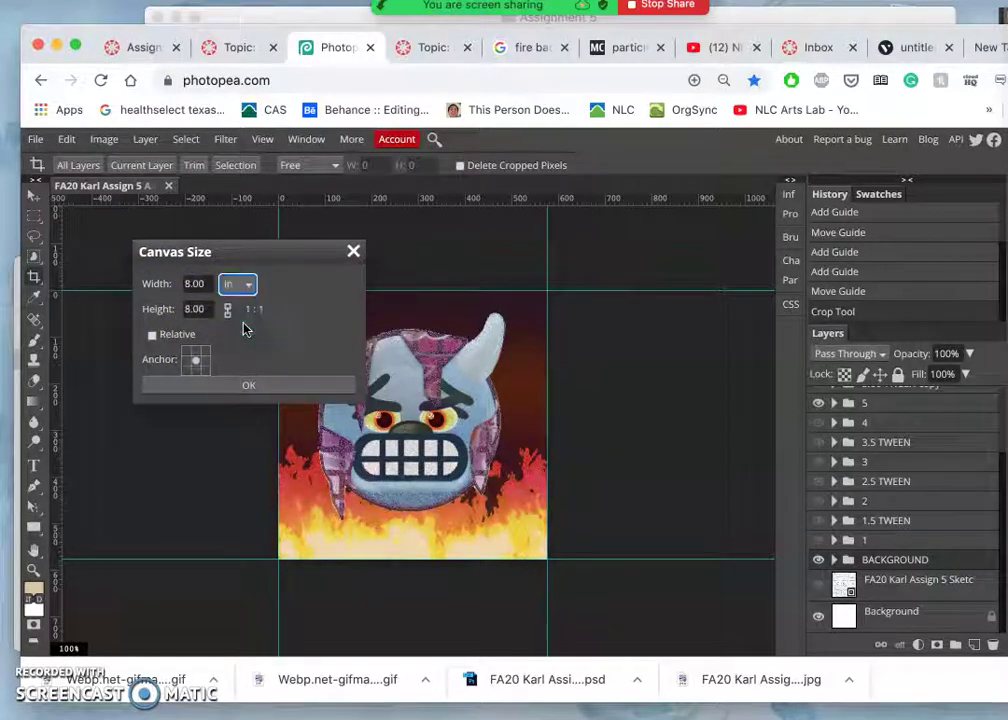
double_click(205, 284)
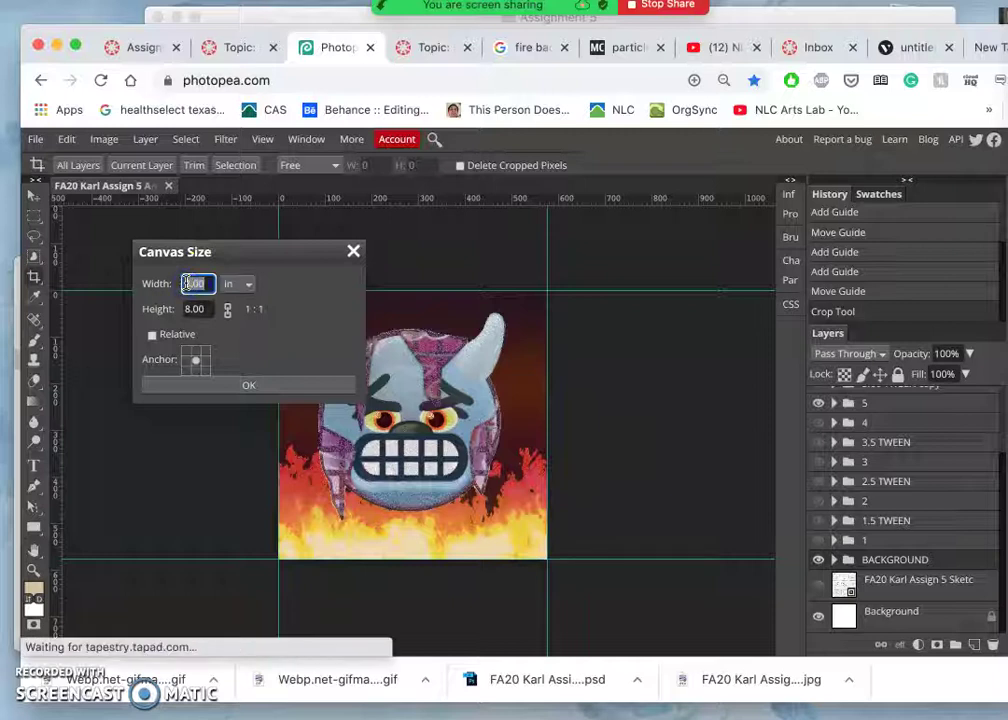
text(30)
double_click(196, 309)
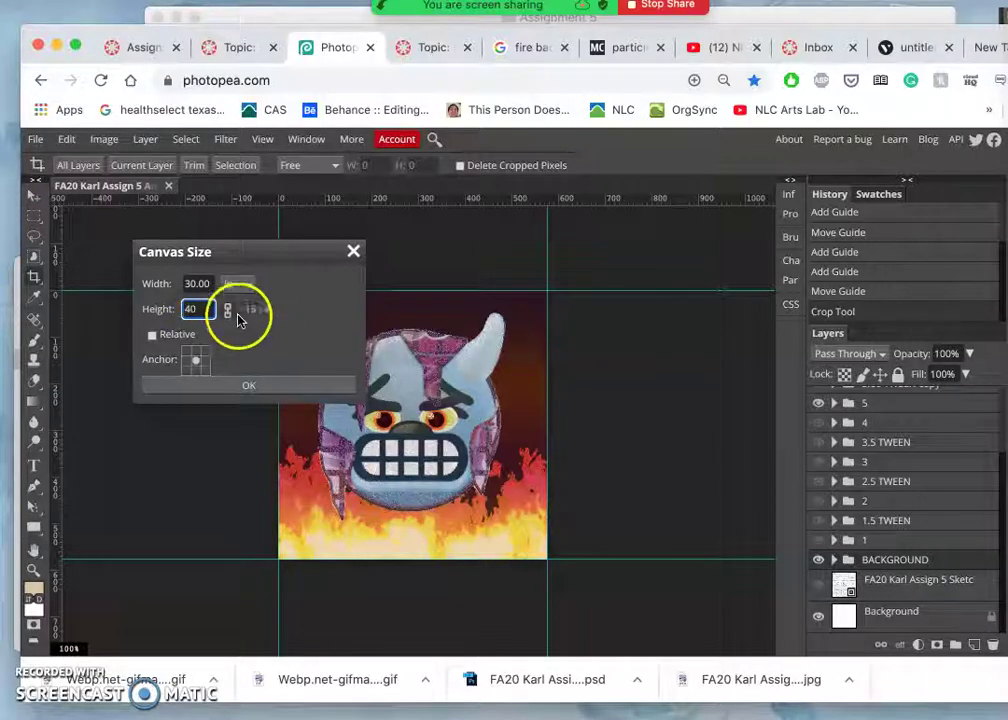
click(250, 387)
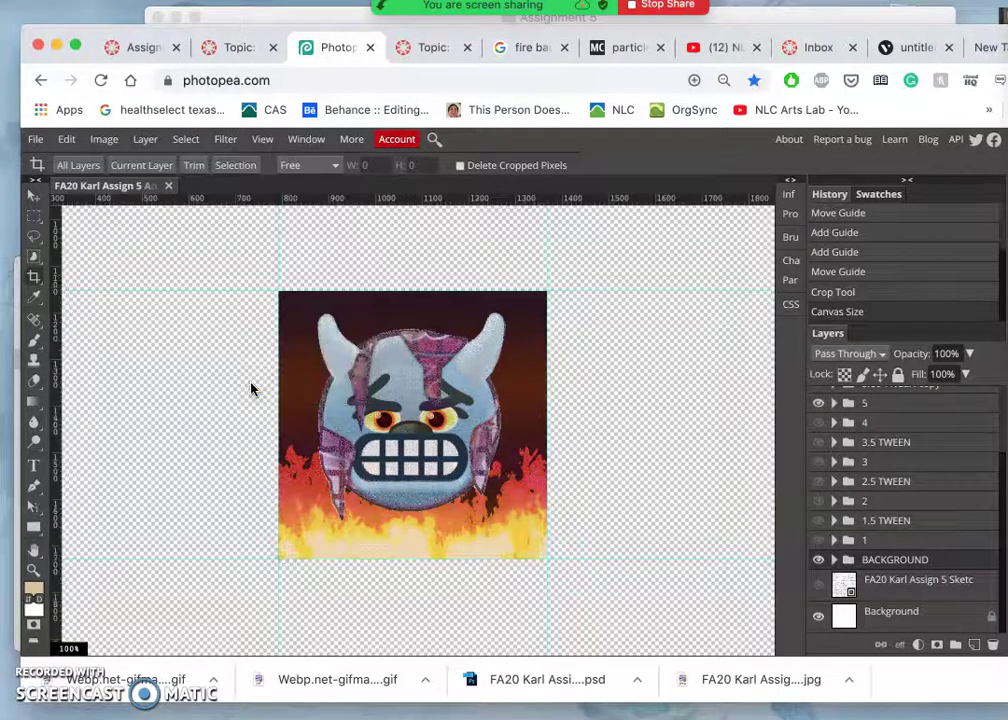
Zoom out to see the whole enlarged canvas and select the Background layer
key(super+minus)
key(super+minus)
key(super+minus)
key(super+minus)
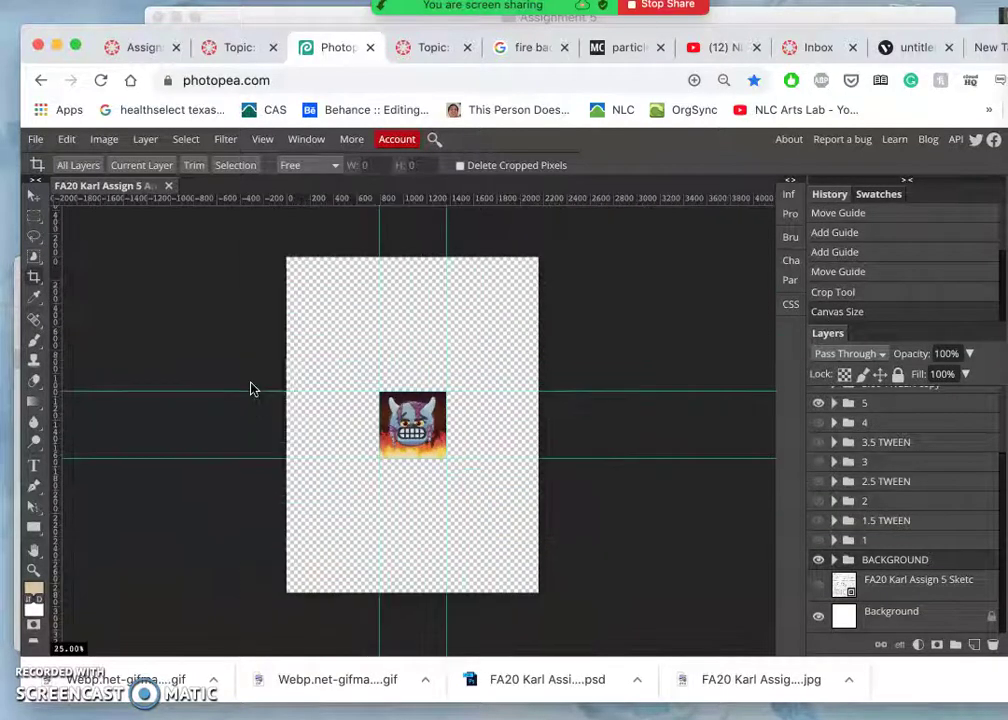
click(351, 343)
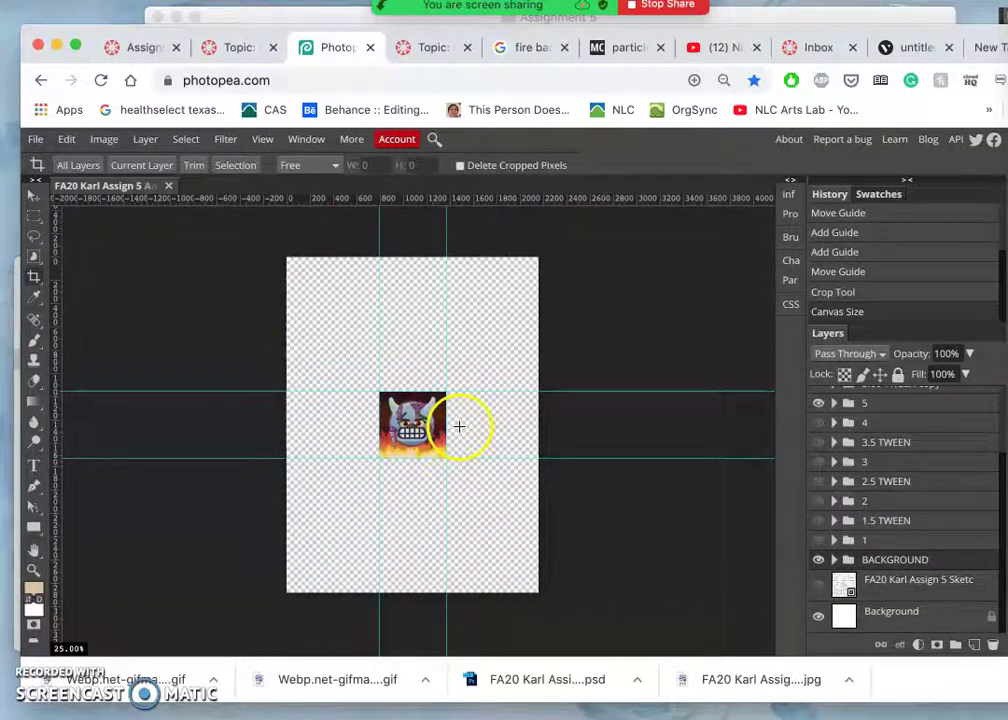
click(893, 610)
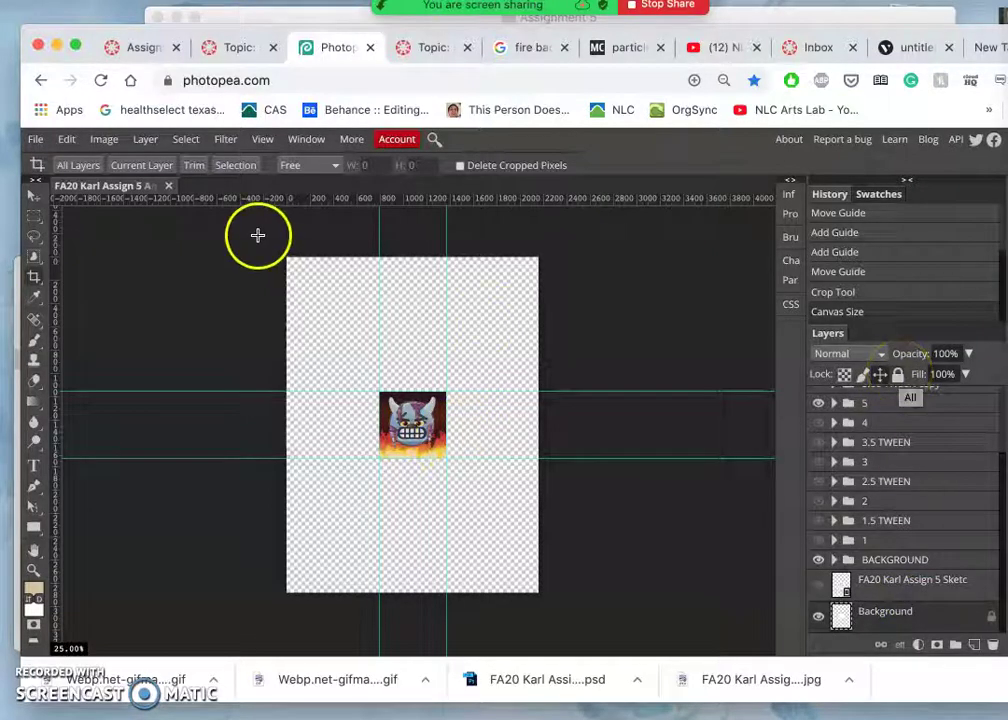
Fill the Background layer with White using Edit > Fill
click(66, 139)
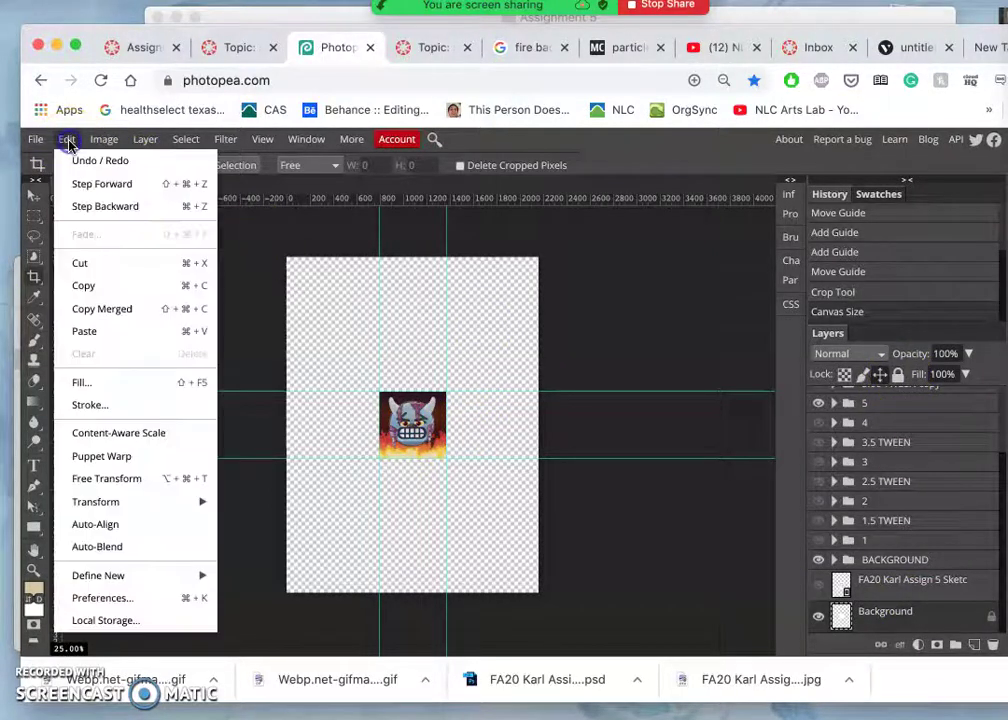
click(110, 380)
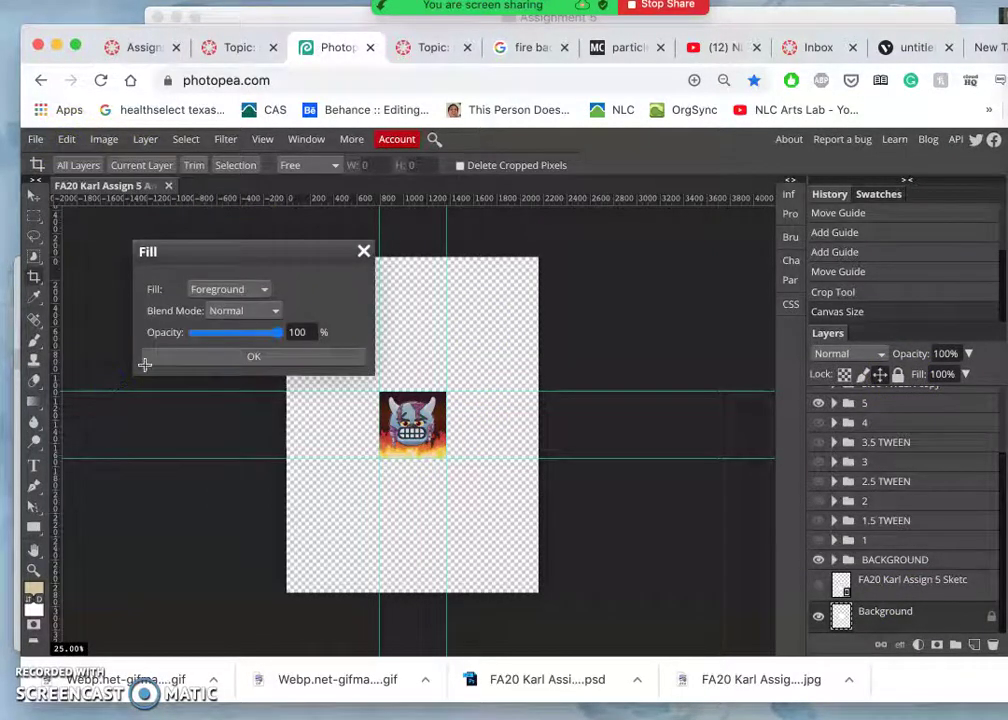
click(263, 292)
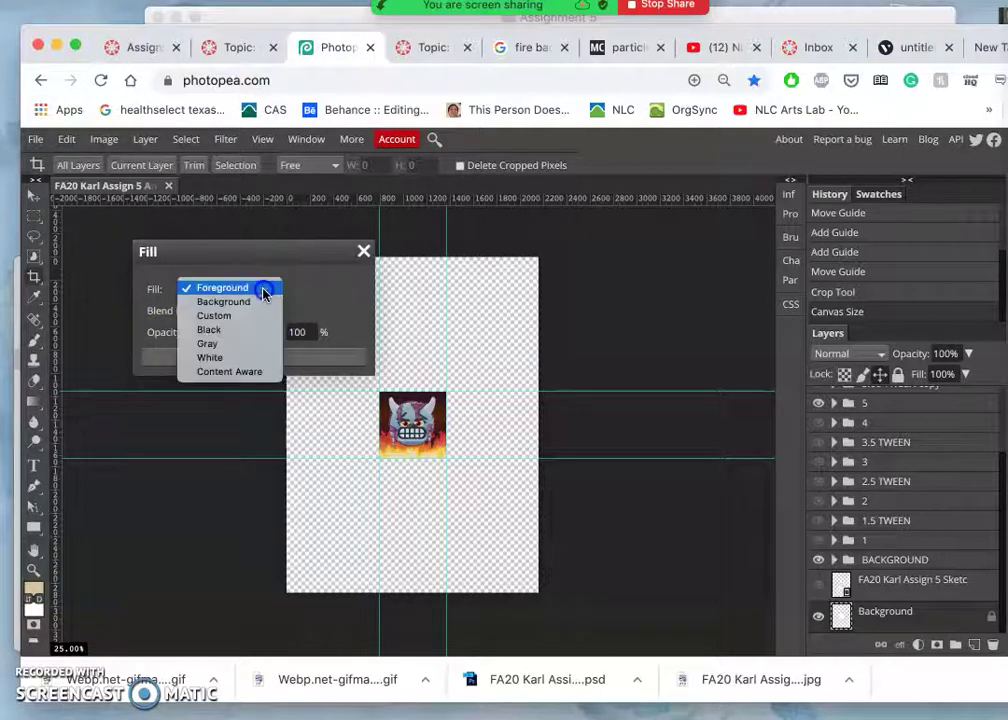
click(248, 357)
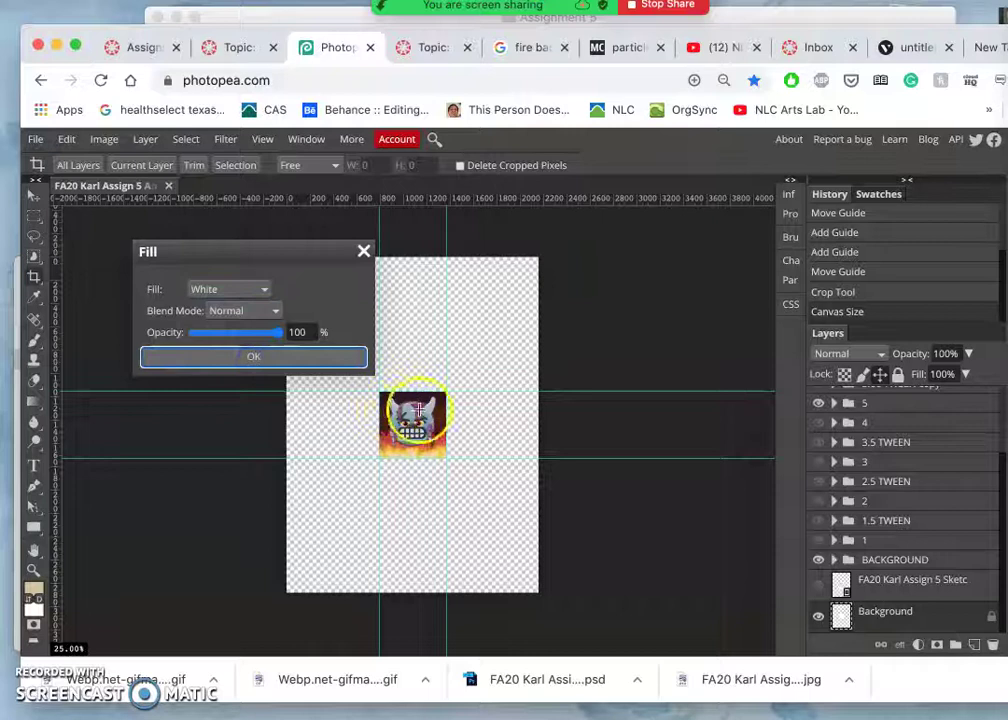
key(Return)
scroll(405, 420, up, 3)
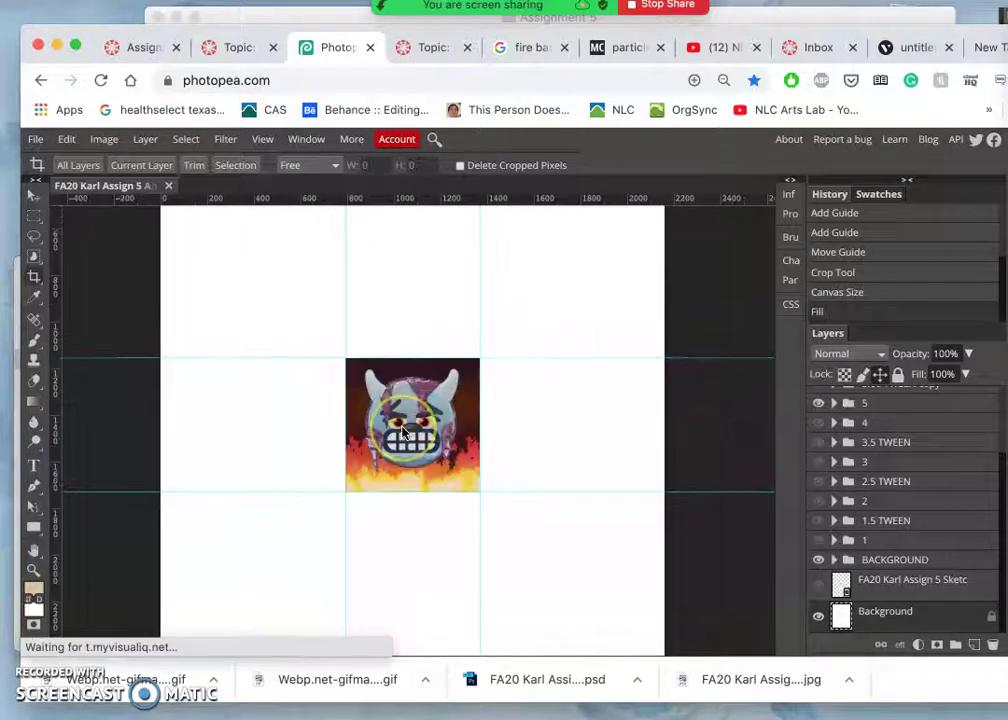
scroll(405, 428, up, 2)
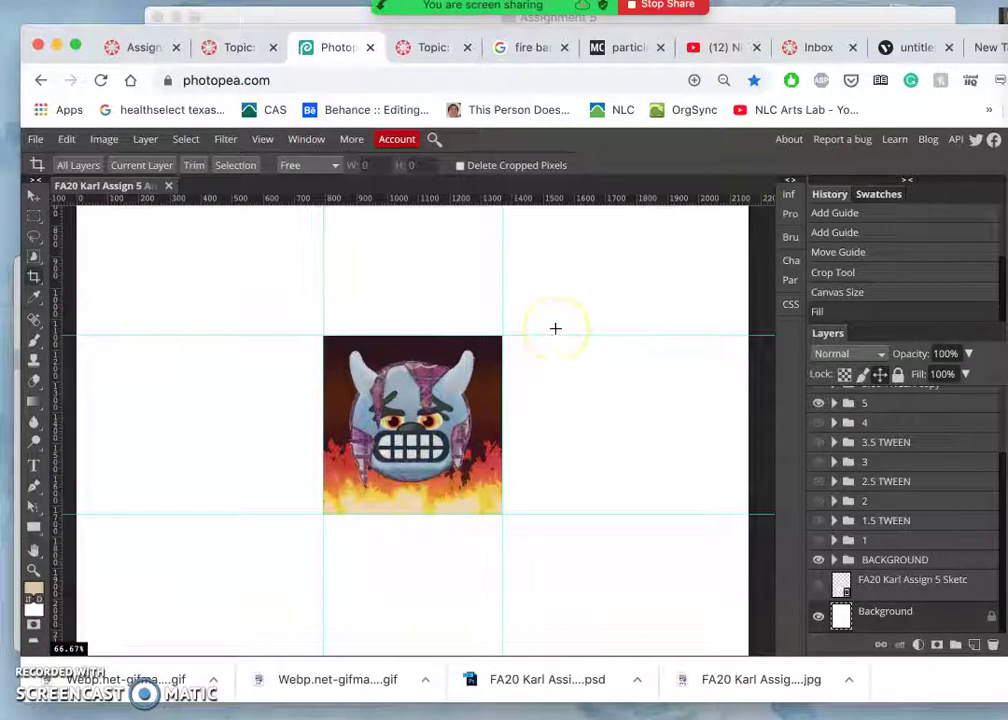
Turn on View > Show > Grid, toggle it off and on to check, then zoom to 200%
click(263, 140)
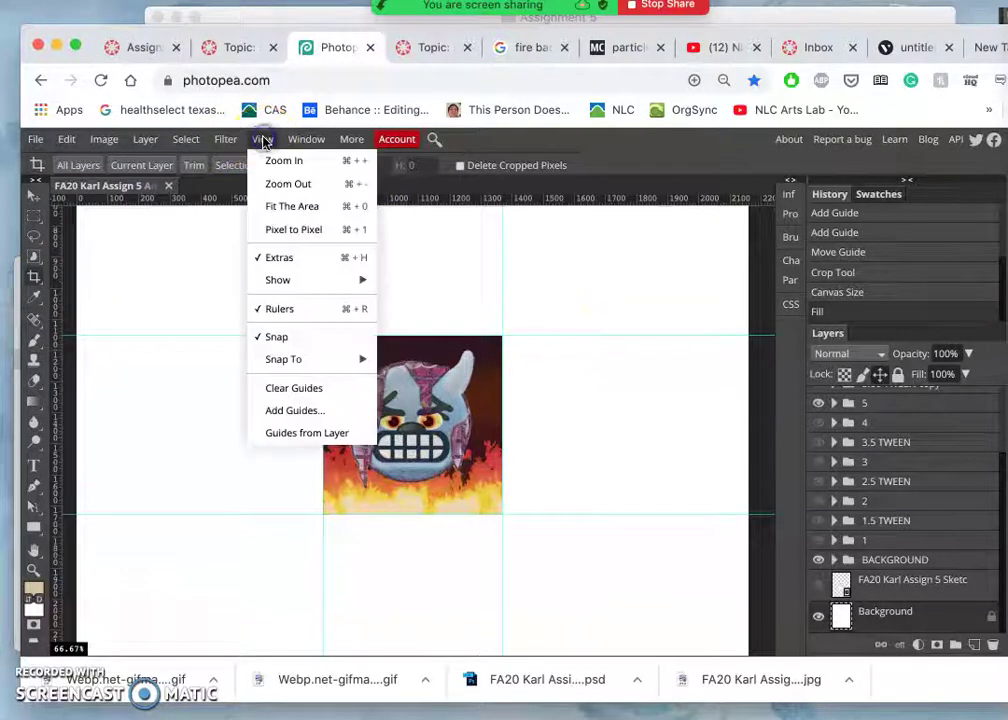
mouse_move(286, 280)
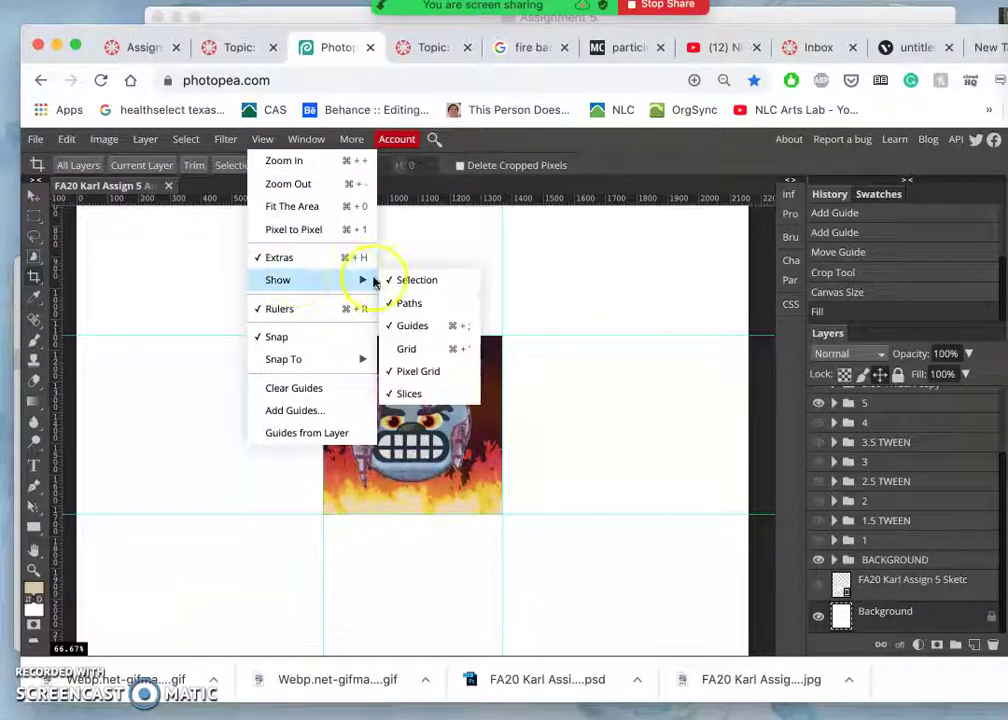
click(451, 352)
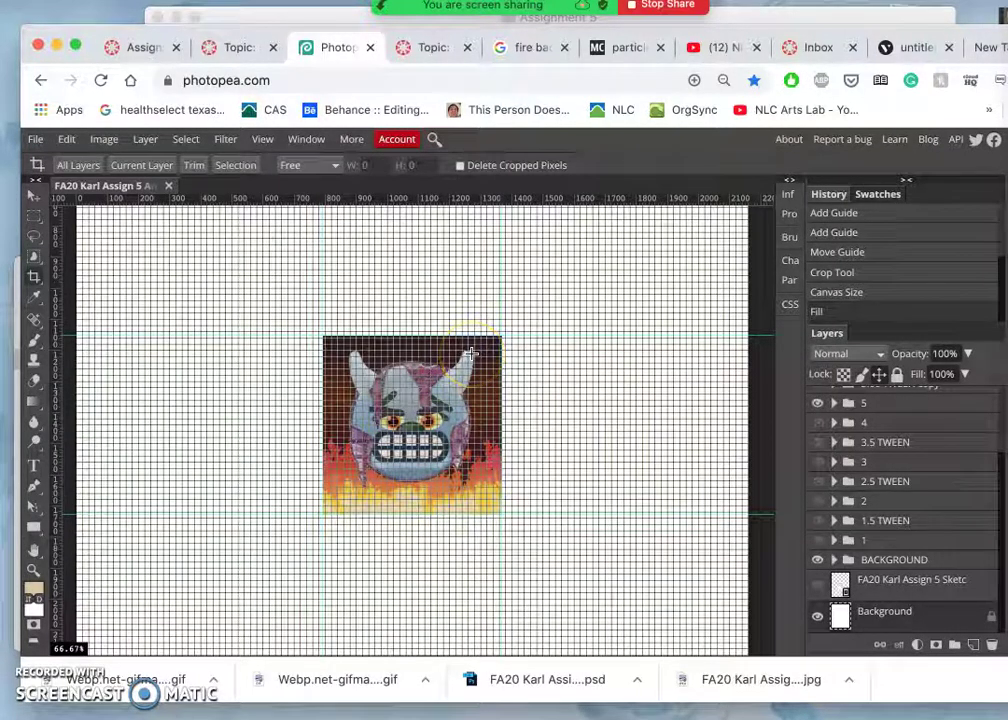
key(ctrl+apostrophe)
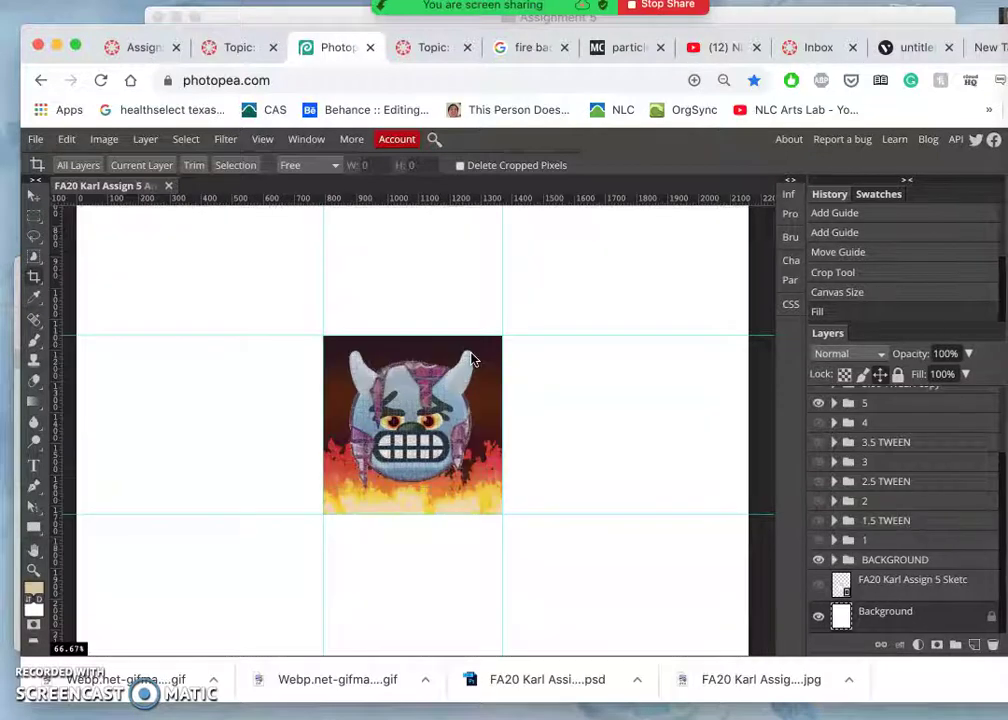
key(ctrl+apostrophe)
key(ctrl+apostrophe)
key(ctrl+apostrophe)
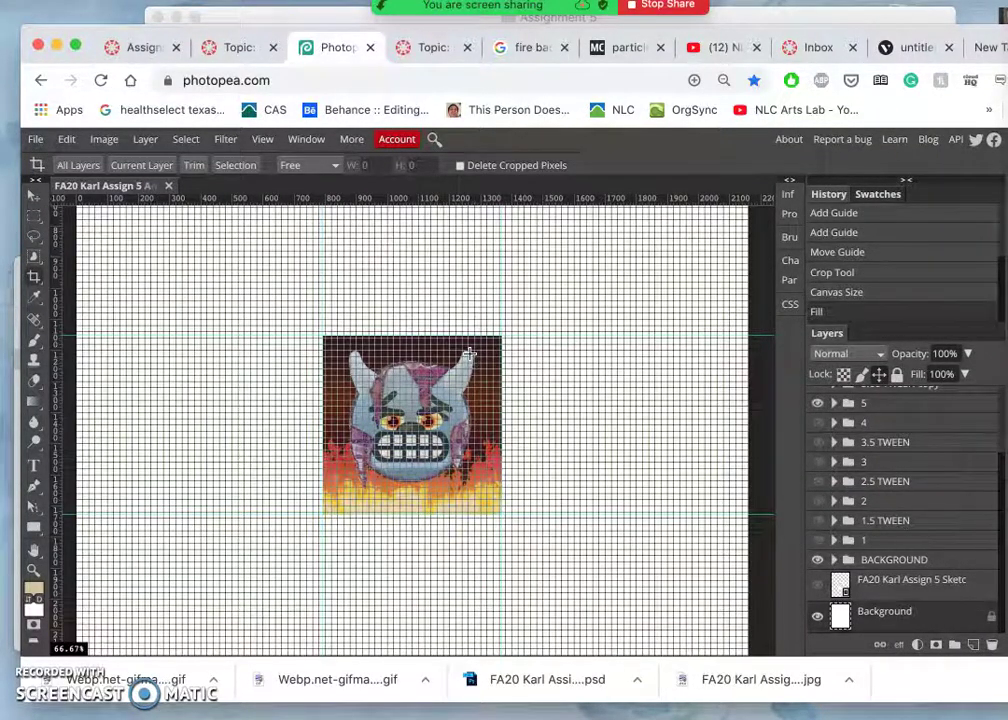
key(ctrl+plus)
key(ctrl+plus)
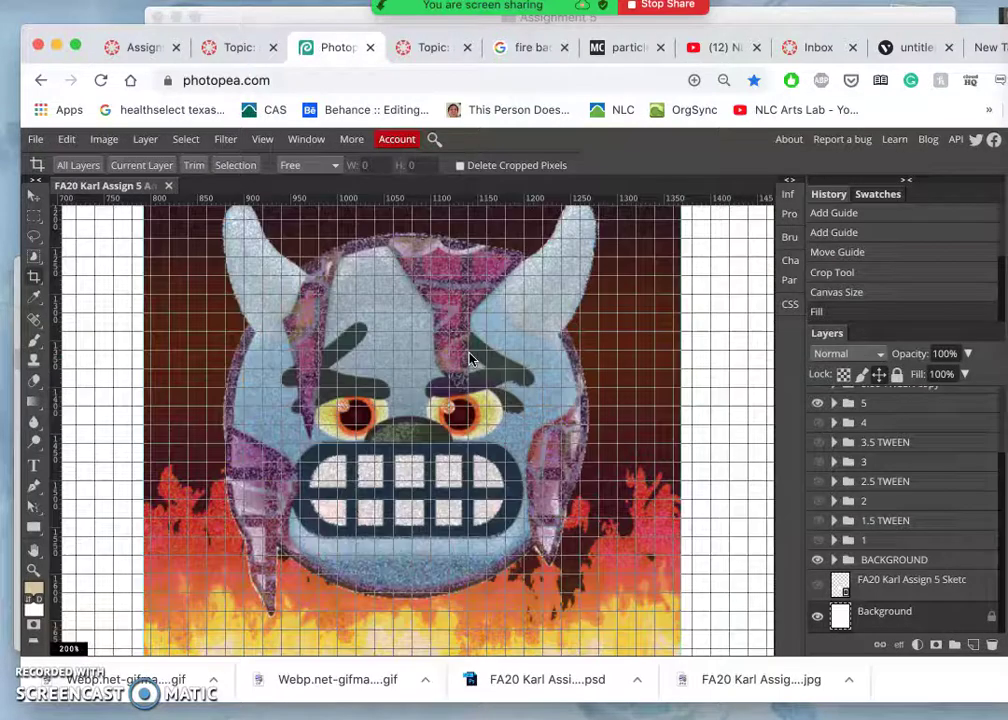
scroll(470, 358, up, 4)
click(368, 283)
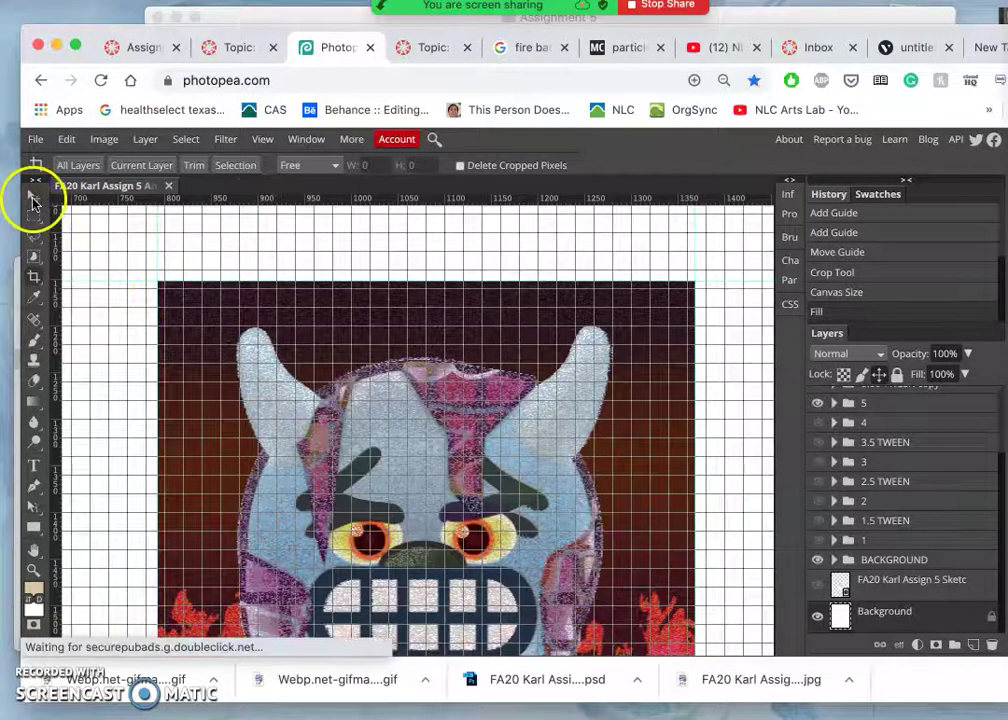
With the Move tool, add a horizontal guide at Y 1100 px and vertical guides at X 740 and 1412 px
key(v)
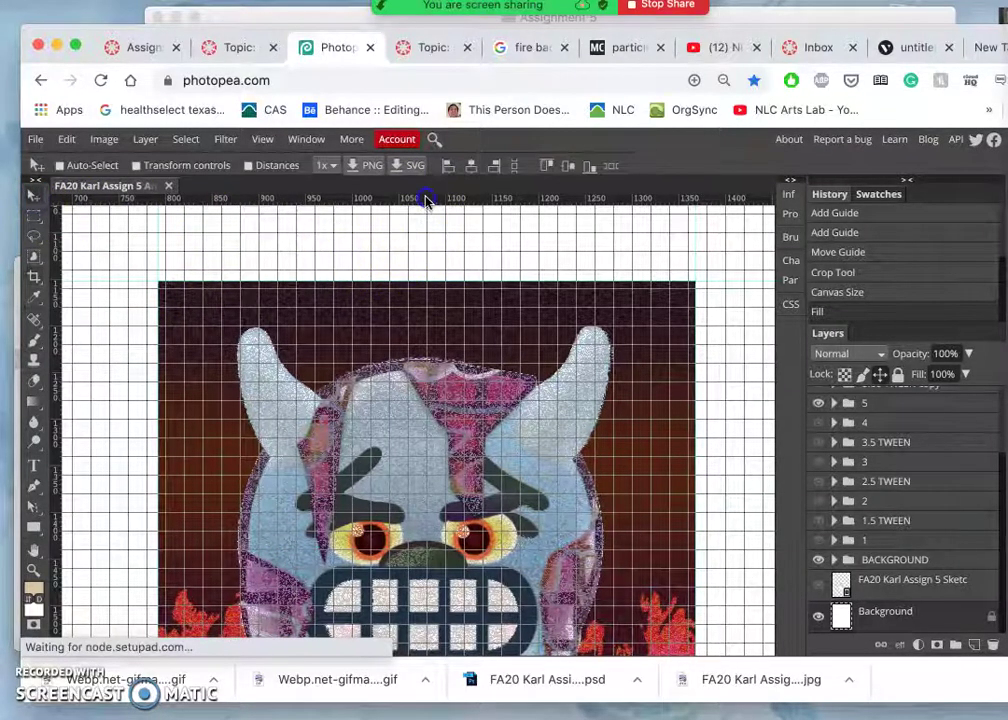
drag(425, 200, 418, 232)
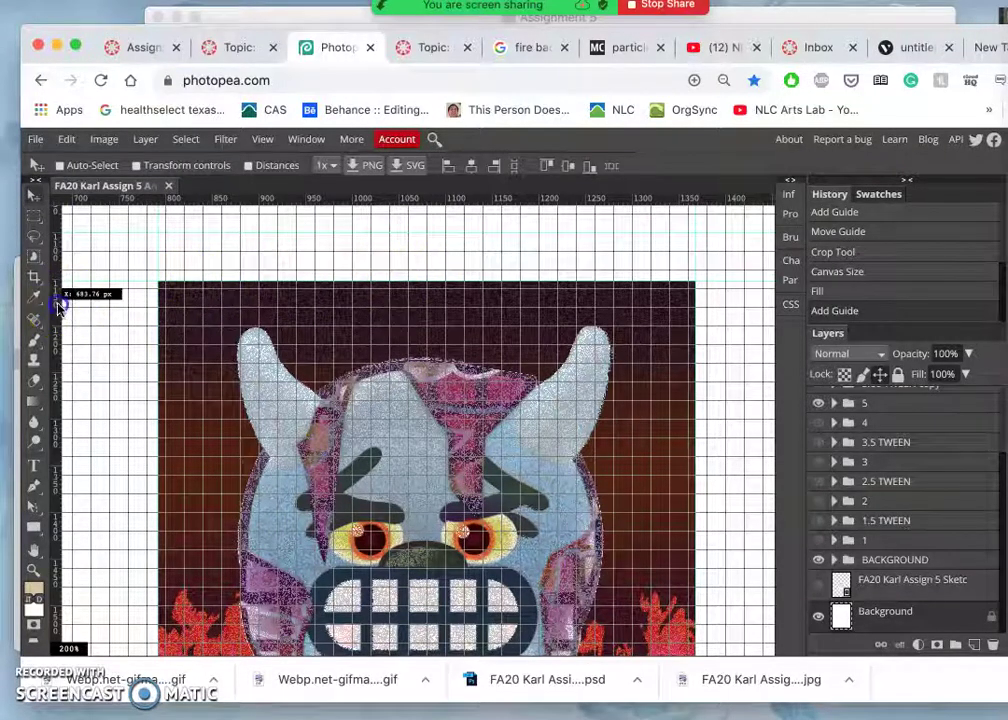
drag(58, 305, 119, 318)
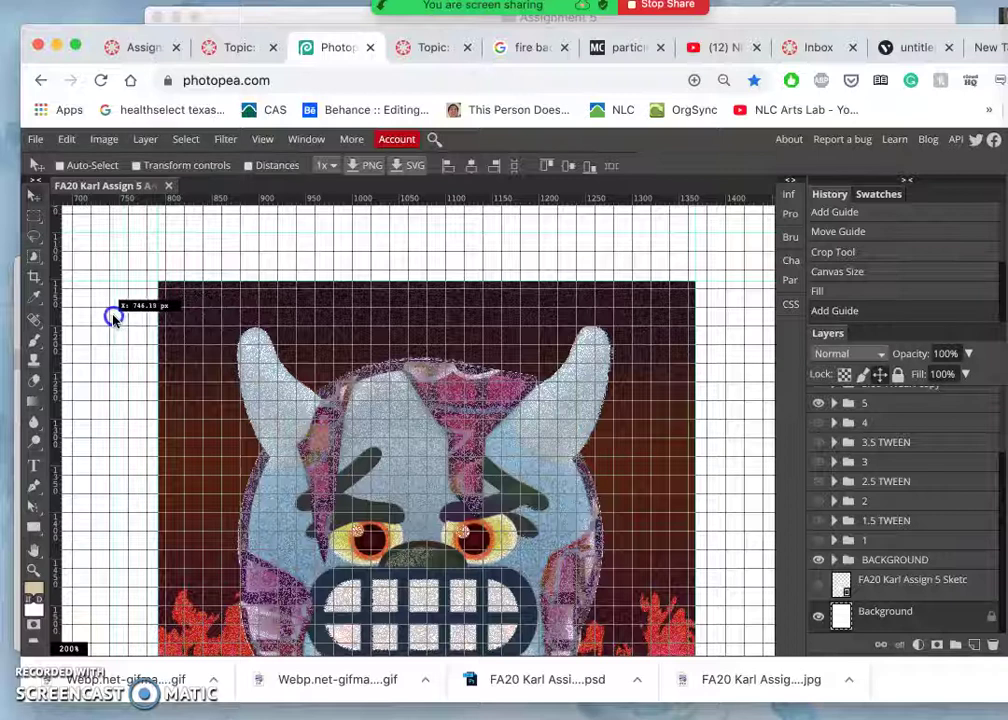
drag(110, 318, 110, 318)
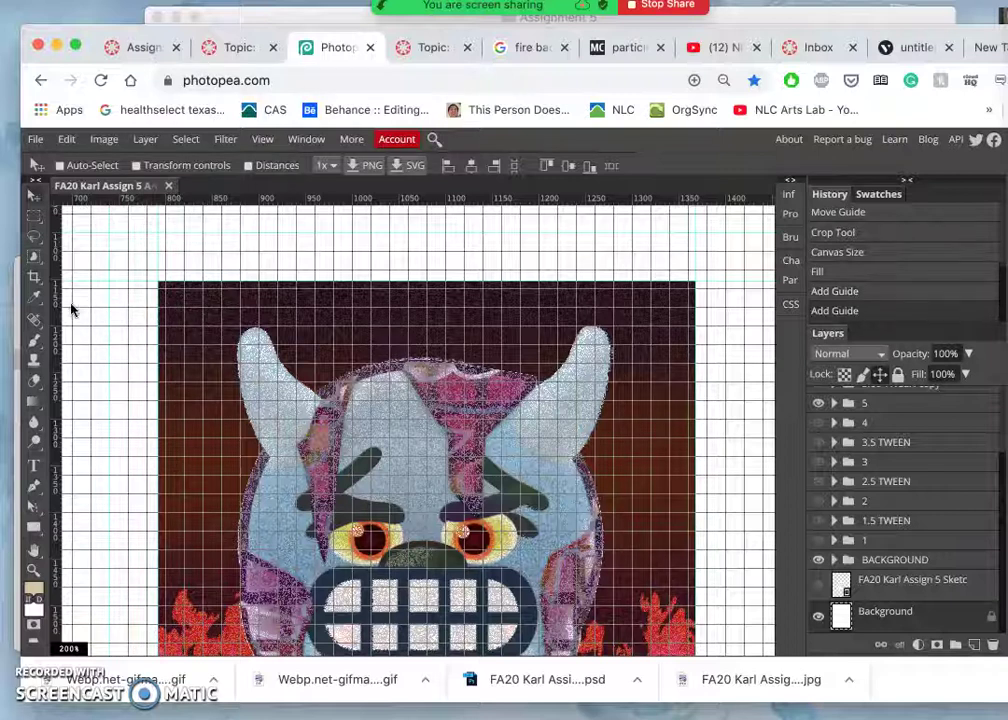
drag(486, 333, 743, 322)
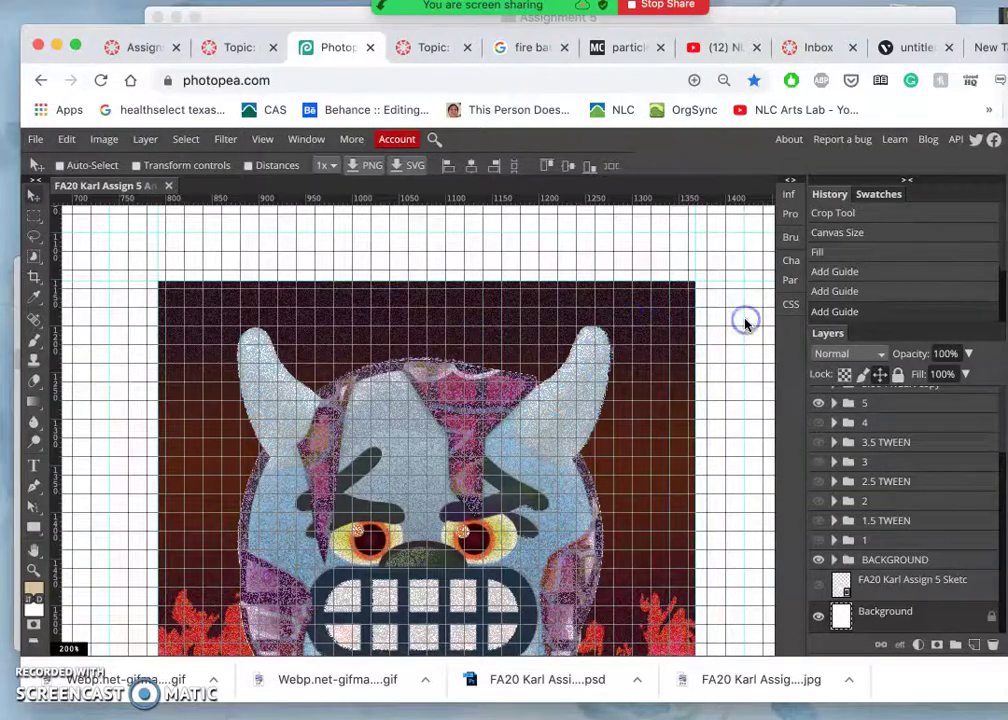
Add a horizontal guide near Y 1768 px and zoom out to 33.33%
scroll(566, 351, down, 5)
scroll(566, 351, down, 5)
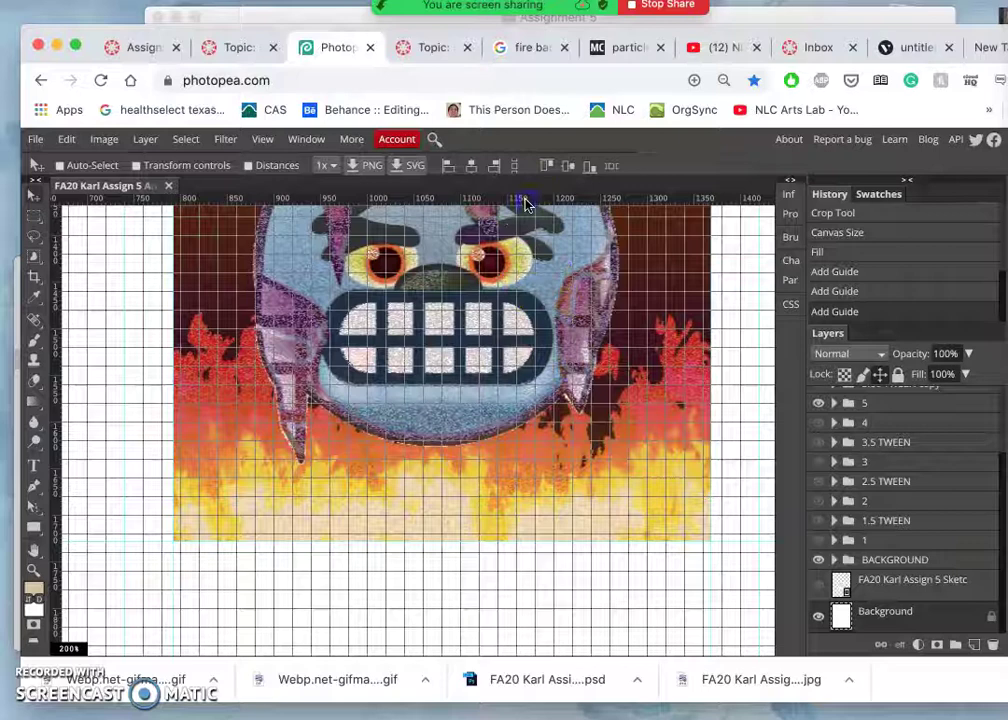
drag(524, 201, 573, 588)
click(590, 520)
click(600, 555)
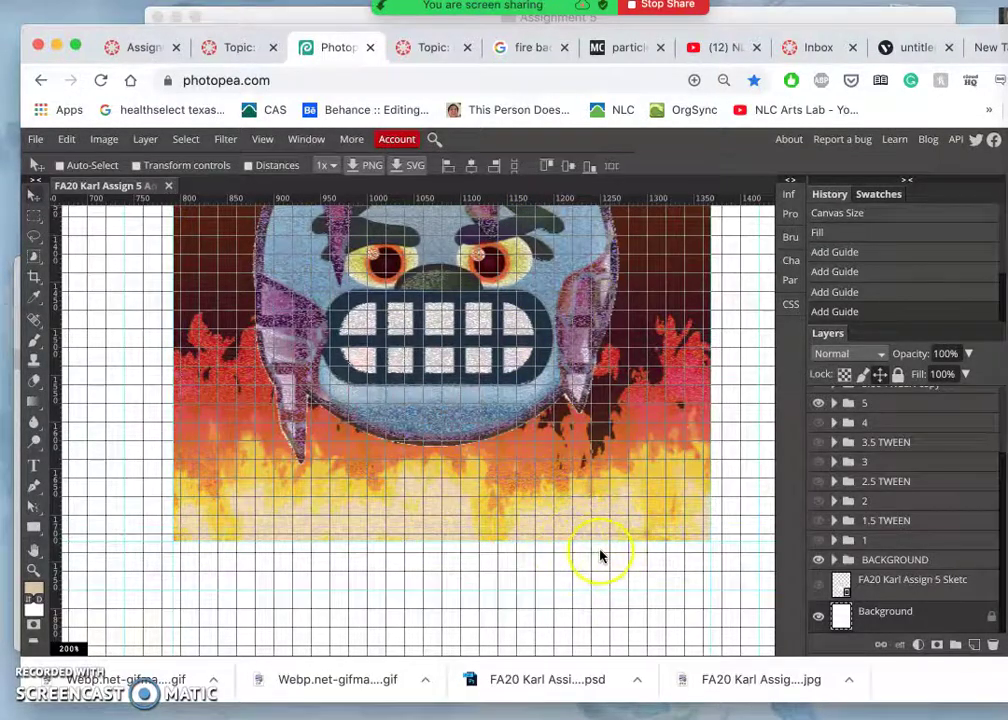
key(super+minus)
key(super+minus)
key(super+minus)
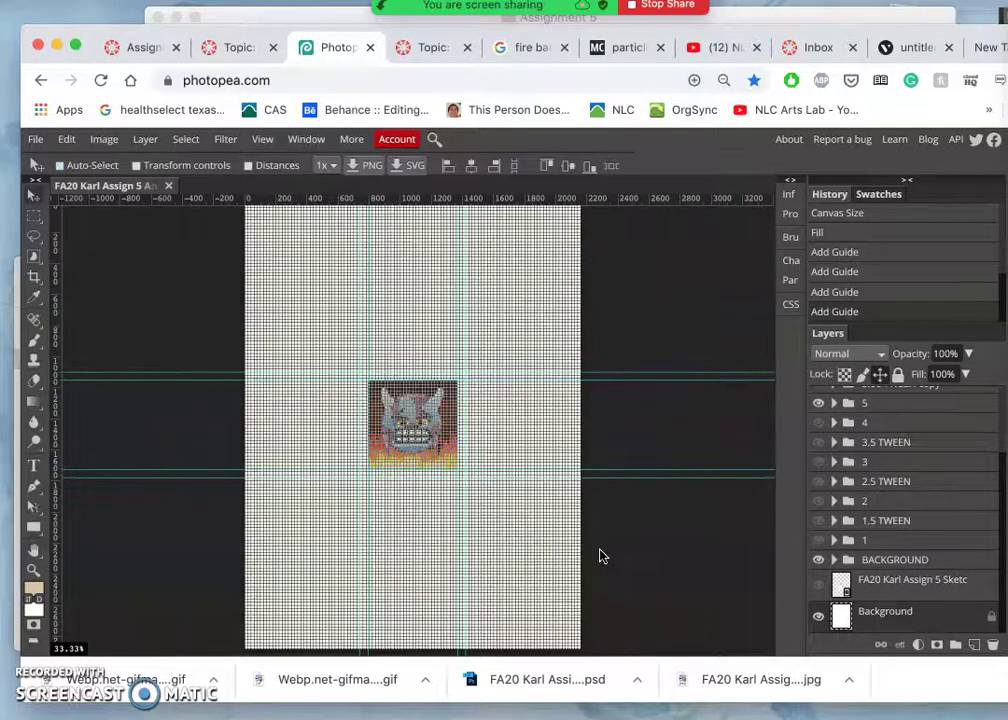
Uncheck View > Show > Grid, zoom in to 66.67% on the first frame, and turn off Auto-Select
click(531, 495)
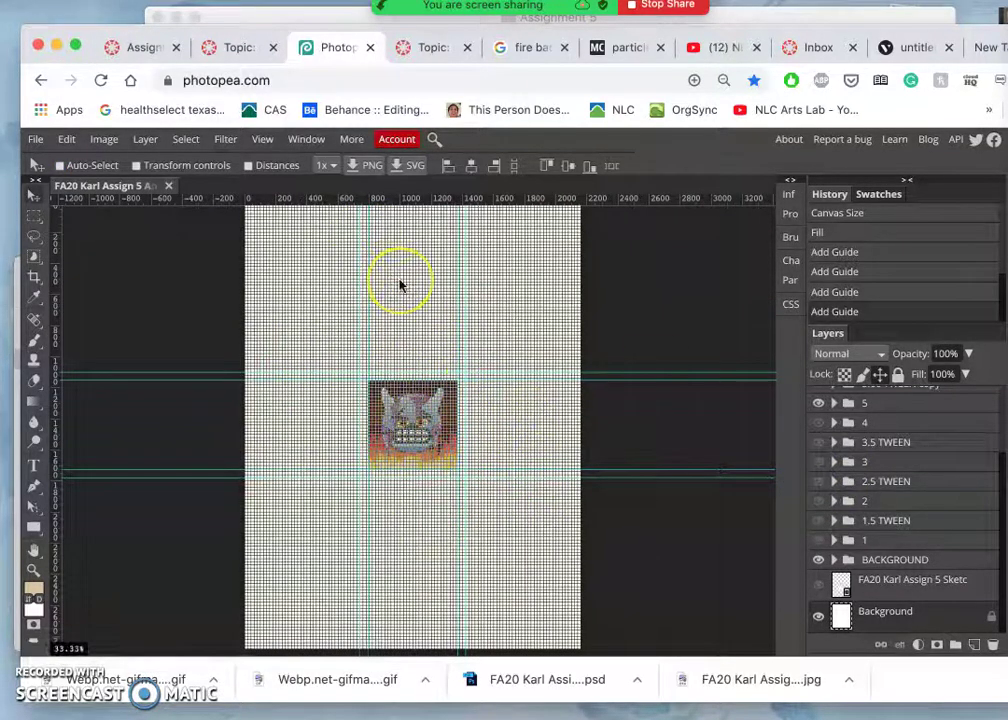
click(261, 139)
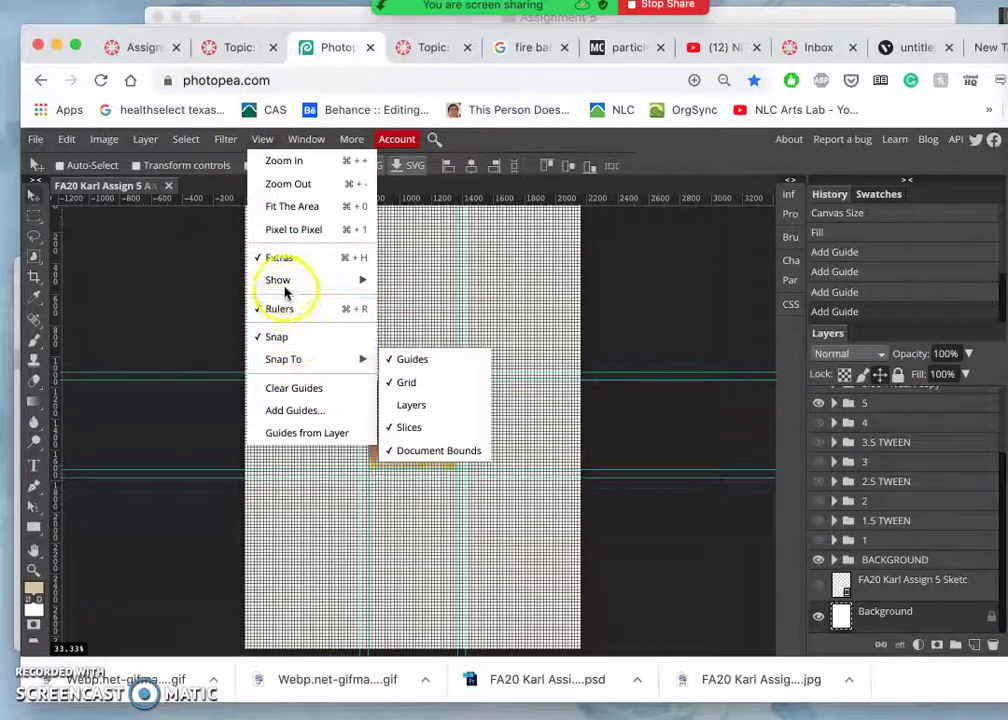
mouse_move(285, 285)
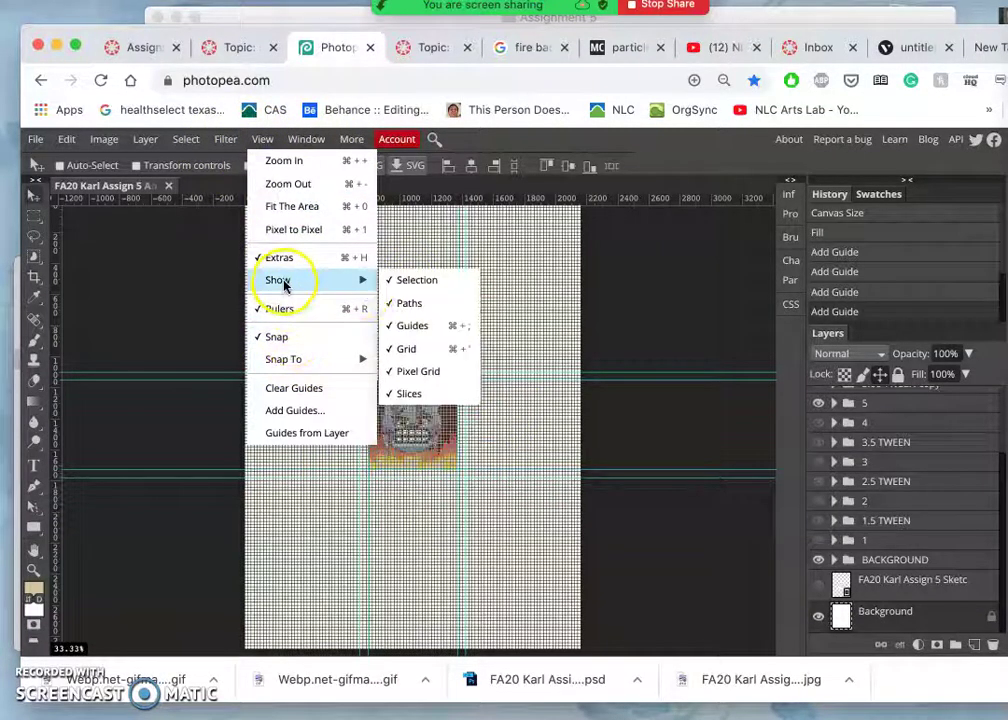
click(403, 350)
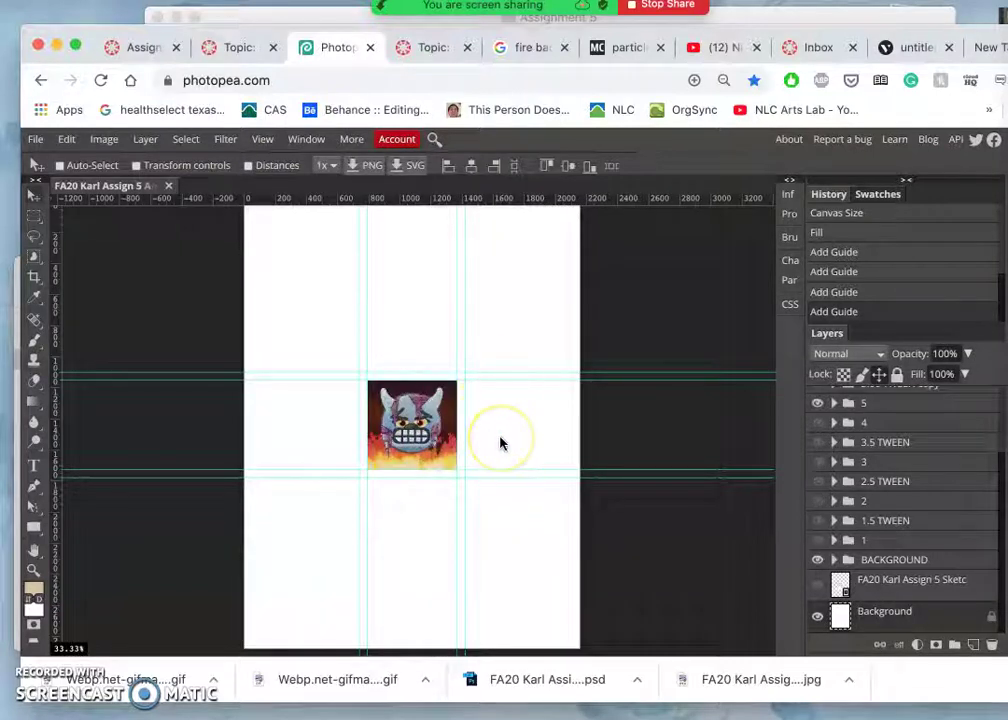
key(super+equal)
key(super+equal)
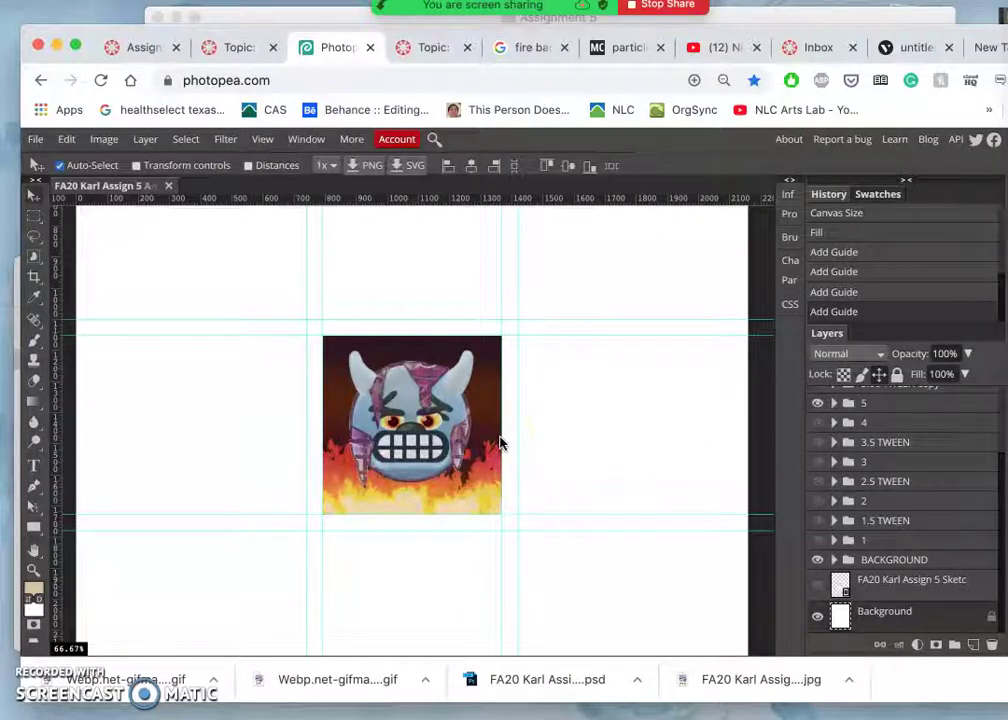
key(super)
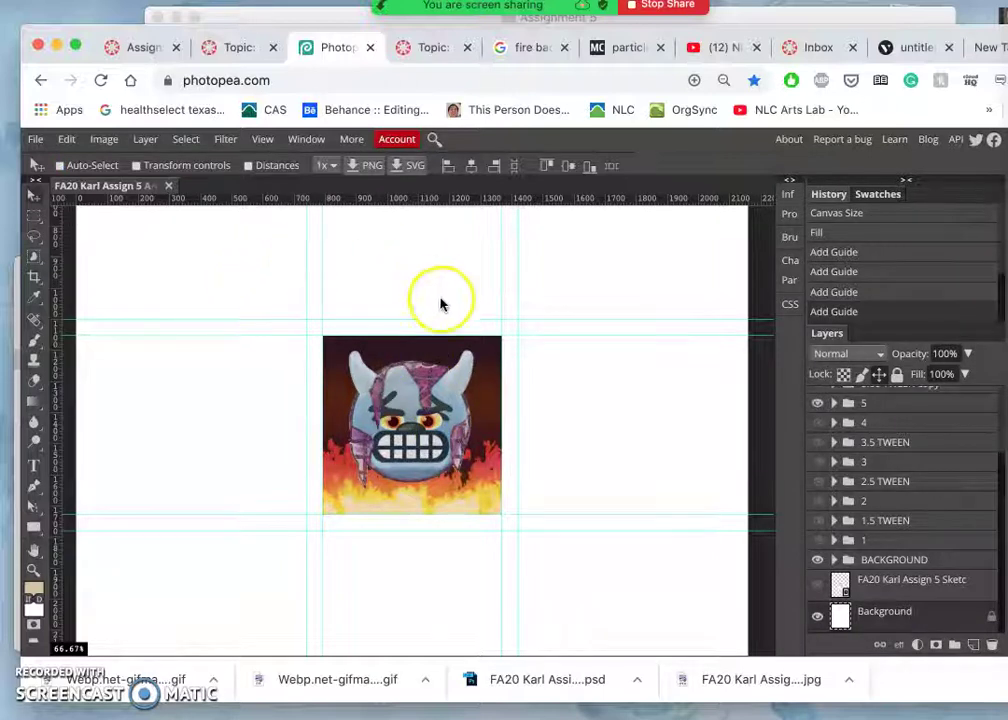
Make layer group 1 visible and select it, test-moving the monster face and undoing it
click(817, 540)
click(851, 541)
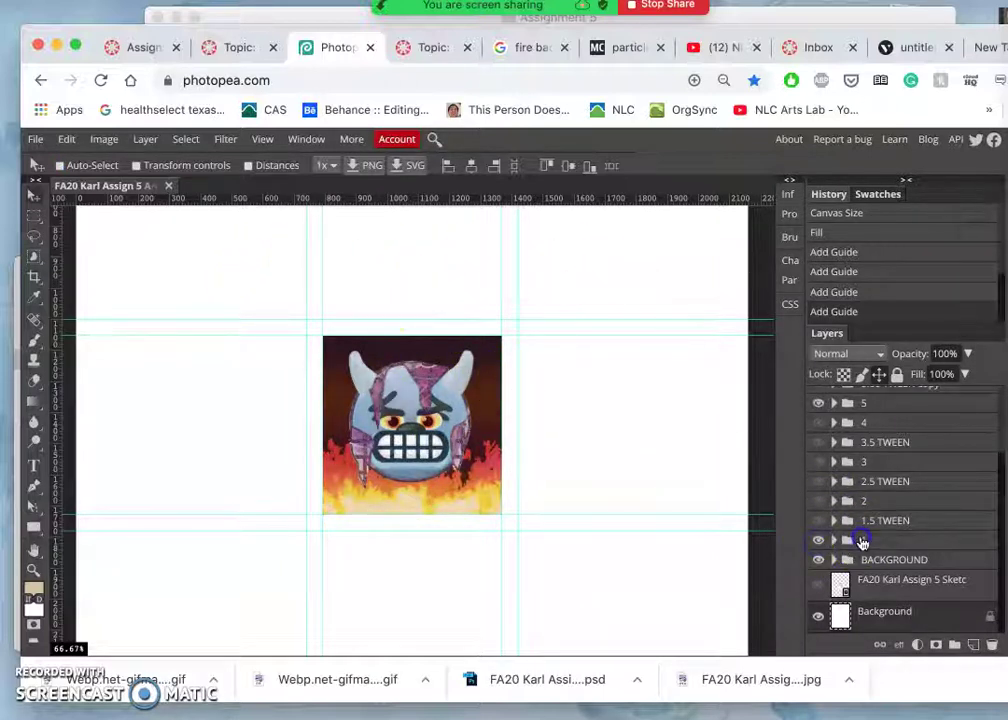
click(59, 165)
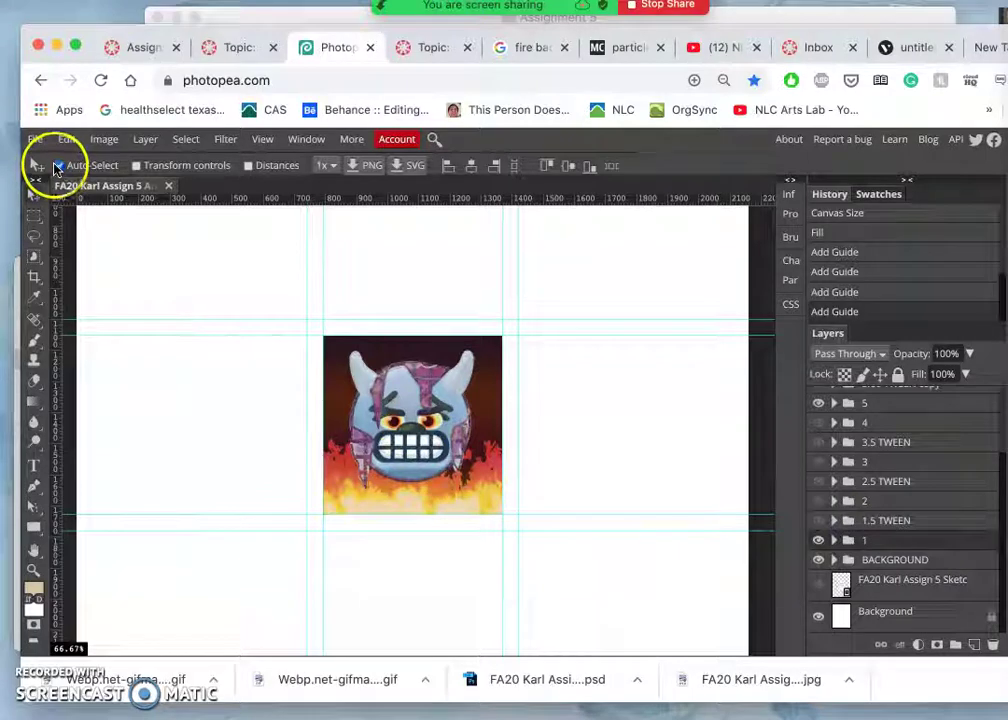
click(57, 166)
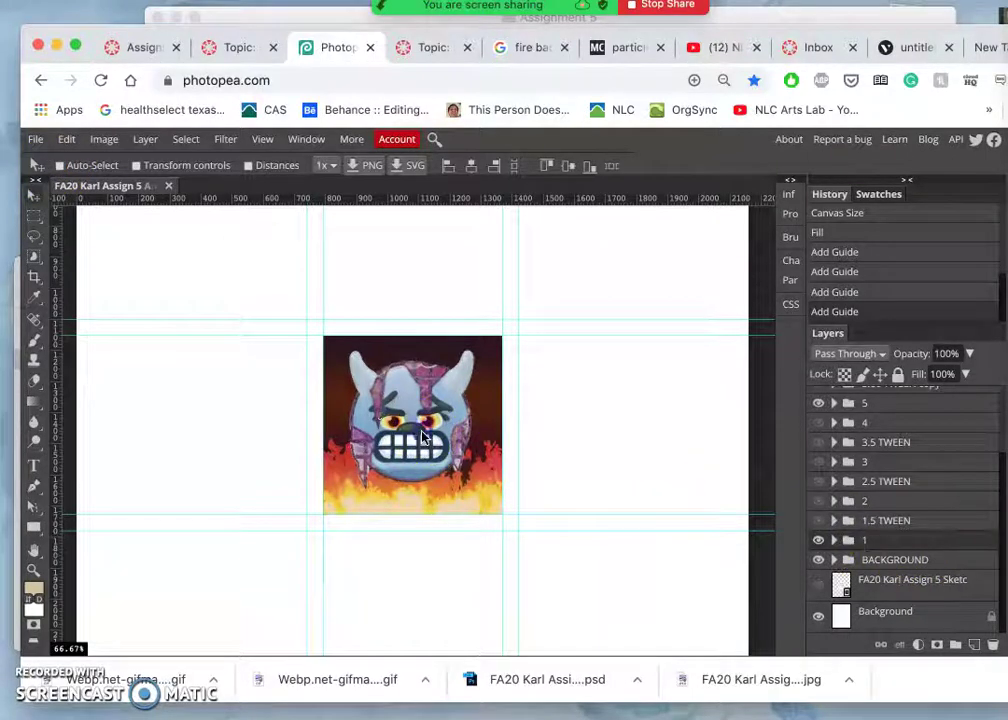
drag(422, 437, 262, 355)
key(ctrl+z)
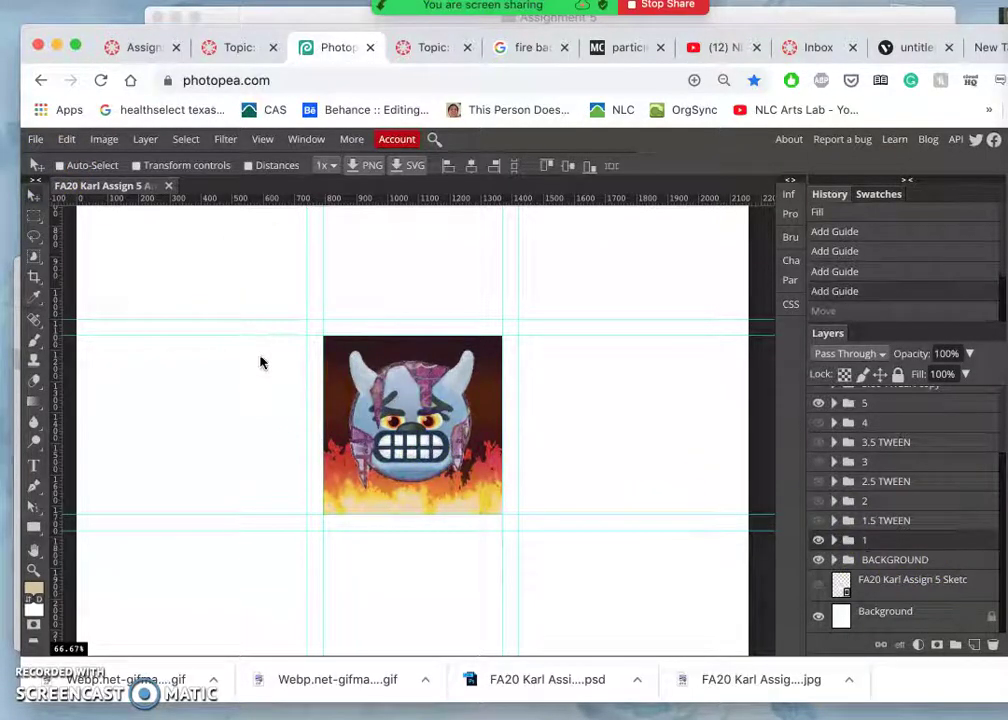
Merge group 1 into a single layer named '1', then select the BACKGROUND group
right_click(873, 539)
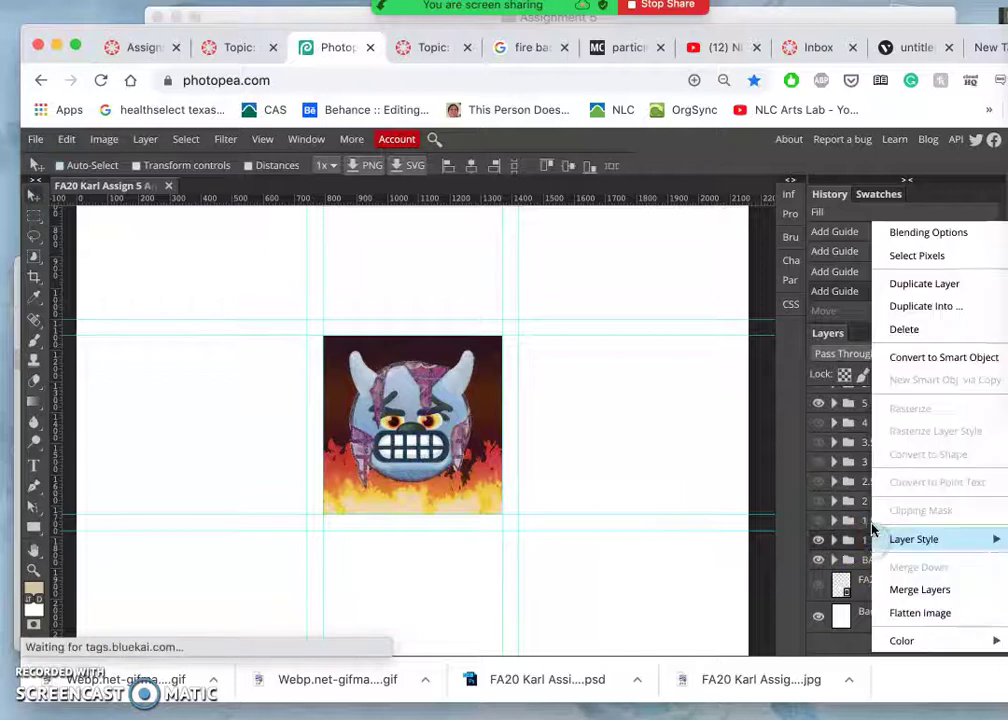
click(908, 591)
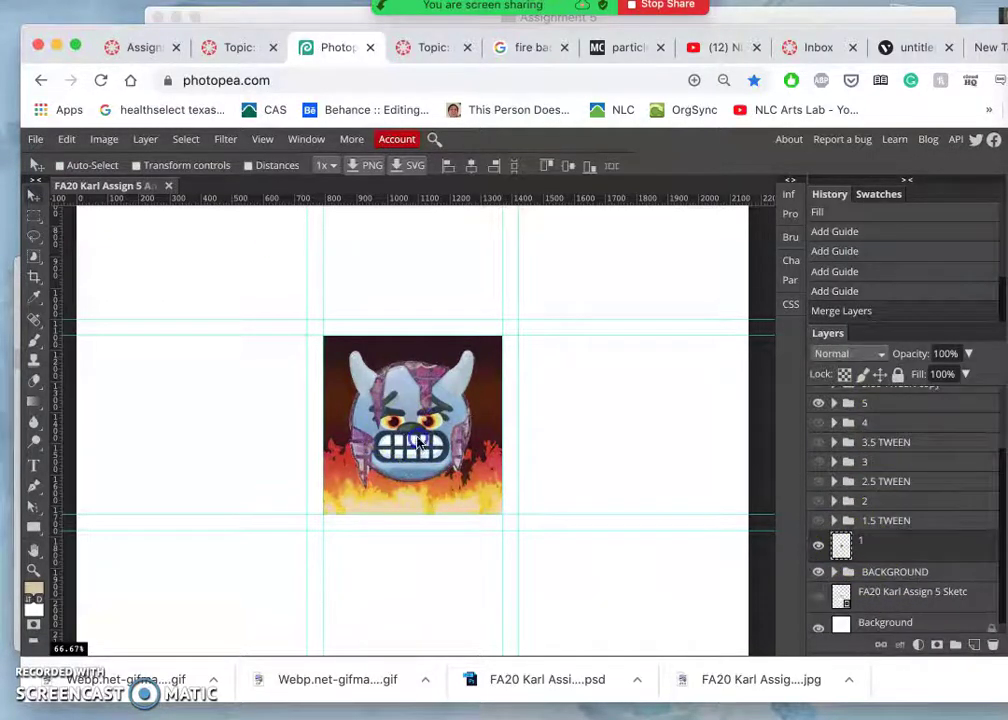
drag(418, 443, 238, 322)
key(ctrl+z)
click(651, 401)
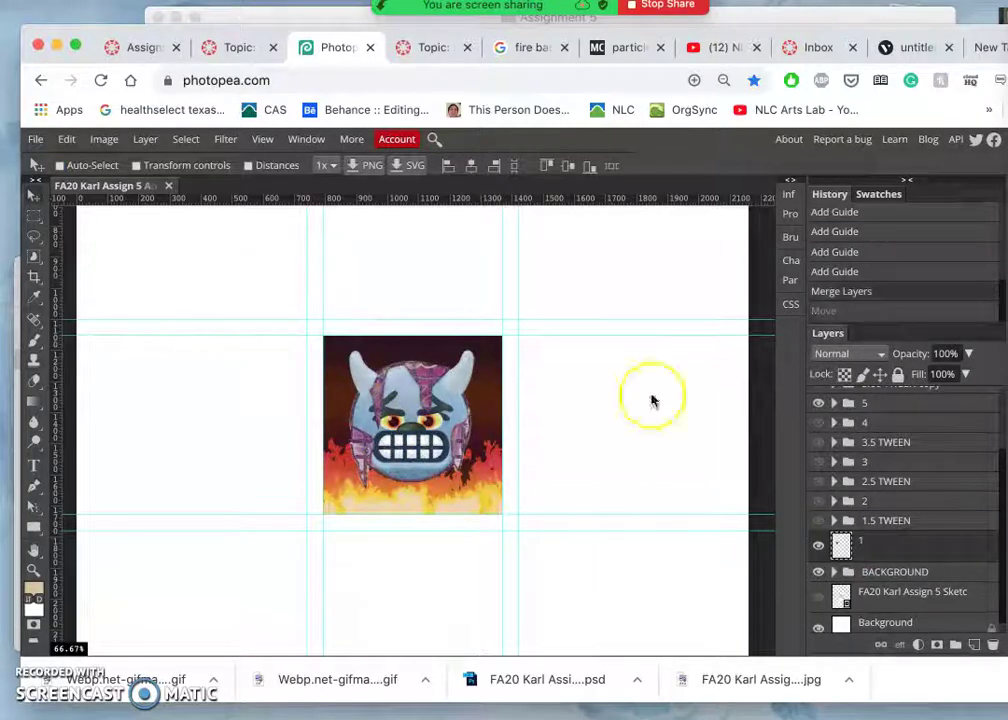
click(868, 576)
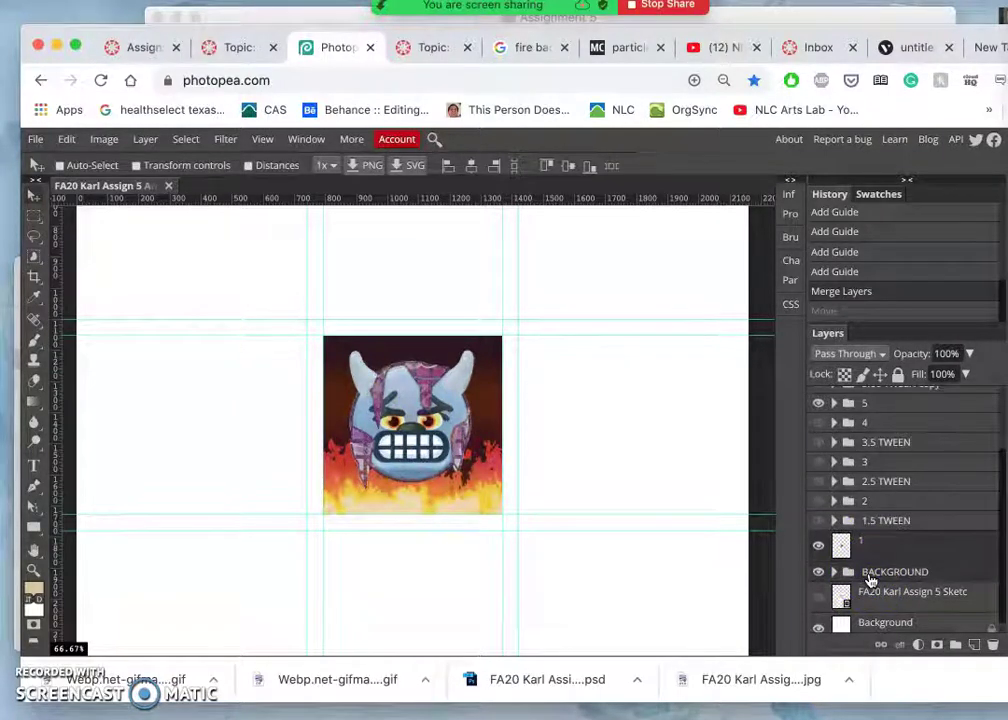
Duplicate the BACKGROUND group repeatedly with Cmd+J up to BACKGROUND copy 18
click(836, 572)
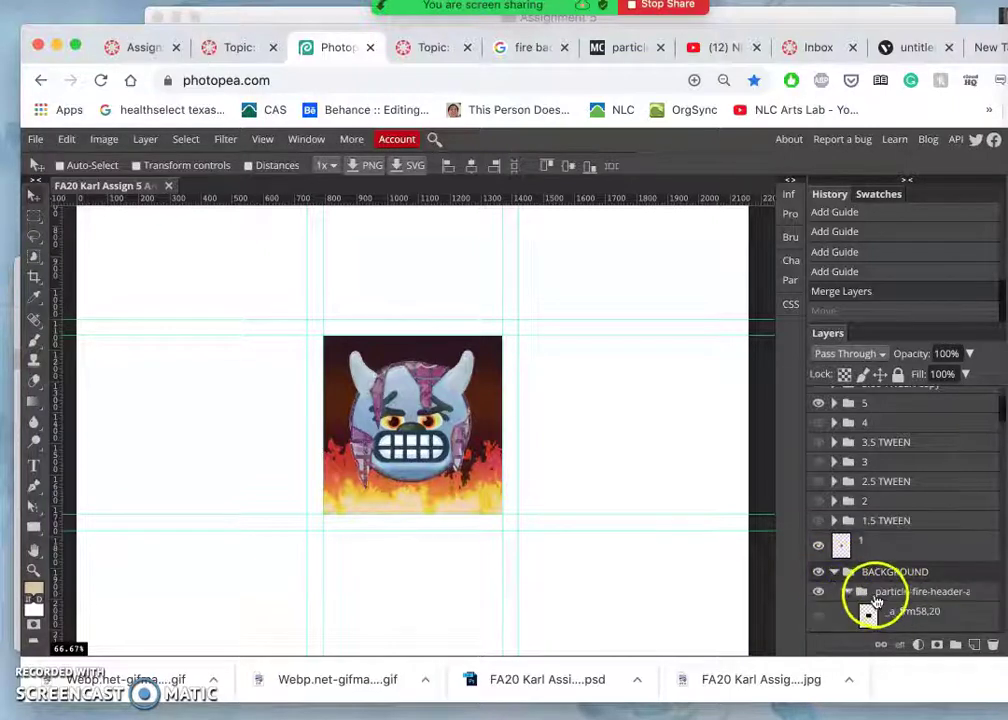
click(836, 574)
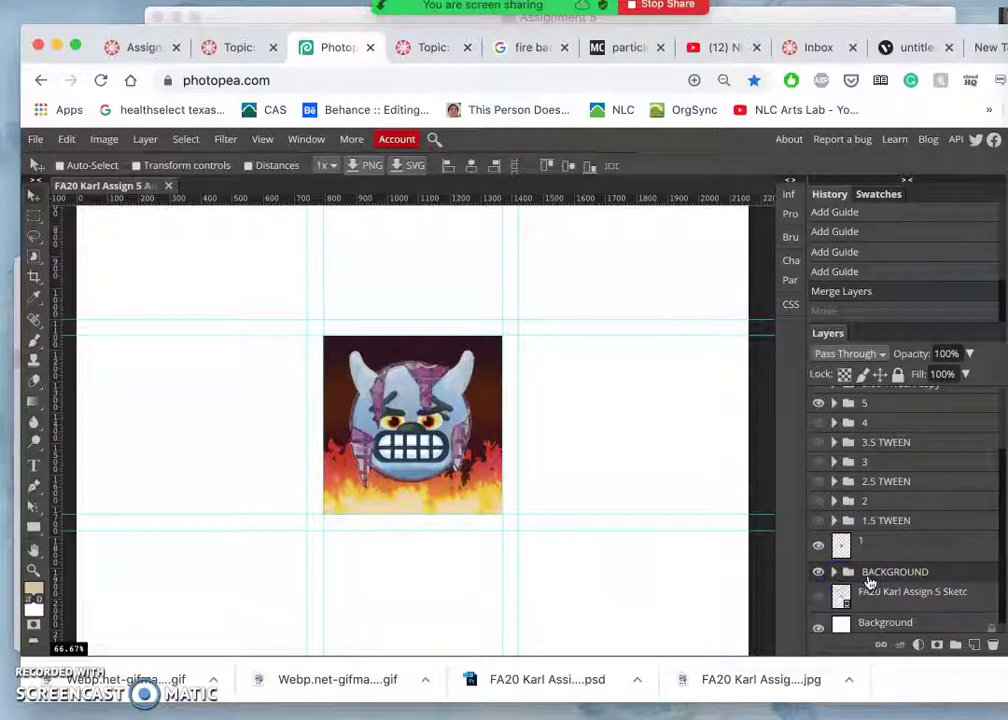
key(super+j)
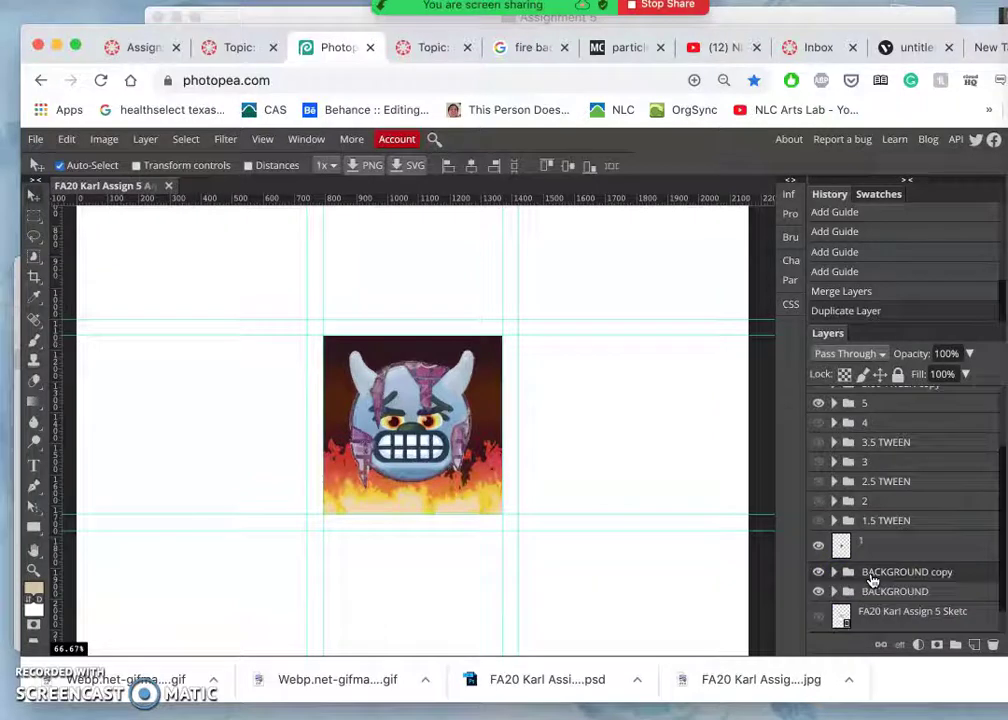
key(super+j)
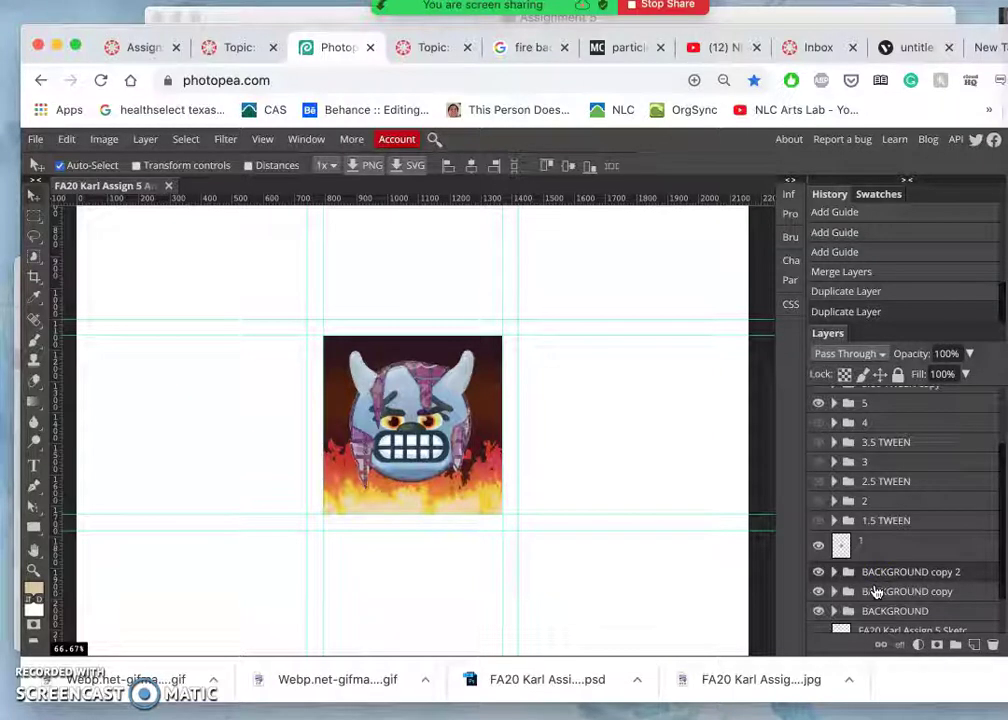
click(870, 574)
key(super+j)
key(super+j)
key(super+j)
key(super+j)
key(super+j)
key(super+j)
key(super+j)
key(super+j)
key(super+j)
key(super+j)
key(super+j)
key(super+j)
key(super+j)
key(super+j)
key(super+j)
key(super+j)
Merge BACKGROUND copy 18 down into layer 1 with Cmd+E
click(872, 568)
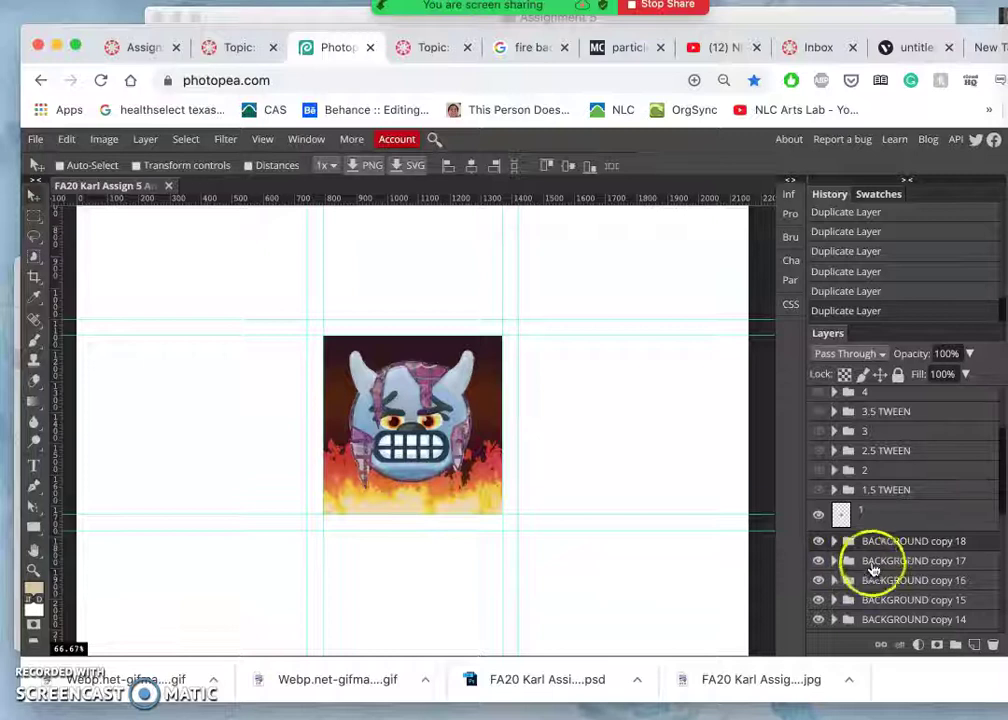
scroll(872, 568, down, 3)
scroll(870, 565, up, 2)
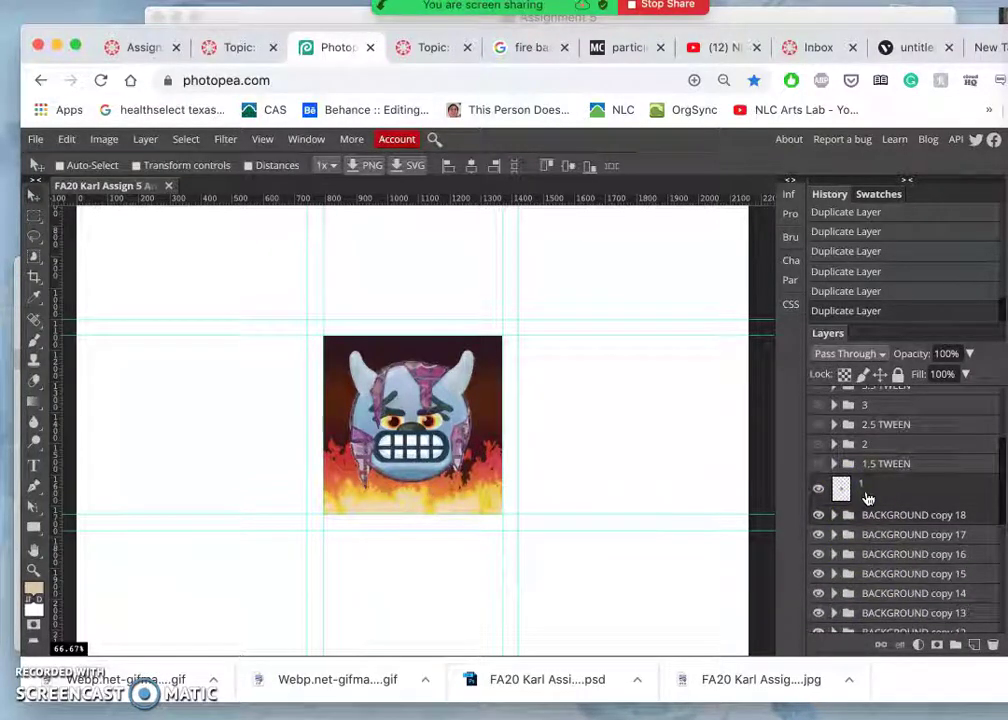
key(super+e)
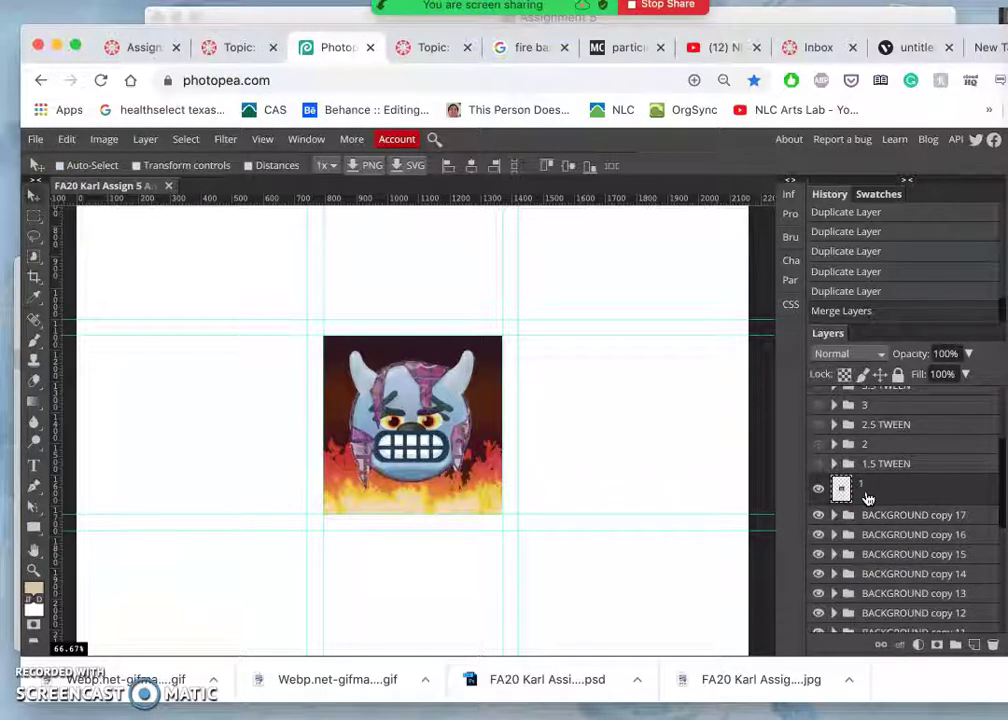
mouse_move(867, 498)
mouse_down()
mouse_move(855, 479)
mouse_move(736, 459)
mouse_move(877, 495)
mouse_move(876, 515)
mouse_move(864, 503)
mouse_up()
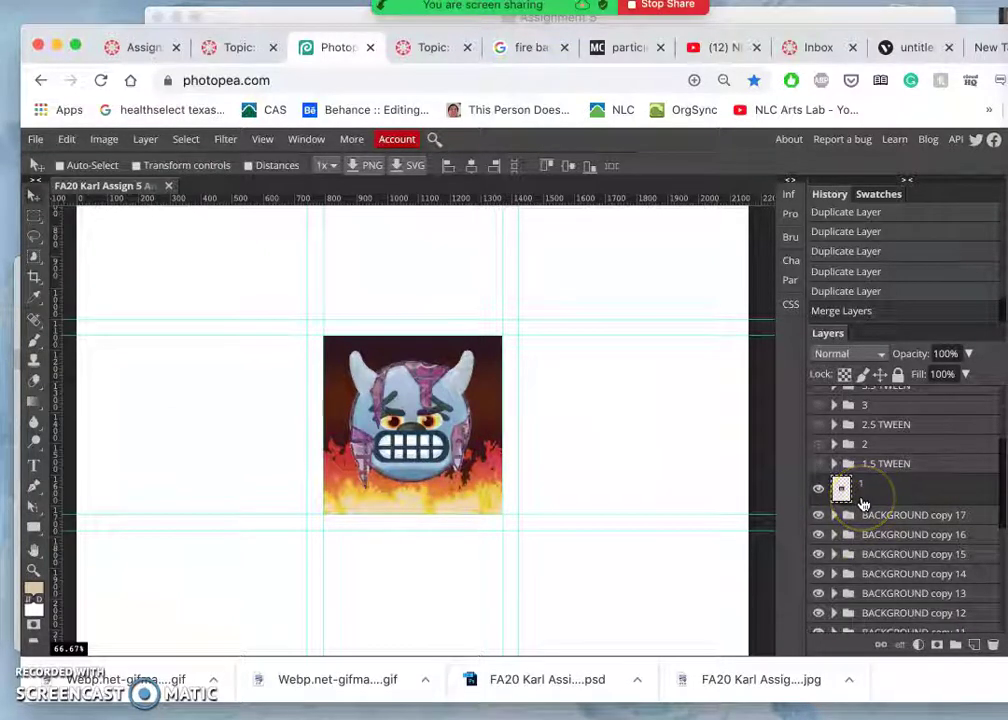